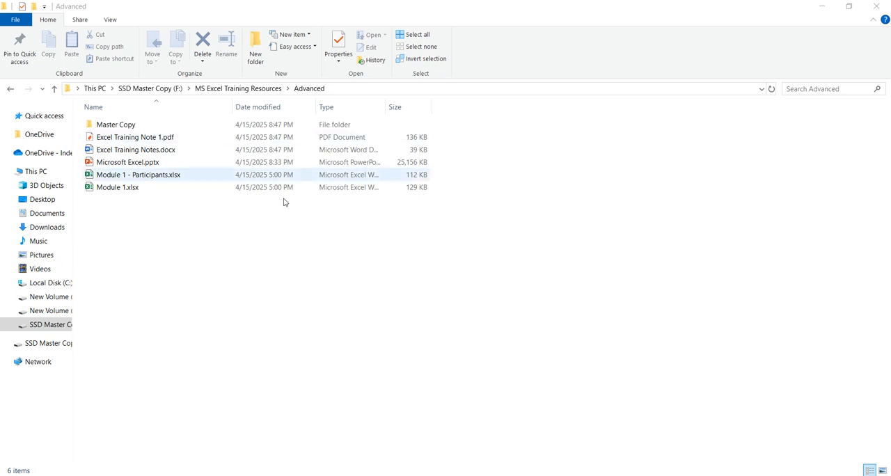
click(181, 186)
click(185, 178)
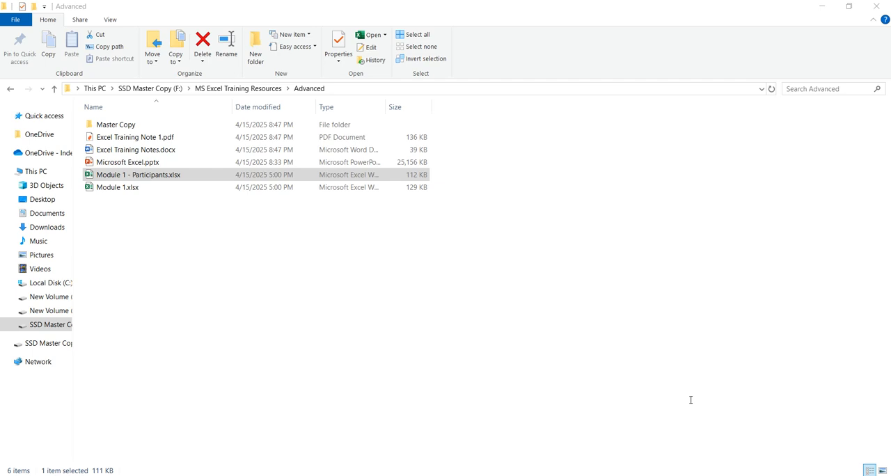
key(super)
key(super)
ctrl+click(140, 137)
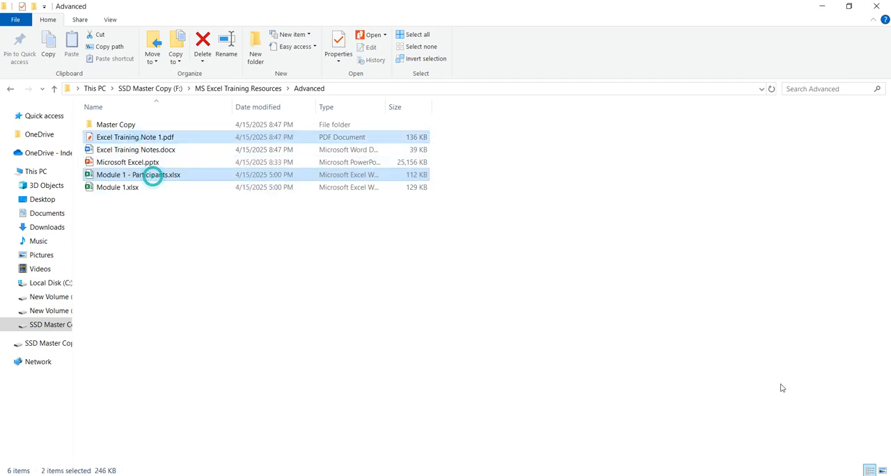
click(97, 389)
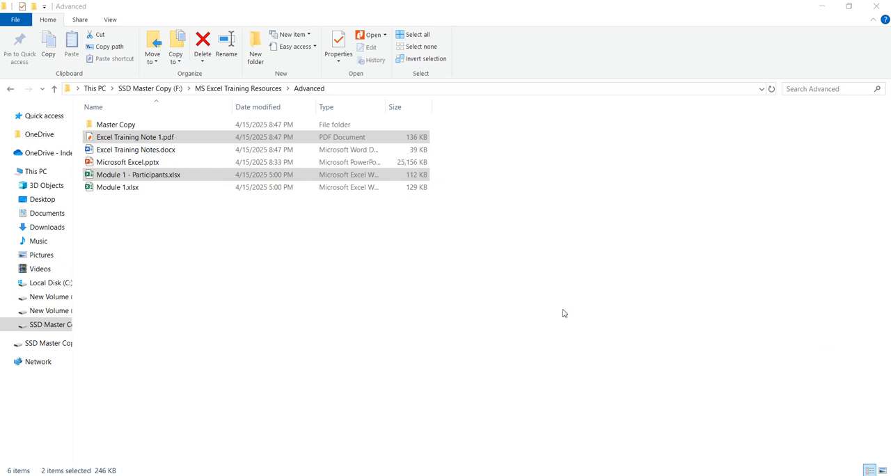
click(356, 232)
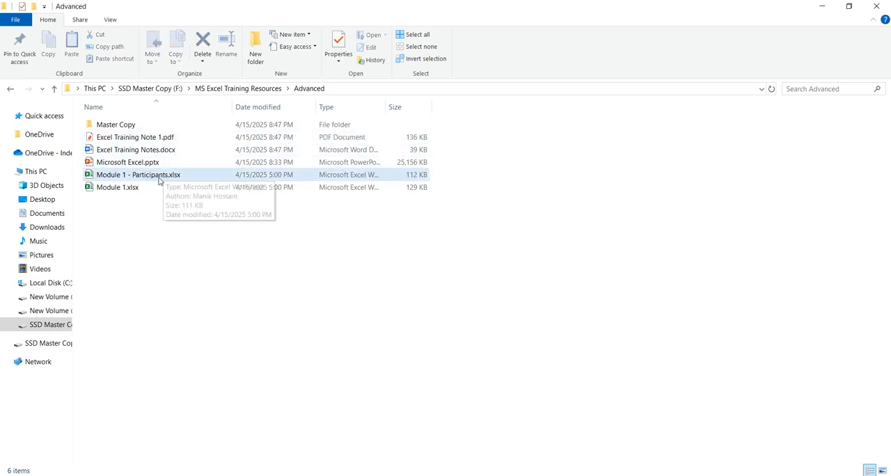
Step: Open the Module 1.xlsx workbook from the Advanced folder and maximize its window
double_click(156, 186)
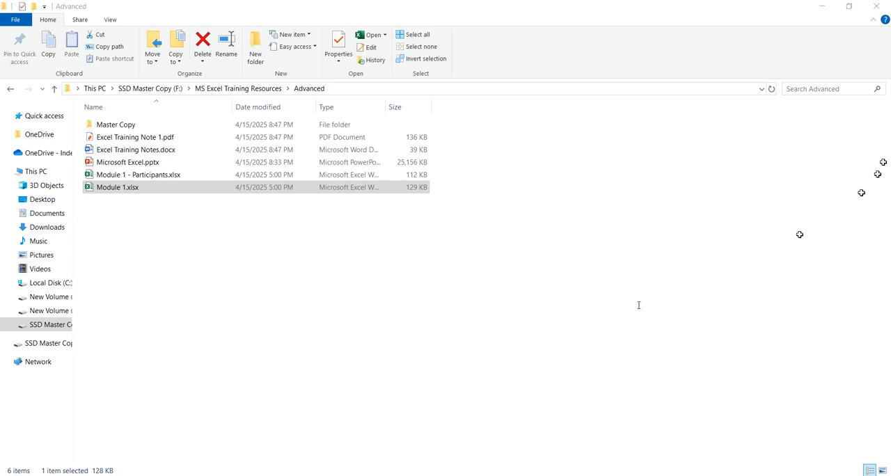
drag(670, 144, 210, 64)
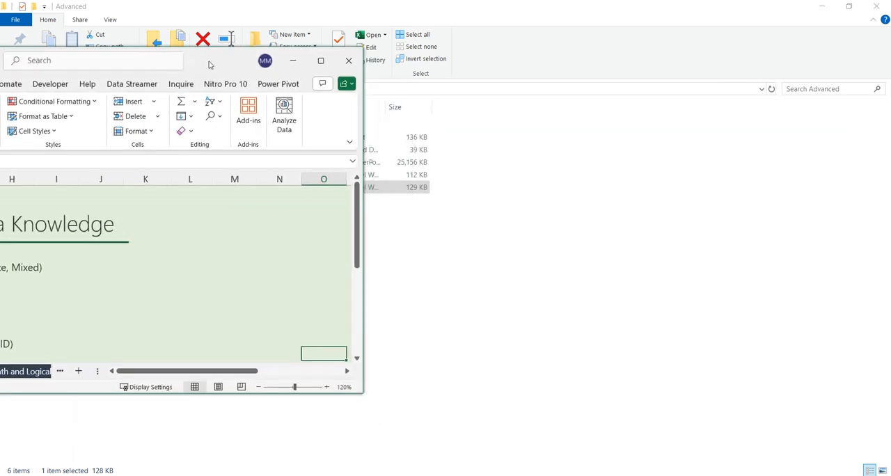
click(321, 60)
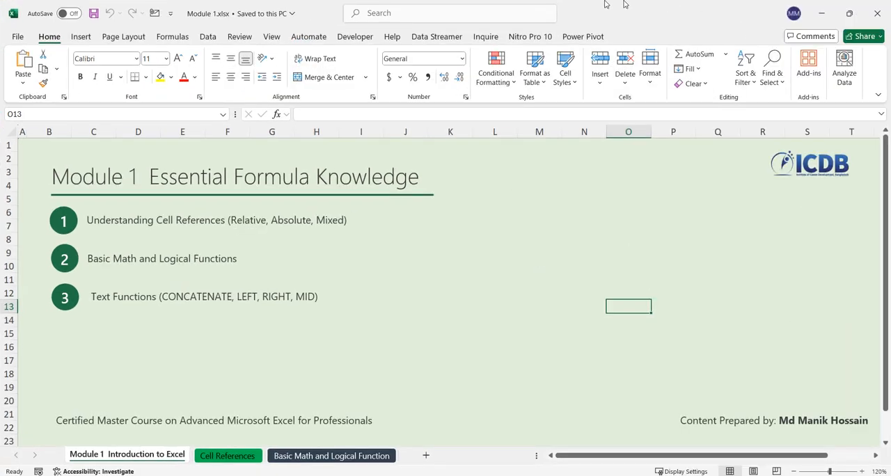
click(378, 4)
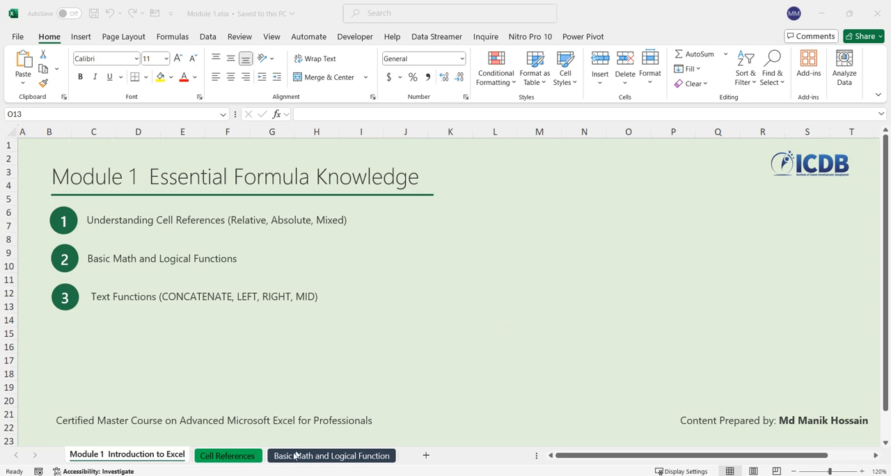
click(252, 465)
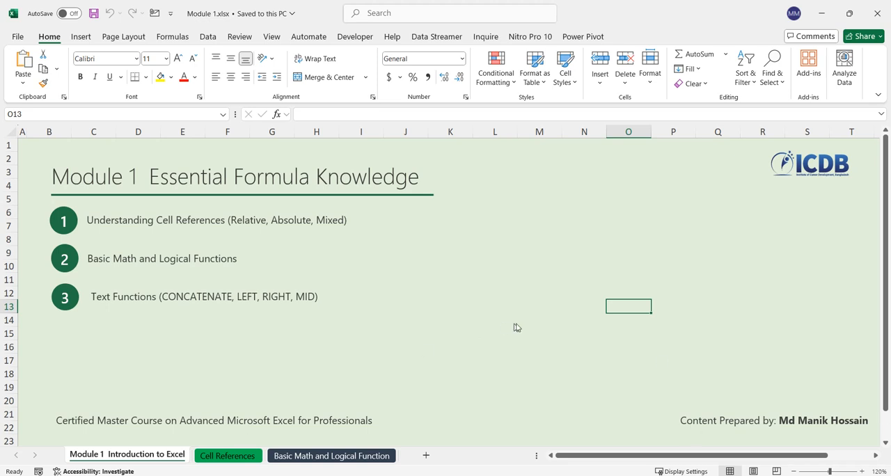
click(618, 406)
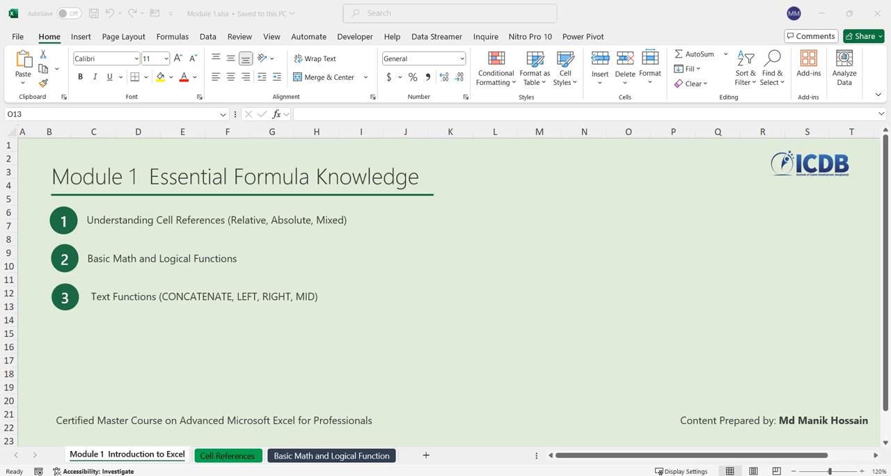
mouse_move(213, 442)
click(142, 447)
click(227, 325)
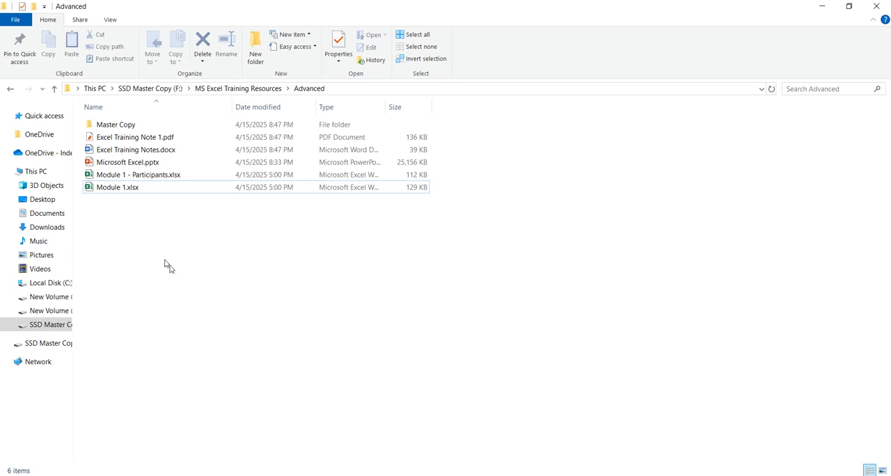
click(135, 177)
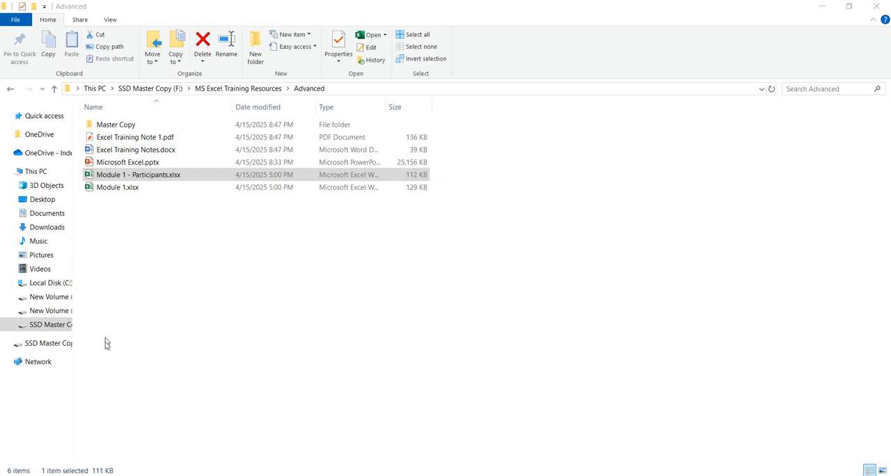
Step: Switch back to the Module 1.xlsx workbook in Excel and show the Cell References sheet
key(alt+Tab)
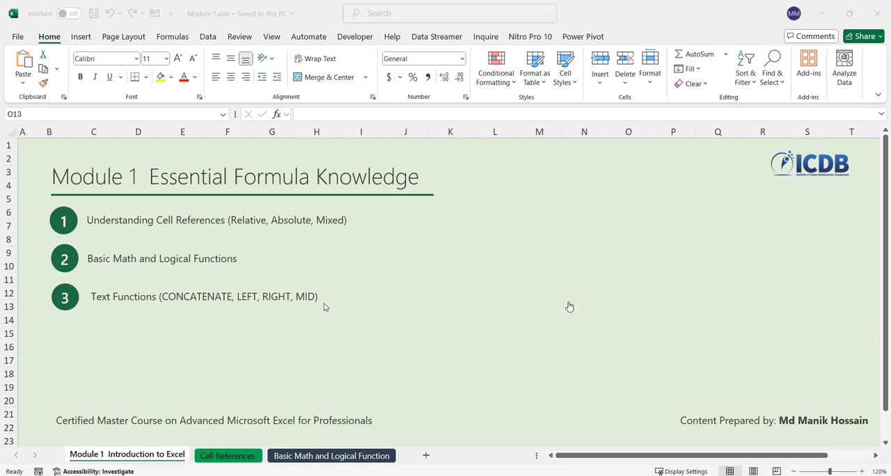
click(210, 454)
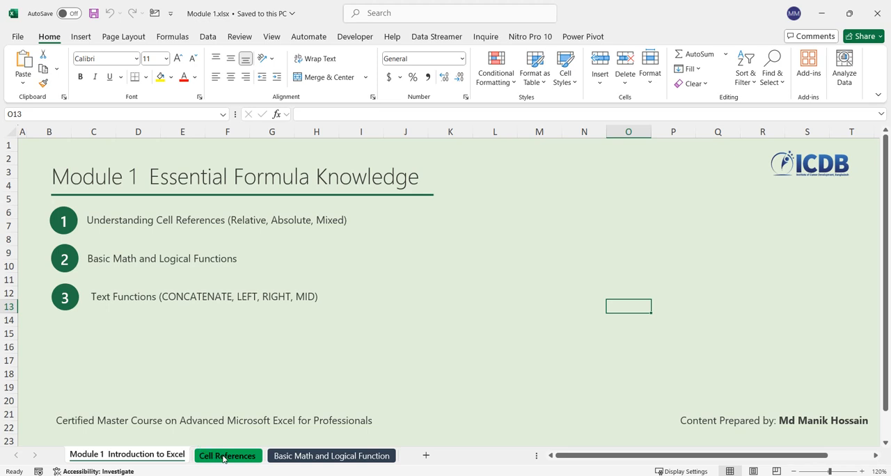
click(211, 454)
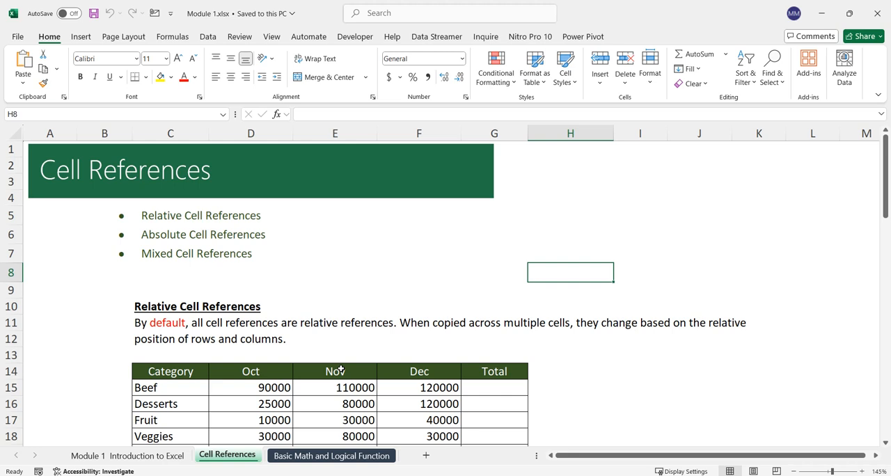
Step: Create a new blank workbook and select cell F5 in it
click(15, 35)
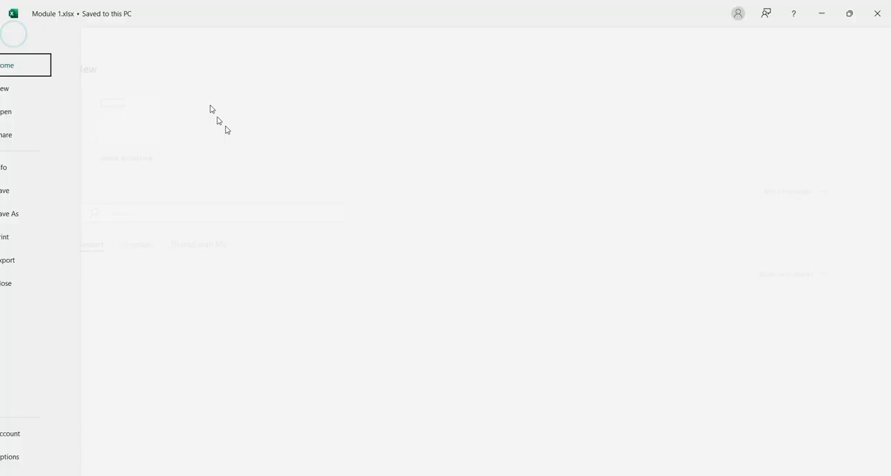
click(155, 140)
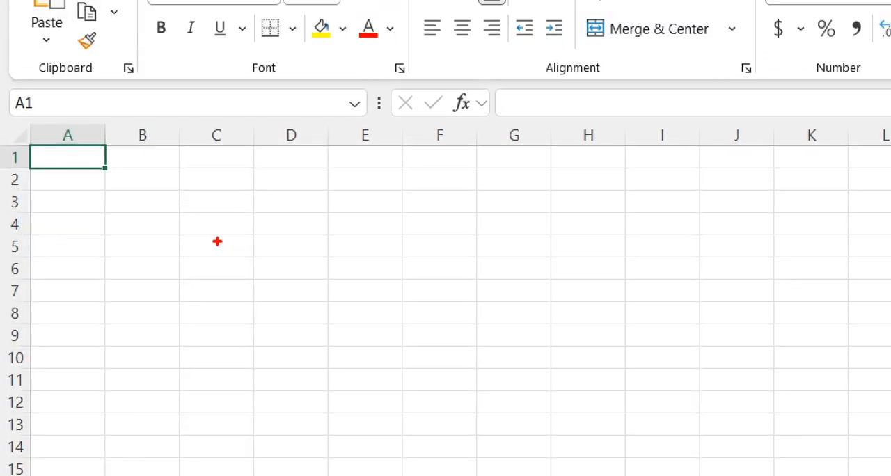
mouse_move(132, 206)
mouse_down()
mouse_move(216, 282)
mouse_move(174, 284)
mouse_up()
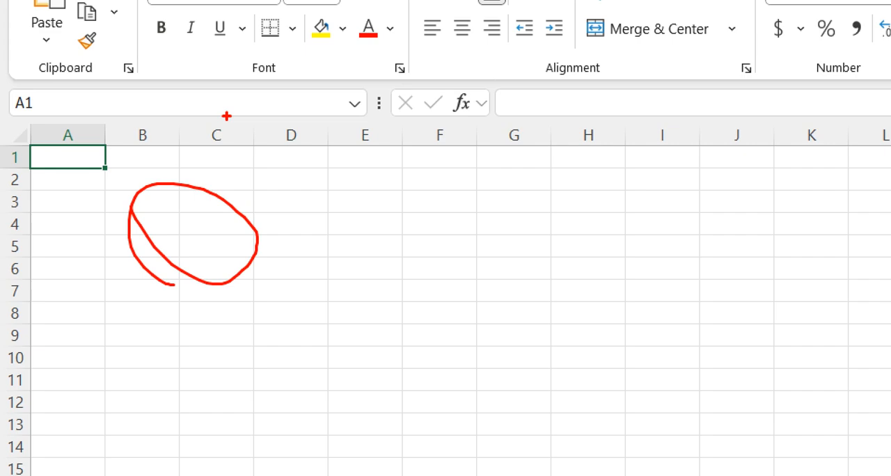
key(Escape)
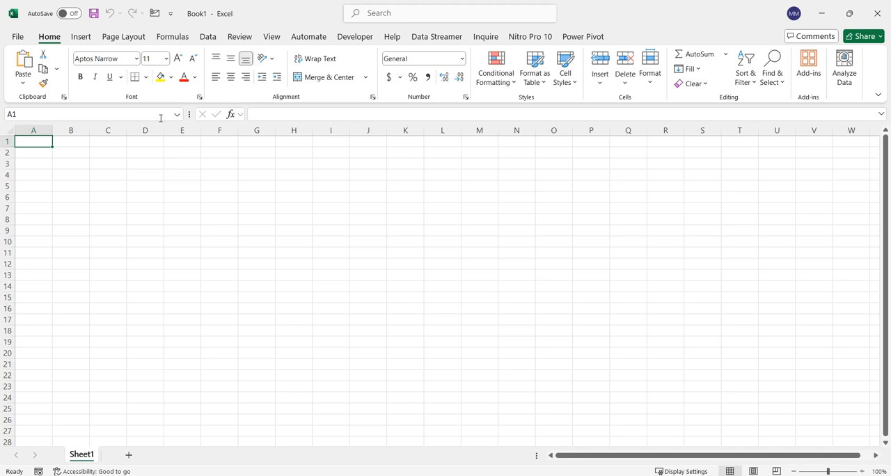
click(234, 187)
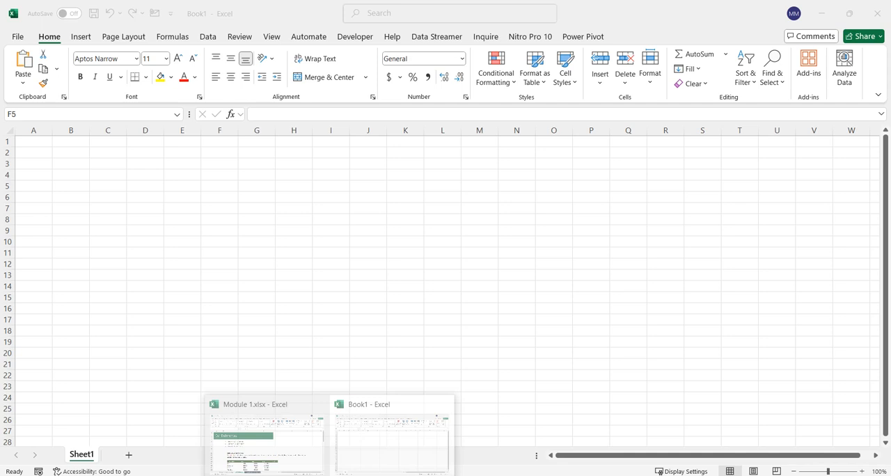
Step: Return to the Module 1.xlsx workbook and review the three cell reference types and the explanation of relative references
click(281, 450)
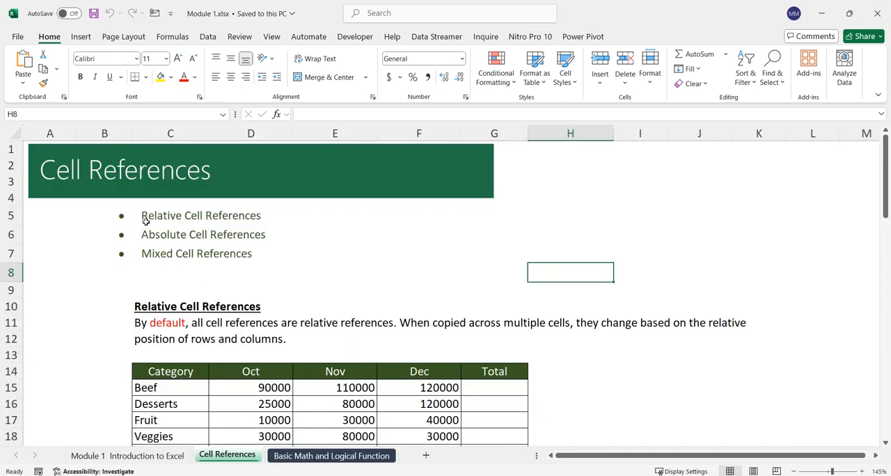
click(147, 216)
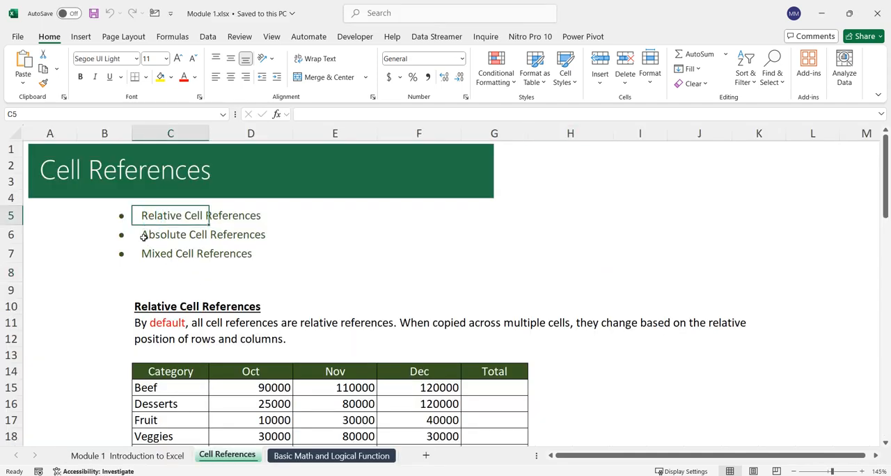
click(144, 236)
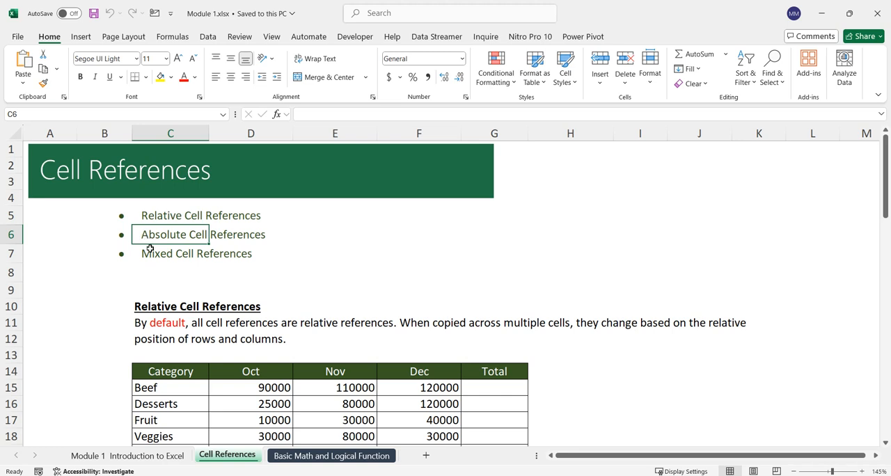
click(151, 252)
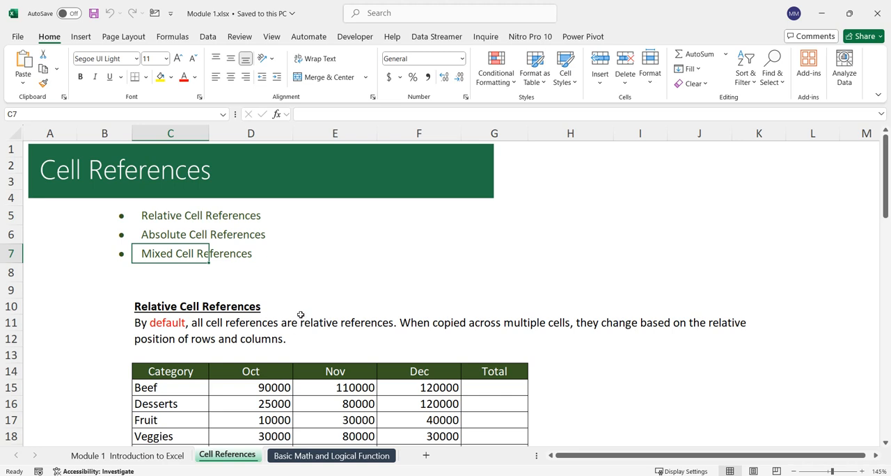
scroll(300, 315, up, 1)
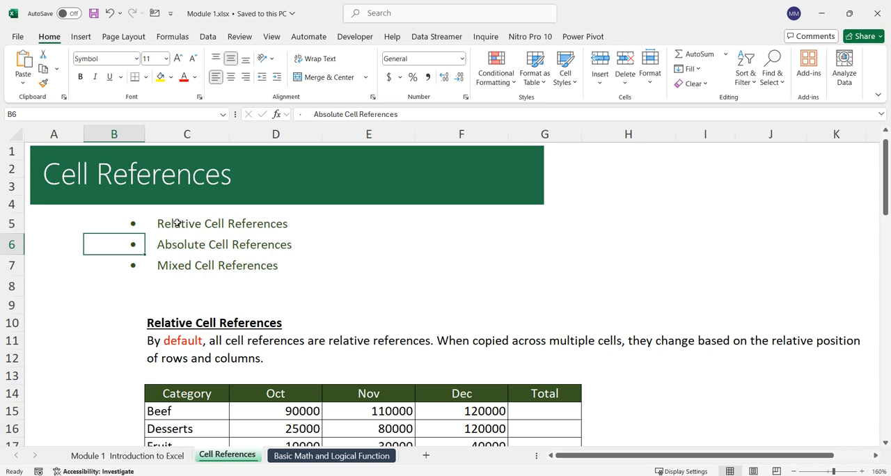
click(168, 354)
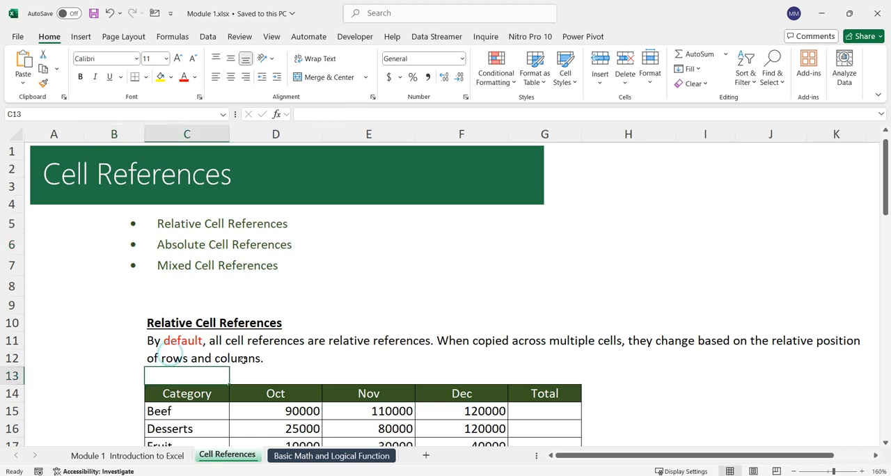
click(193, 343)
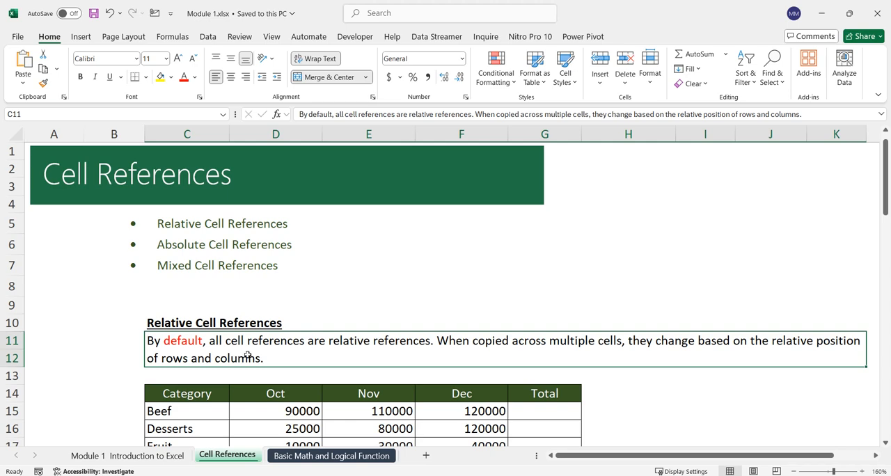
Step: Examine the category names and Oct to Dec figures in the relative references table, including the Beef row
scroll(252, 356, down, 3)
drag(192, 236, 197, 368)
drag(282, 236, 437, 368)
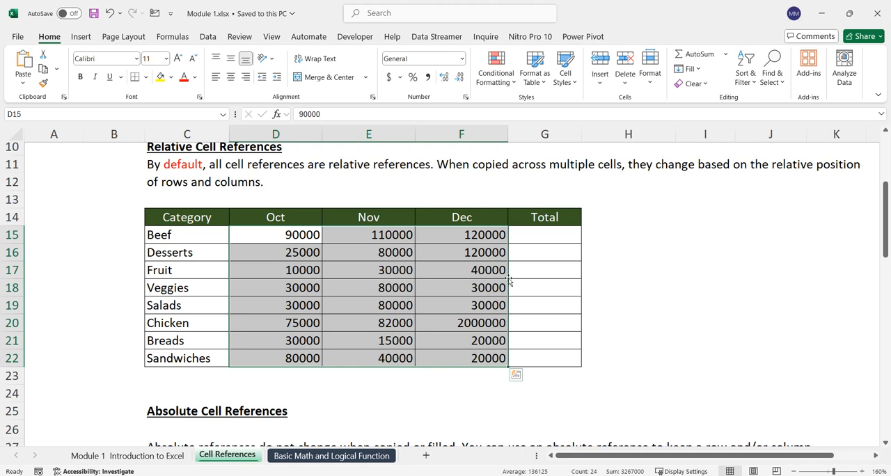
click(161, 235)
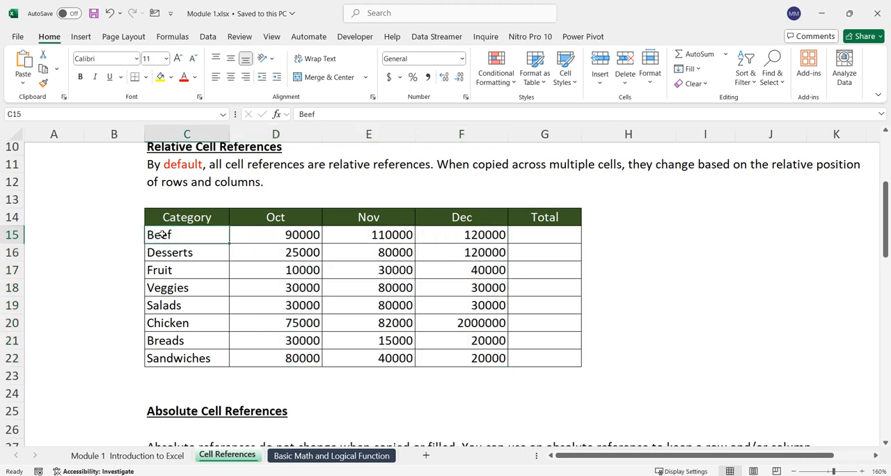
drag(258, 231, 483, 235)
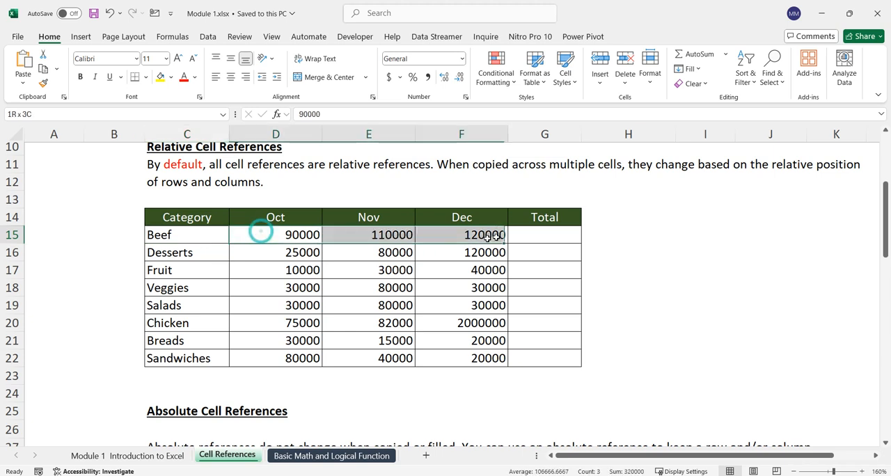
Step: Total the Beef row's Oct to Dec figures in cell G15 with =SUM(D15:F15)
click(525, 236)
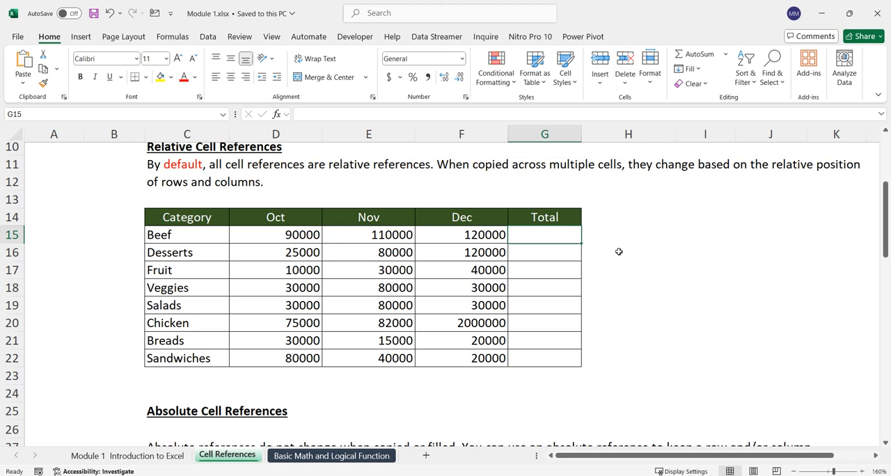
text(=)
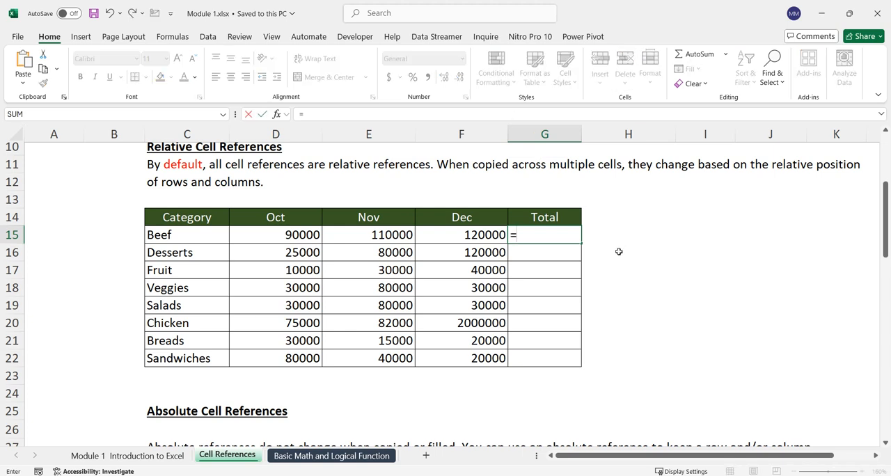
text(sum)
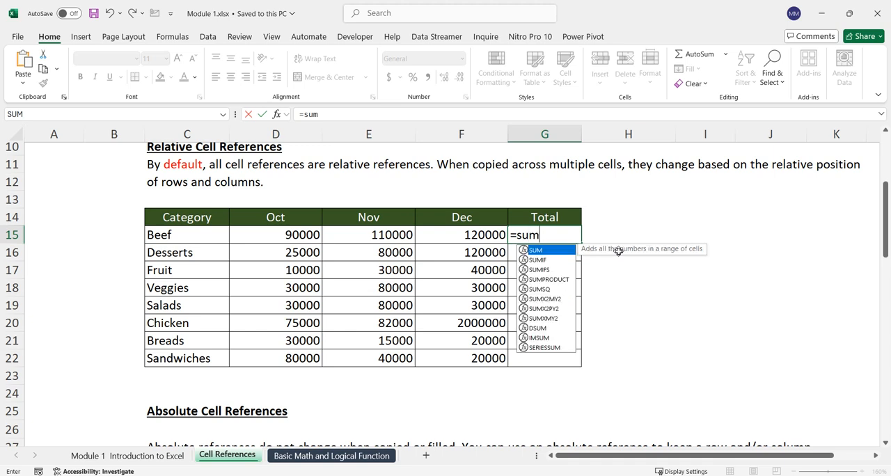
key(Tab)
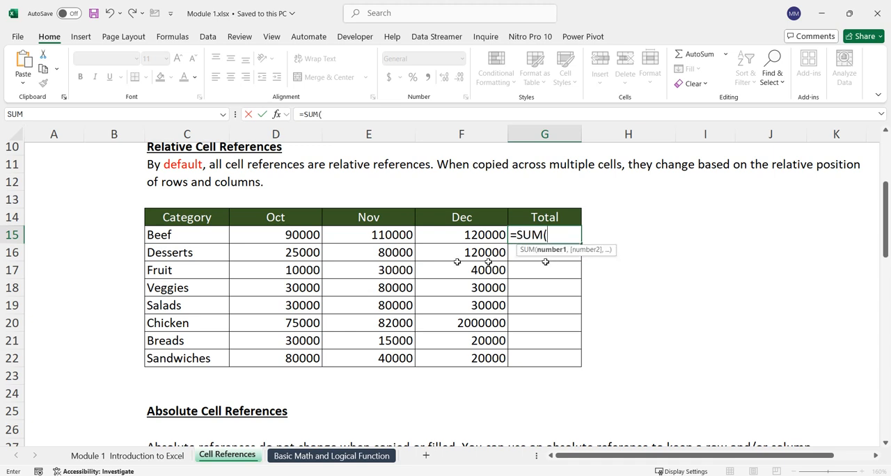
drag(269, 232, 458, 234)
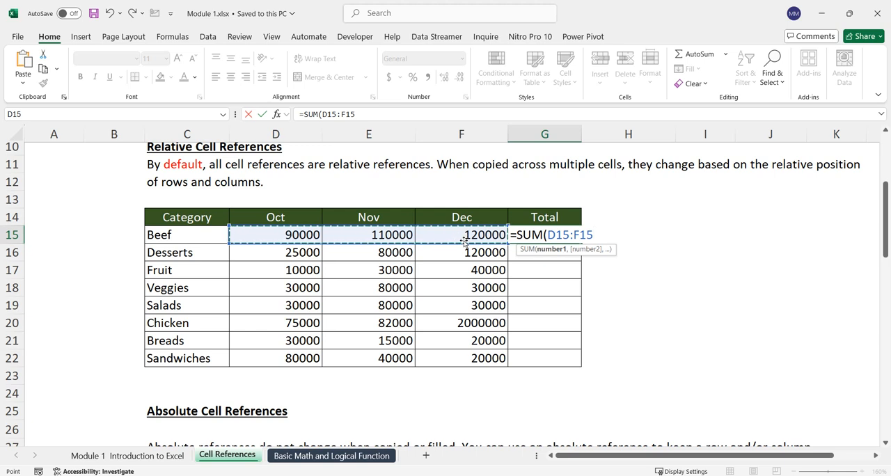
text())
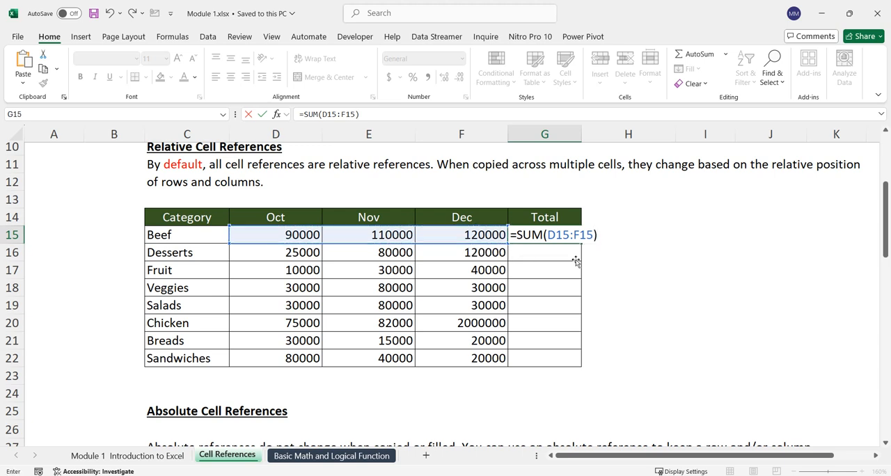
key(Return)
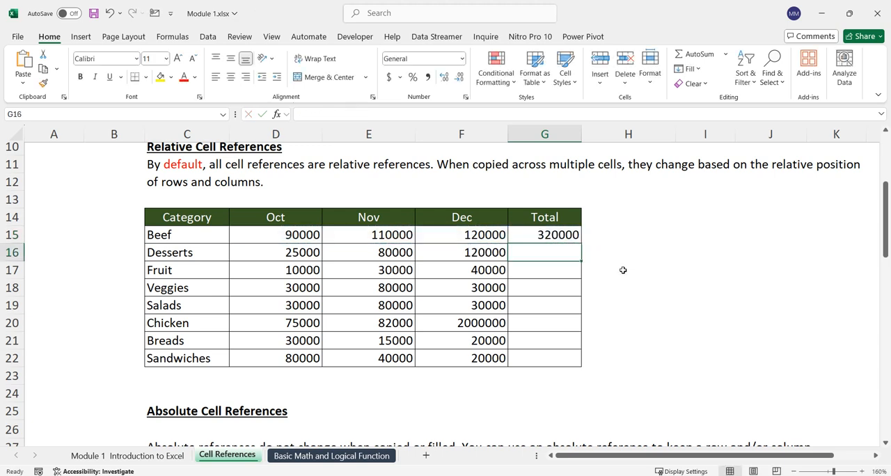
Step: Fill the Beef total formula in G15 down the Total column to the Sandwiches row, G22
click(540, 237)
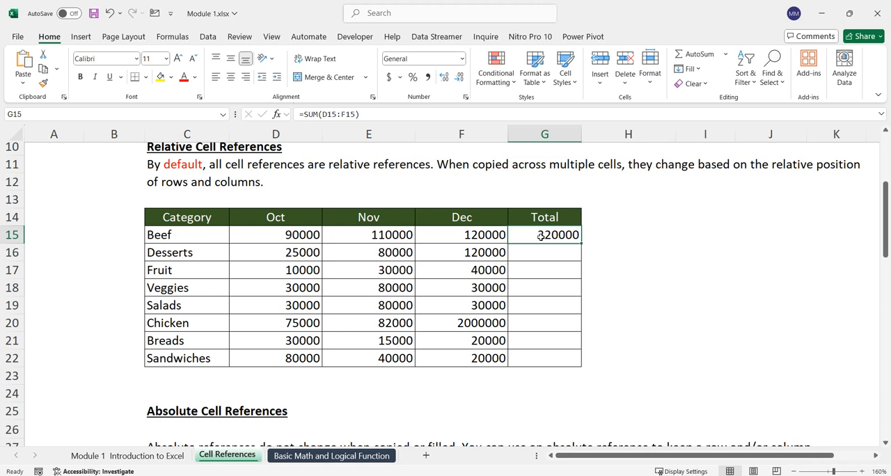
drag(563, 256, 568, 357)
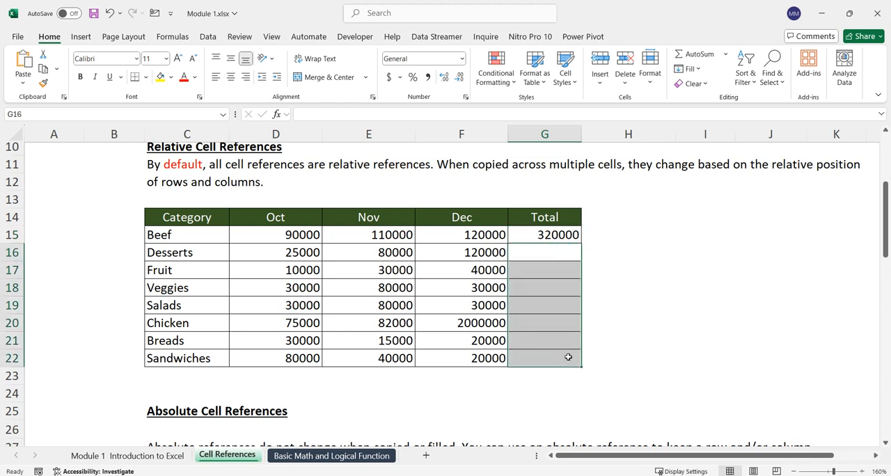
click(545, 236)
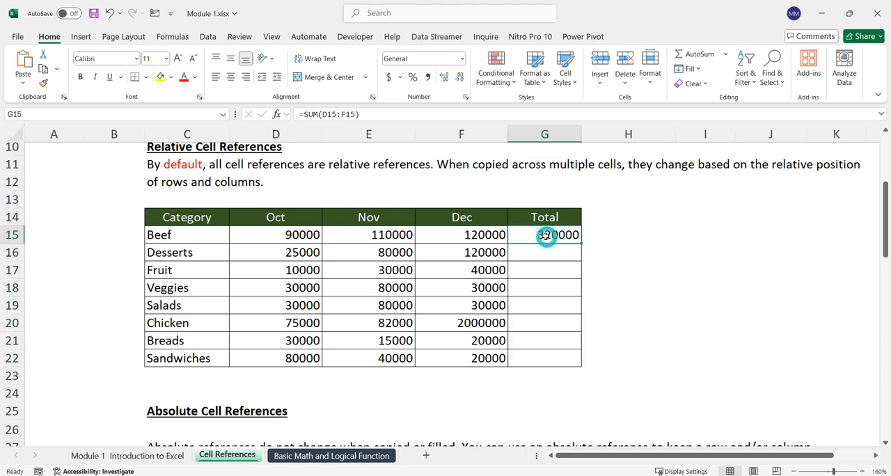
drag(581, 244, 568, 367)
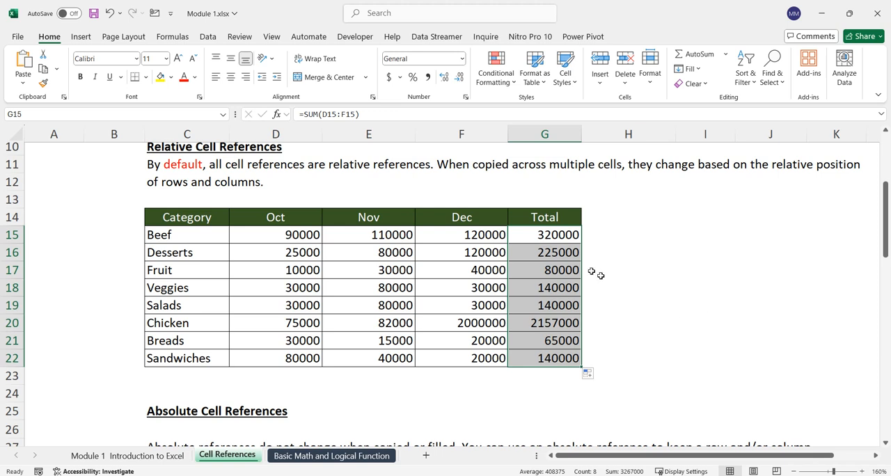
Step: Examine the copied SUM formula in the Breads total, G21, and the cells it references
click(568, 234)
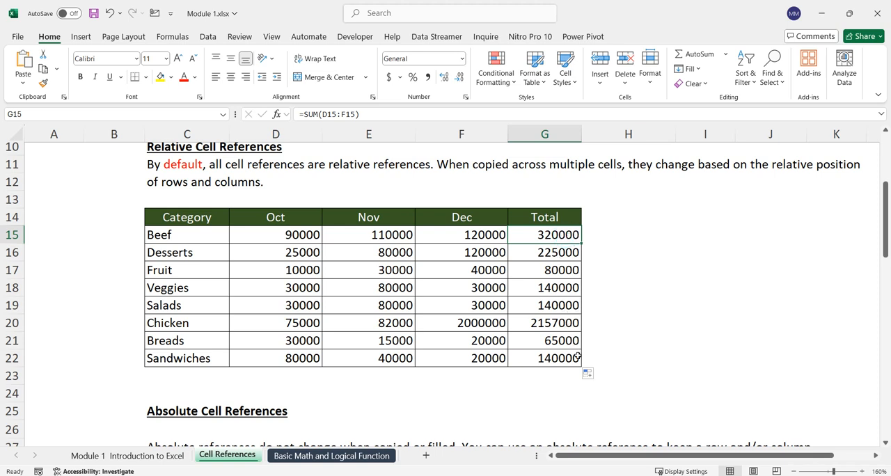
click(578, 342)
double_click(577, 342)
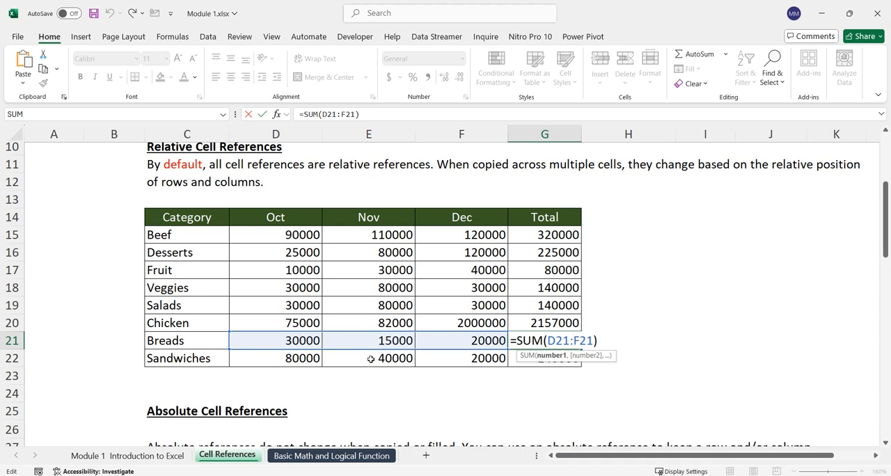
Step: Enter =FORMULATEXT(G15) in cell H15 and fill it down to H22 beside the Total column
click(618, 236)
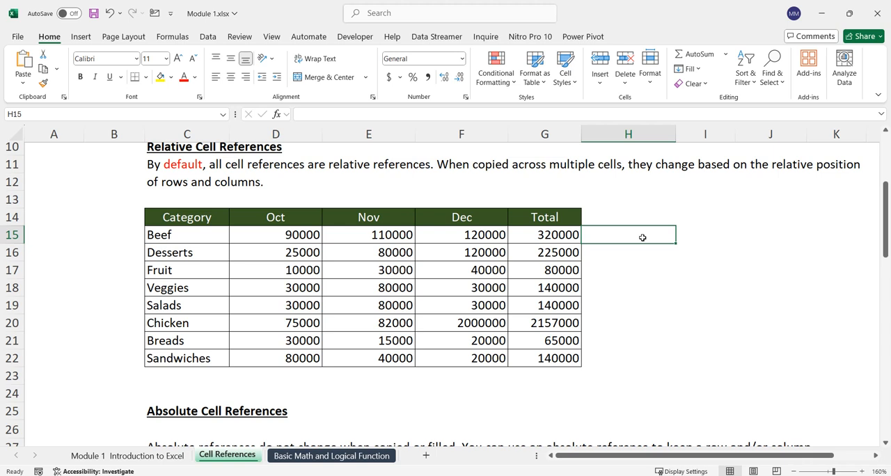
text(=for)
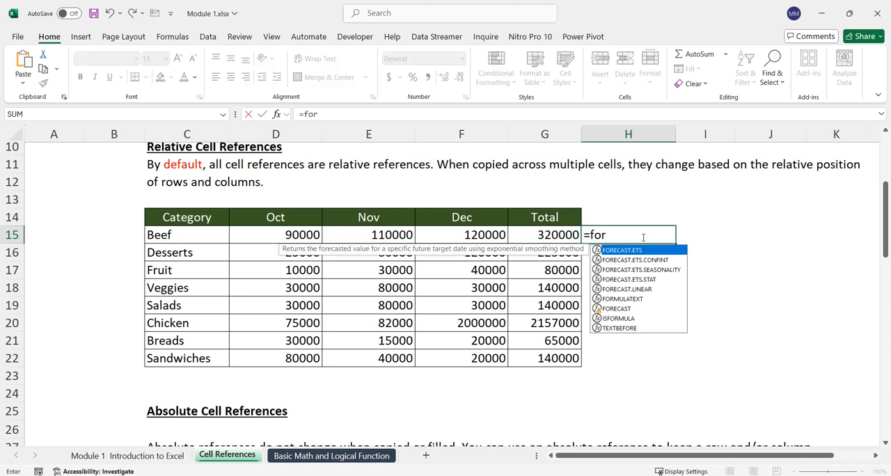
key(Down)
key(Down)
key(Down)
key(Down)
key(Down)
key(Tab)
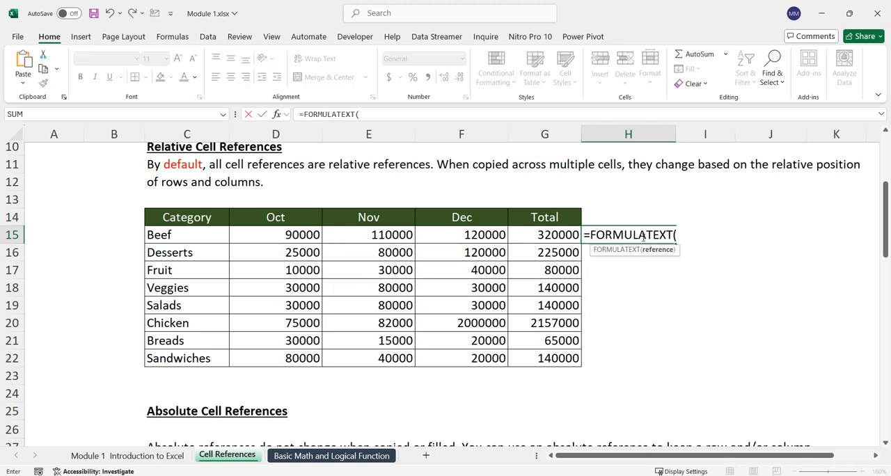
click(568, 239)
key(Return)
click(632, 235)
drag(675, 244, 682, 375)
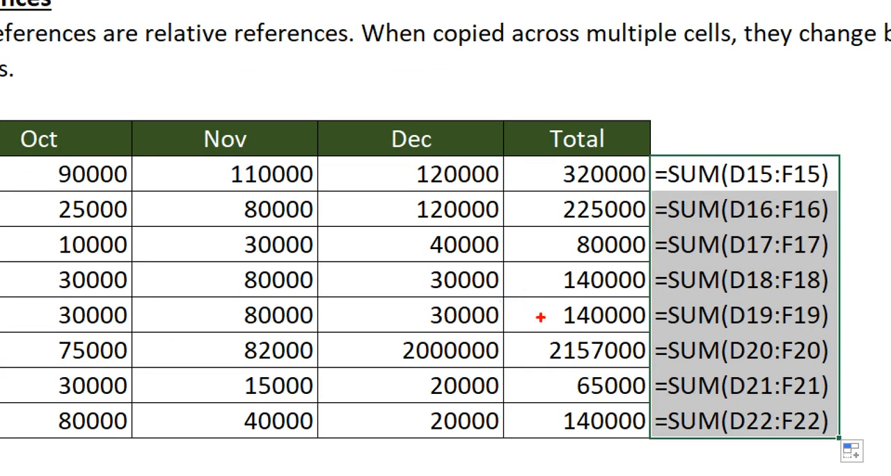
Step: Underline the row numbers in the SUM formulas of rows 15 to 22 with red screen annotations and clear them
drag(848, 163, 865, 256)
drag(751, 185, 813, 185)
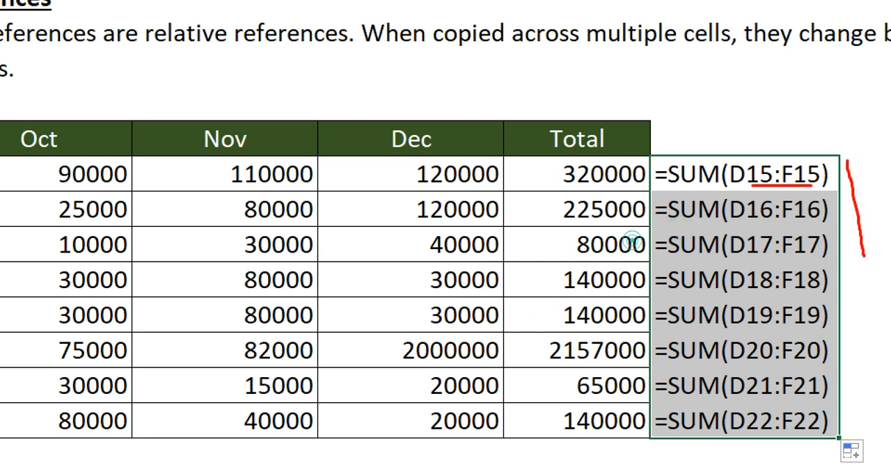
drag(752, 221, 790, 218)
drag(757, 260, 774, 258)
drag(759, 295, 771, 294)
drag(755, 332, 788, 330)
drag(755, 365, 785, 362)
drag(758, 401, 764, 401)
drag(755, 451, 794, 450)
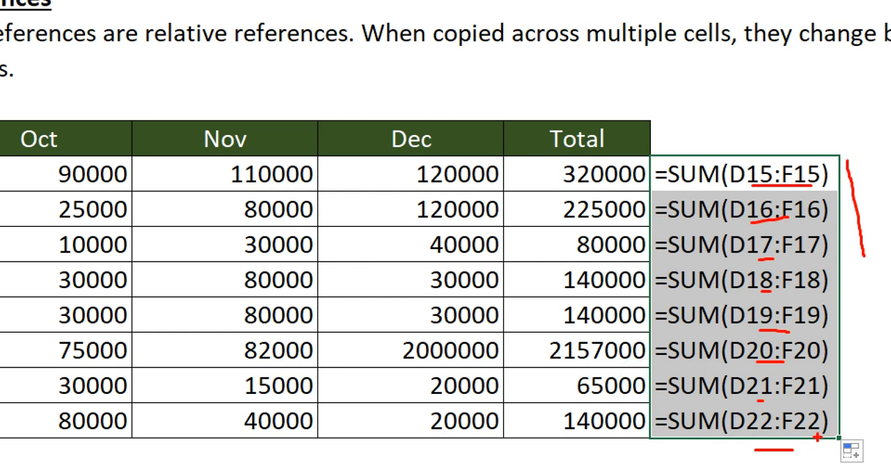
key(Escape)
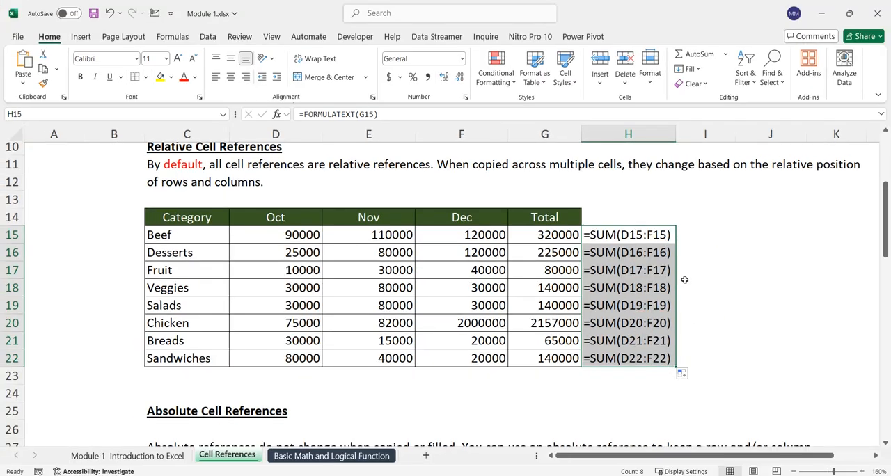
Step: Clear cell H15 and fill the Beef total formula from G15 across to J15
click(647, 237)
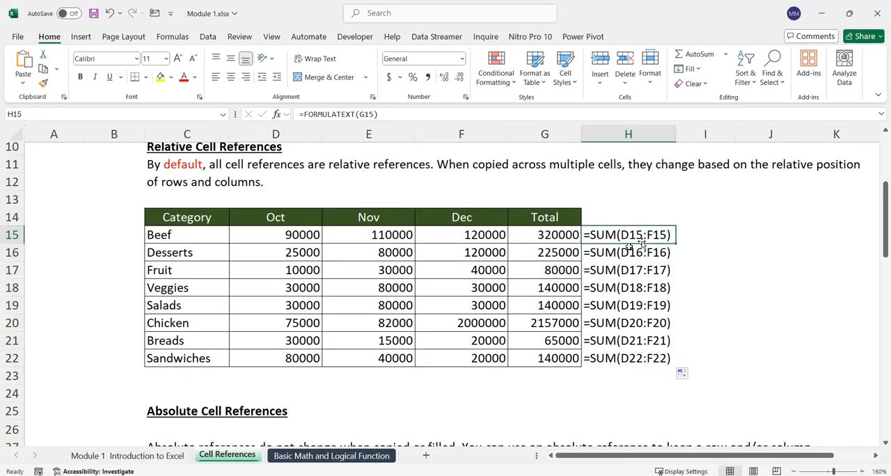
key(Delete)
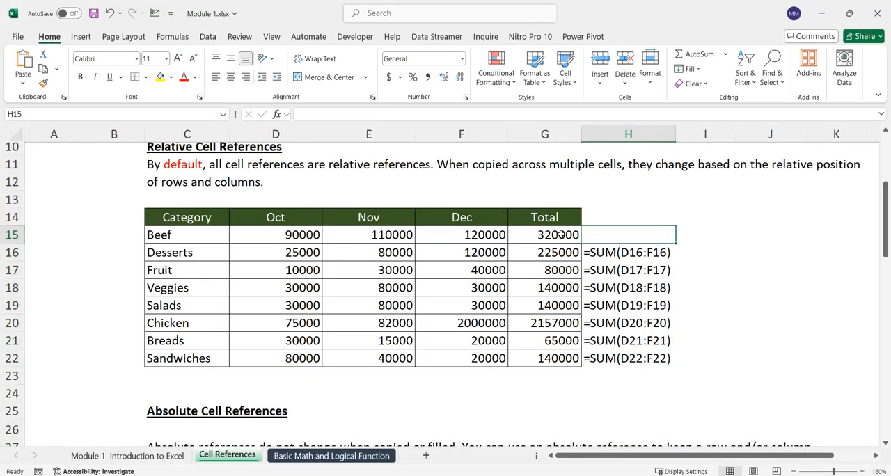
click(563, 235)
drag(584, 247, 801, 233)
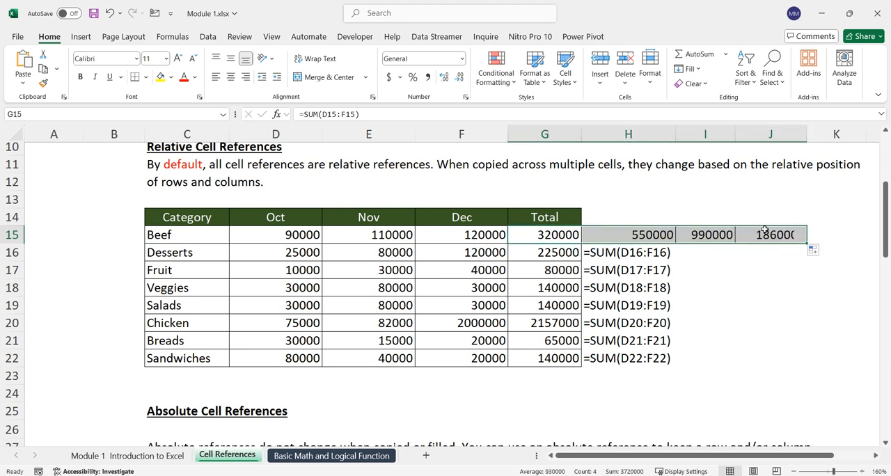
Step: Inspect the references in the copied formula in H15 and select the totals in G15 to G21
double_click(651, 235)
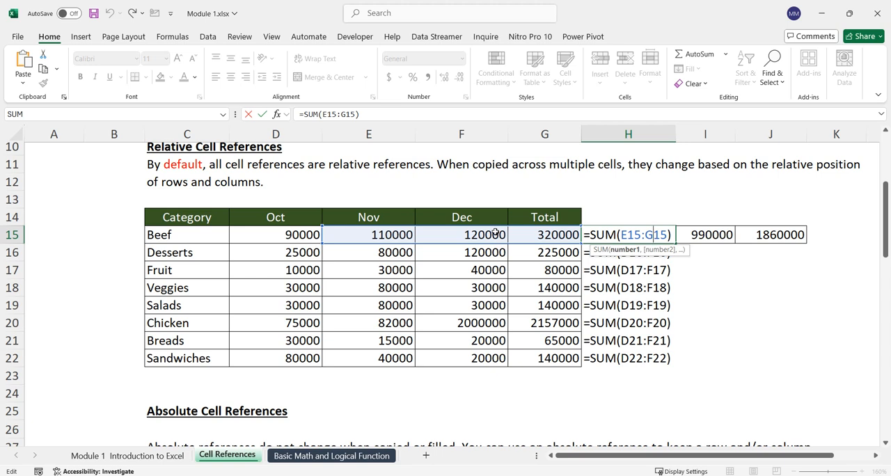
key(Return)
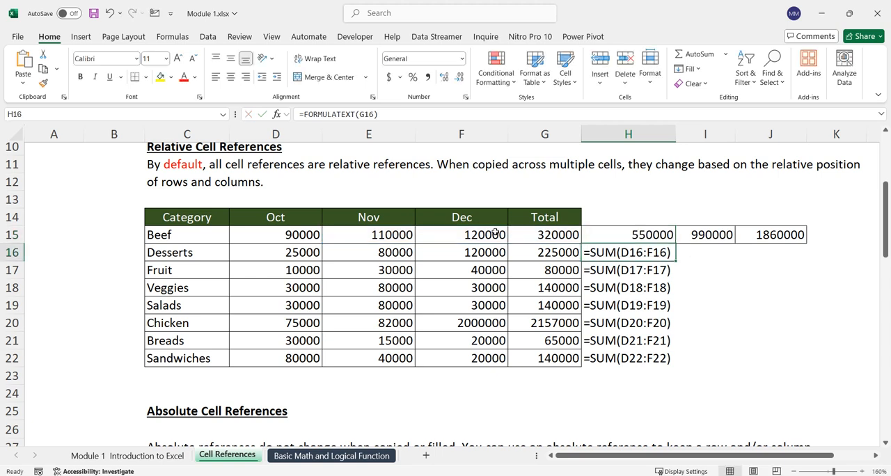
scroll(495, 232, up, 1)
drag(550, 288, 548, 396)
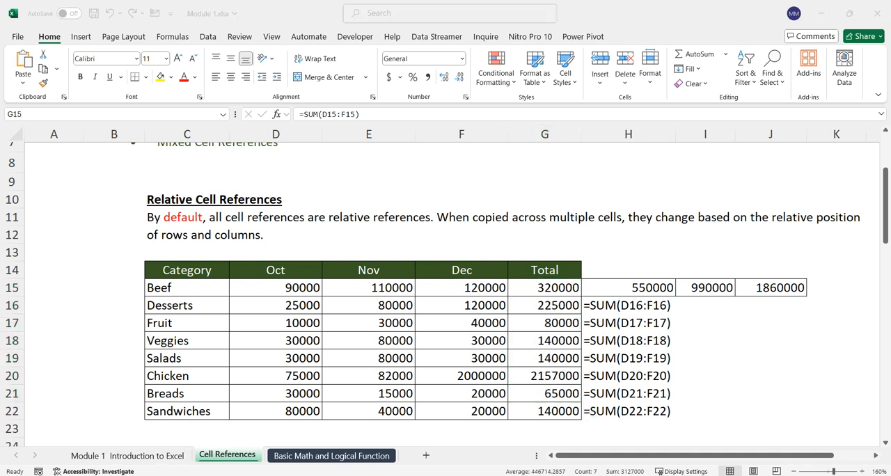
Step: Switch to File Explorer, open Excel Training Notes.docx in Word and highlight the Relative Cell Reference definition
click(168, 449)
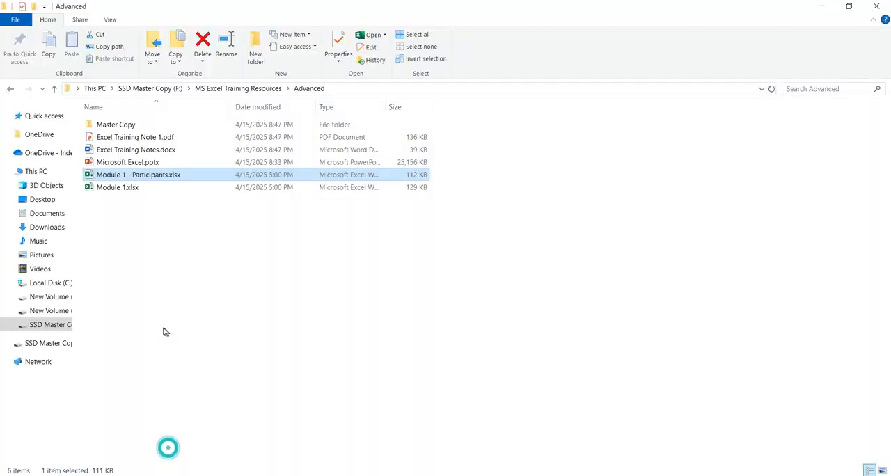
double_click(154, 151)
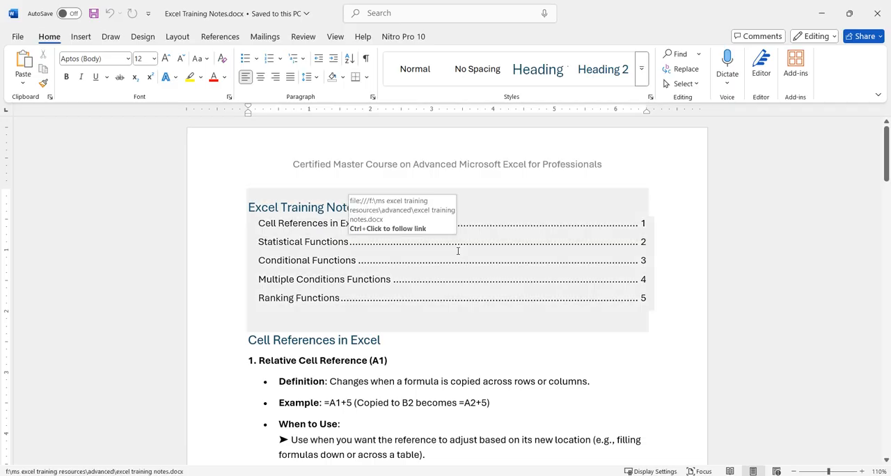
scroll(427, 356, down, 3)
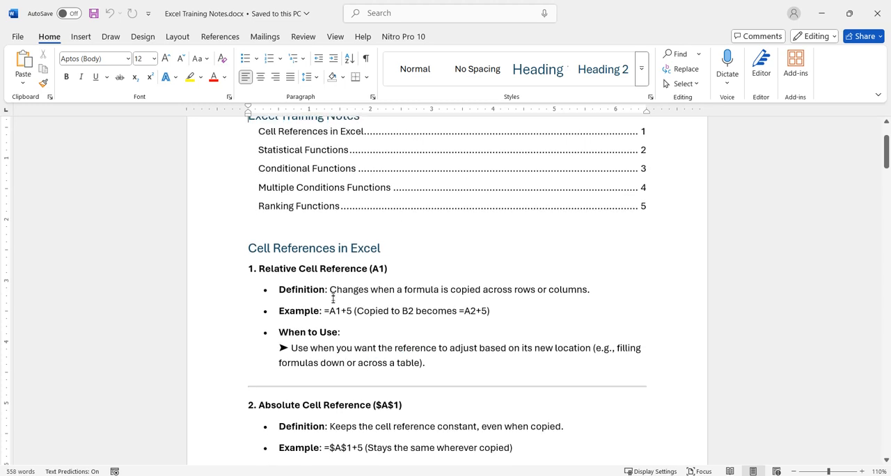
drag(331, 286, 571, 298)
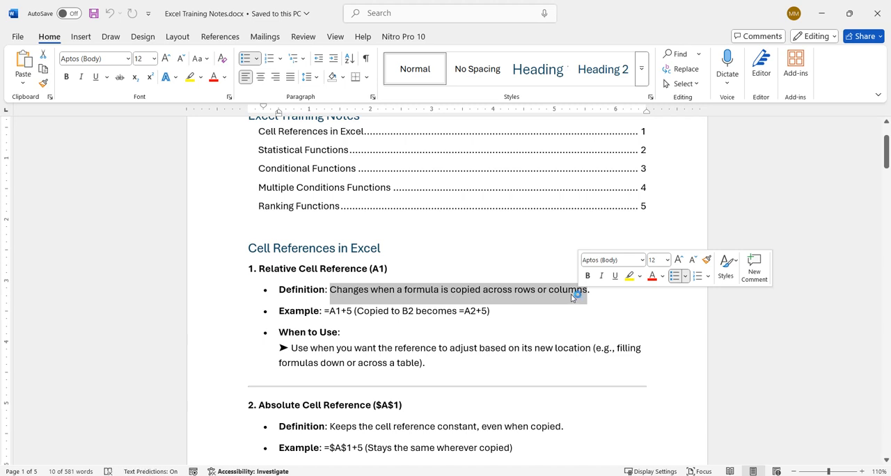
Step: Review the notes on absolute and mixed cell references and the function entries that follow, including MAX and MIN
scroll(418, 285, down, 2)
scroll(418, 289, down, 3)
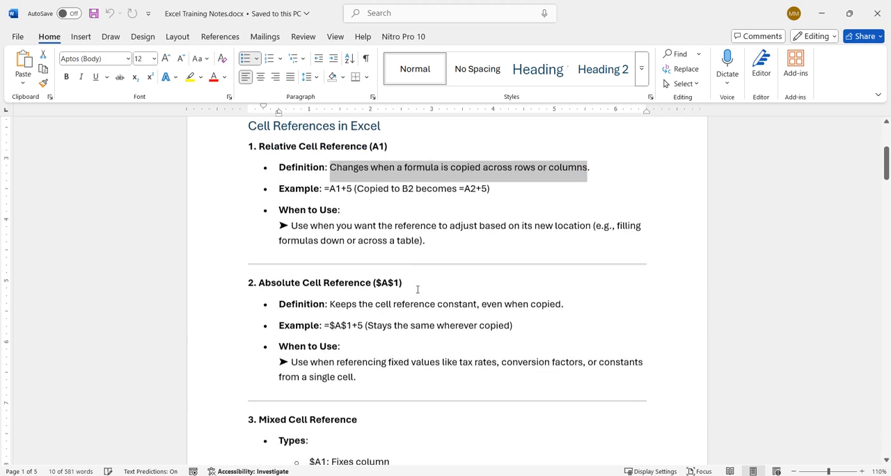
scroll(408, 289, down, 18)
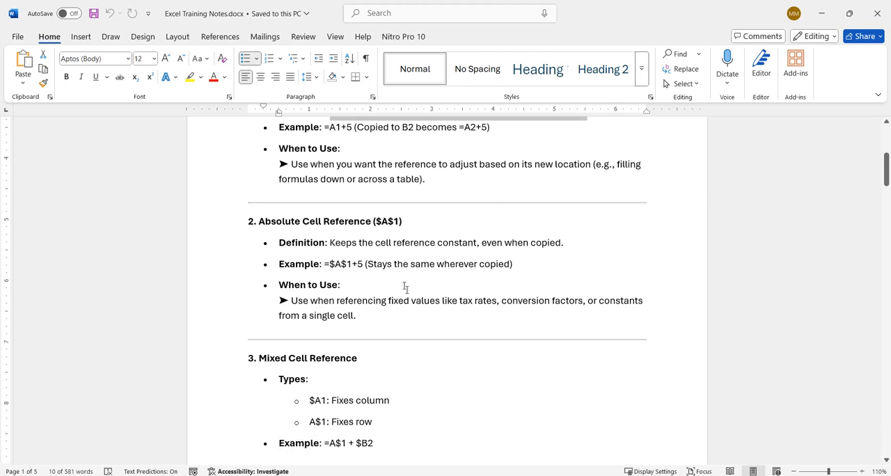
scroll(415, 295, down, 20)
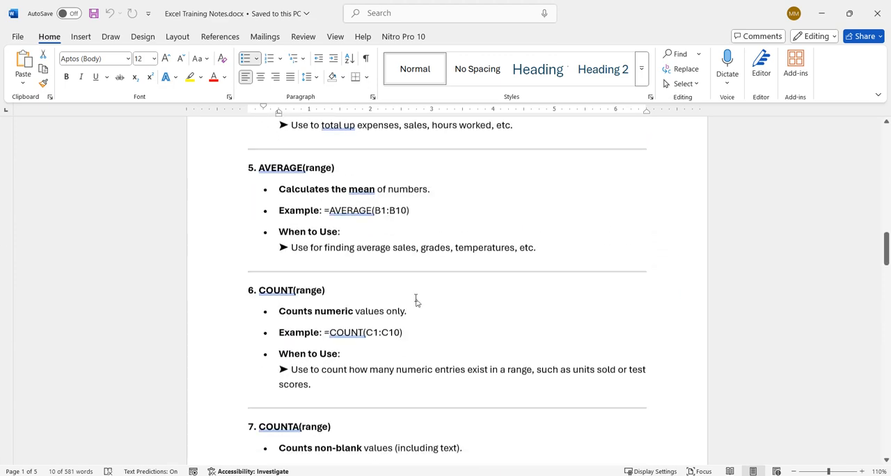
Step: Close the Word notes, return to Module 1.xlsx and bring up the Absolute Cell References section at 150% zoom
click(877, 12)
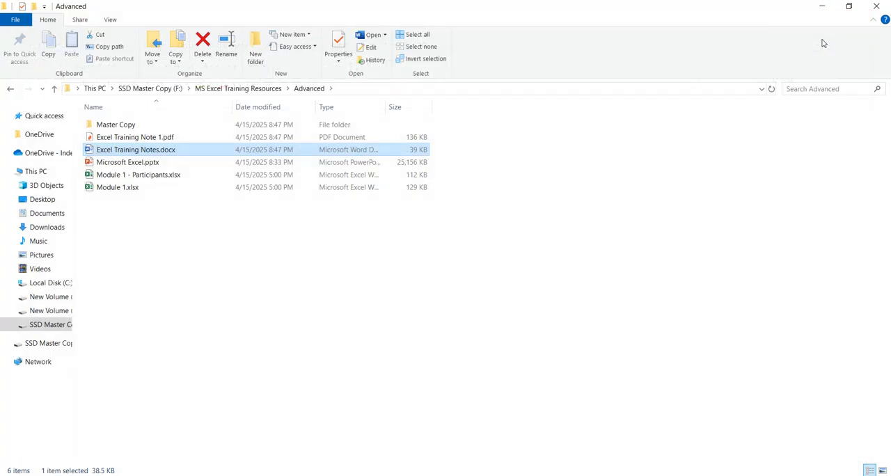
click(340, 475)
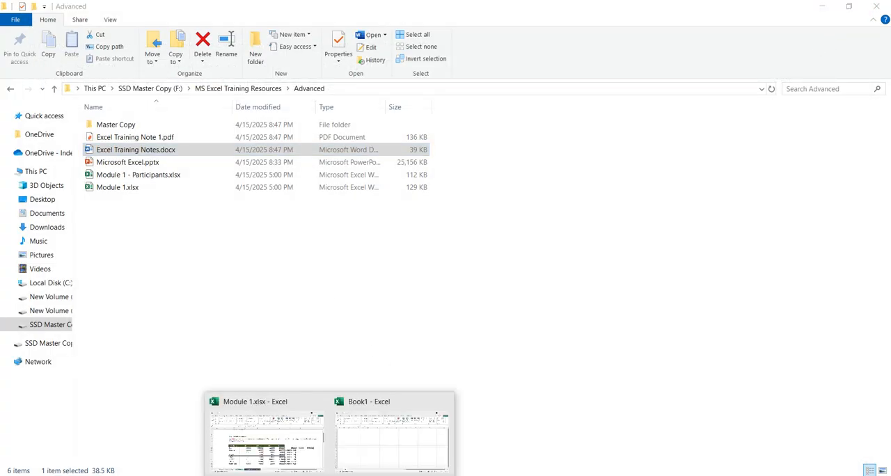
click(310, 453)
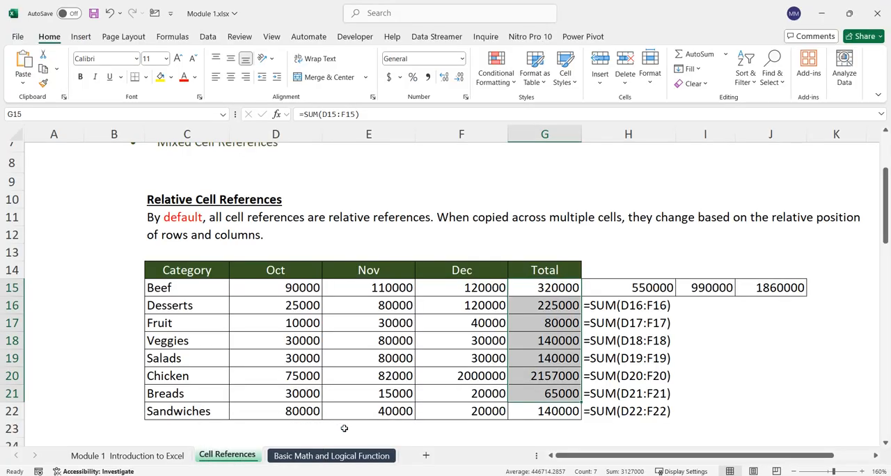
click(731, 340)
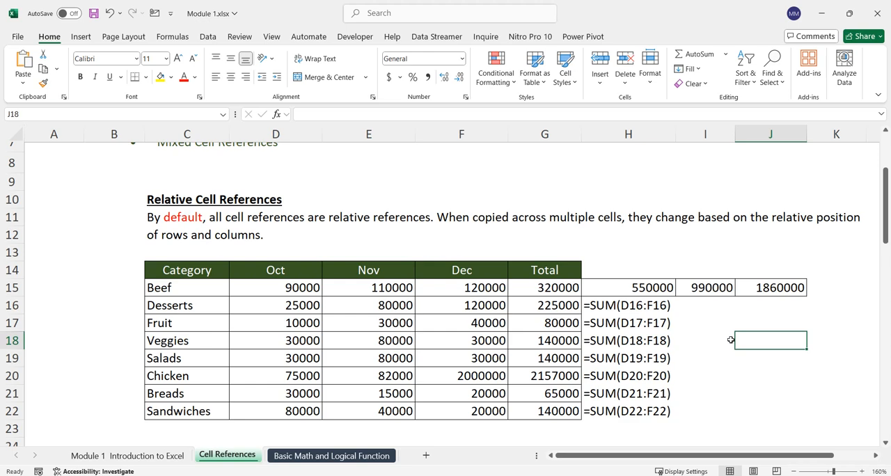
scroll(731, 339, down, 6)
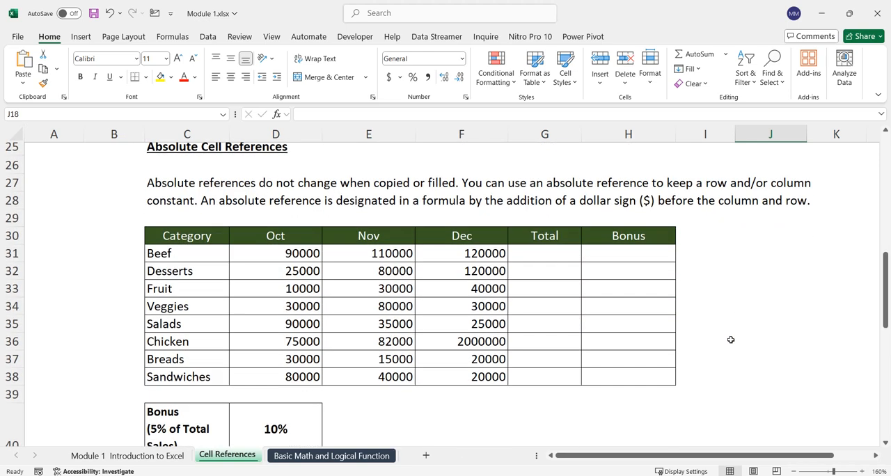
click(794, 471)
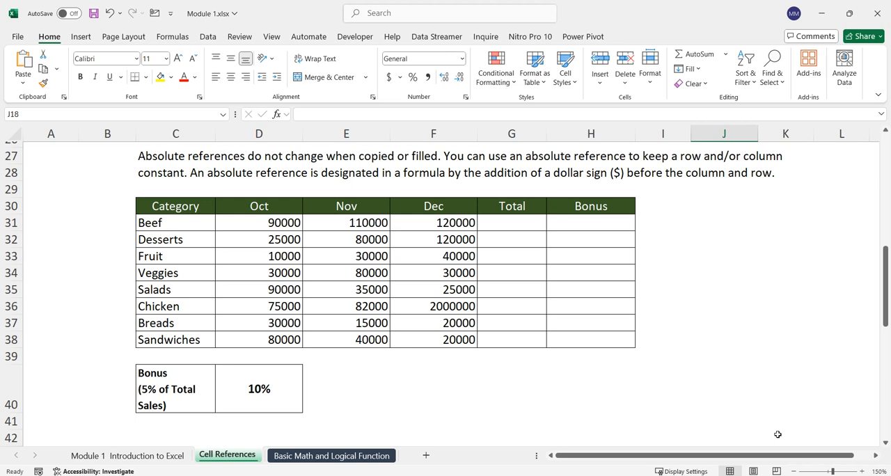
scroll(778, 434, up, 2)
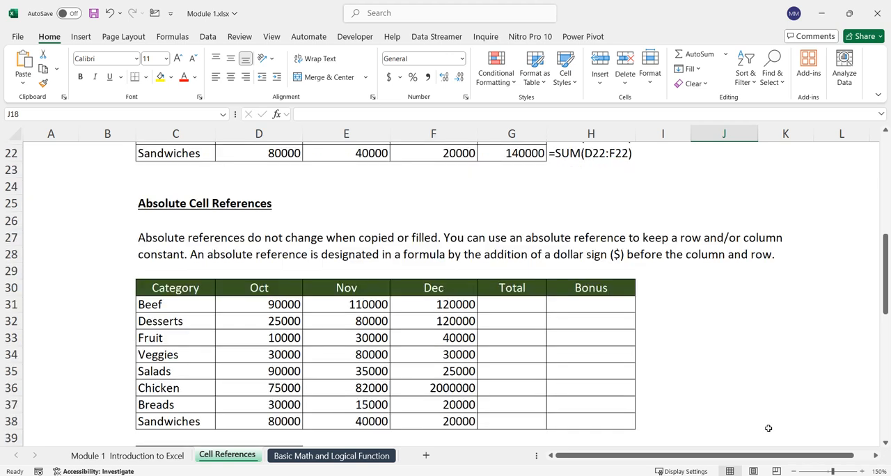
scroll(769, 428, down, 1)
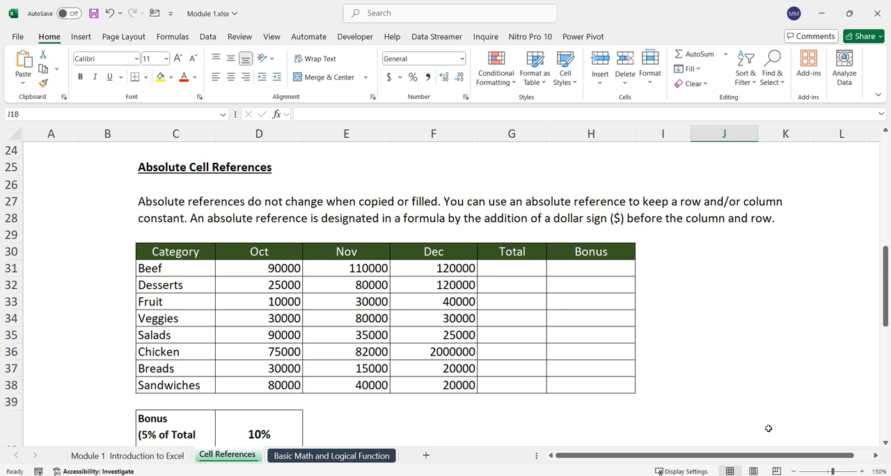
Step: Switch to the blank Book1 workbook, enlarge the sheet and select a range down column E starting at E5
click(43, 363)
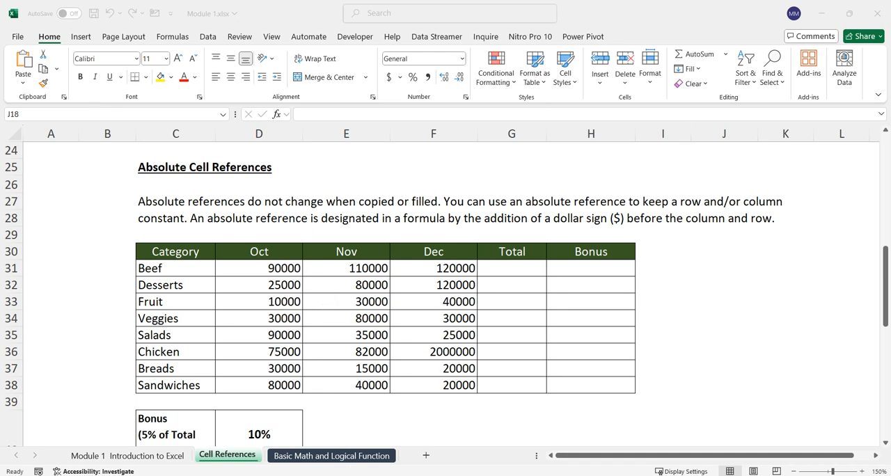
mouse_move(331, 475)
click(366, 440)
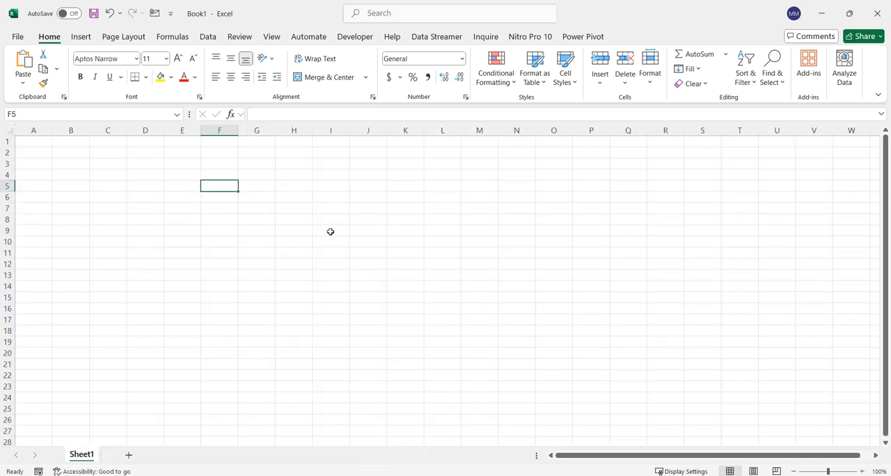
scroll(309, 235, up, 5)
click(305, 228)
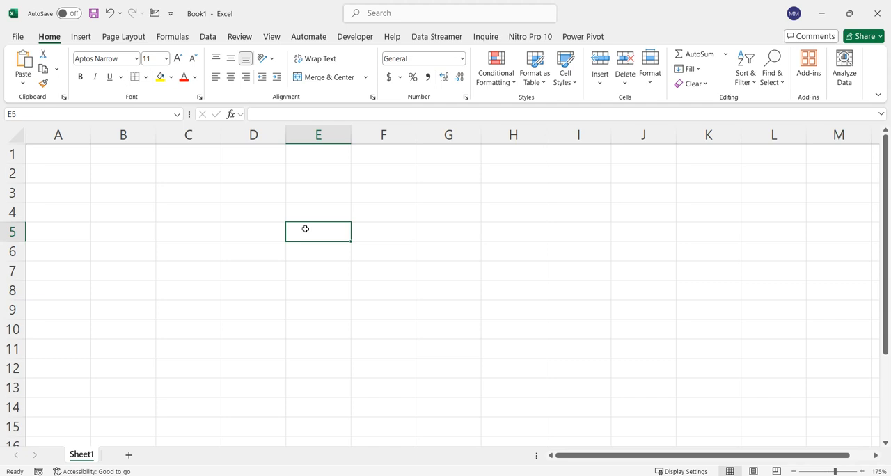
drag(307, 230, 327, 364)
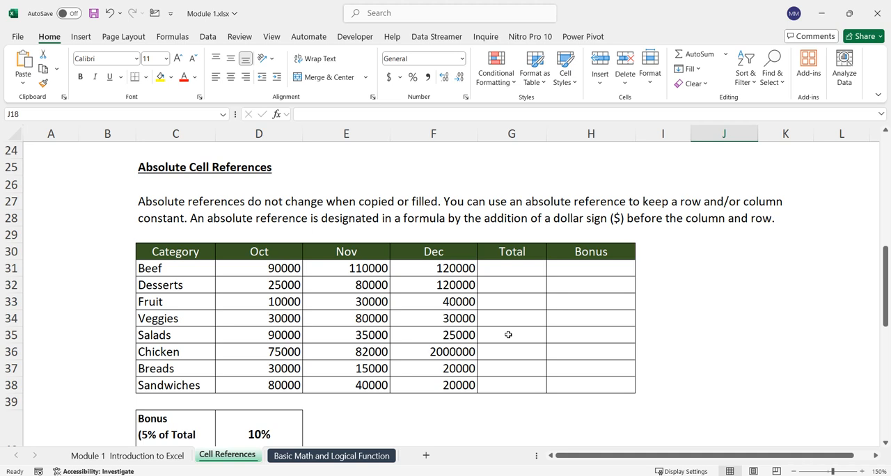
Step: Enter the note "Alt =" in cell G40 below the Absolute Cell References table in Module 1.xlsx
scroll(510, 339, down, 1)
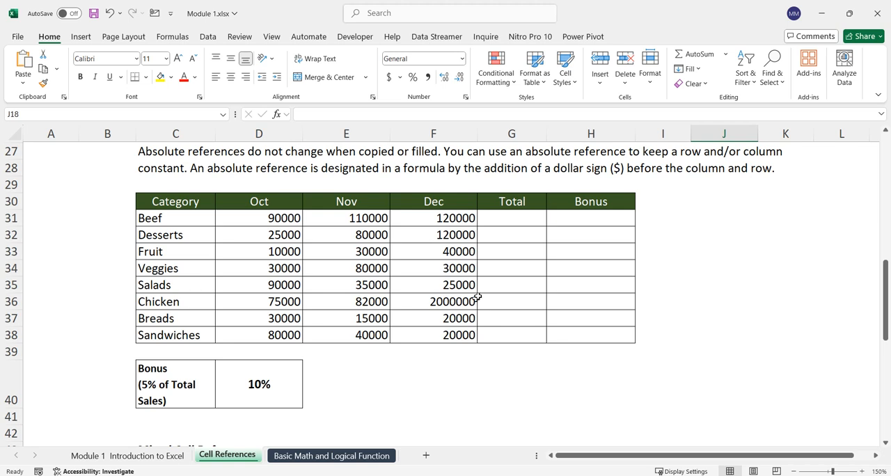
click(509, 216)
drag(512, 259, 513, 332)
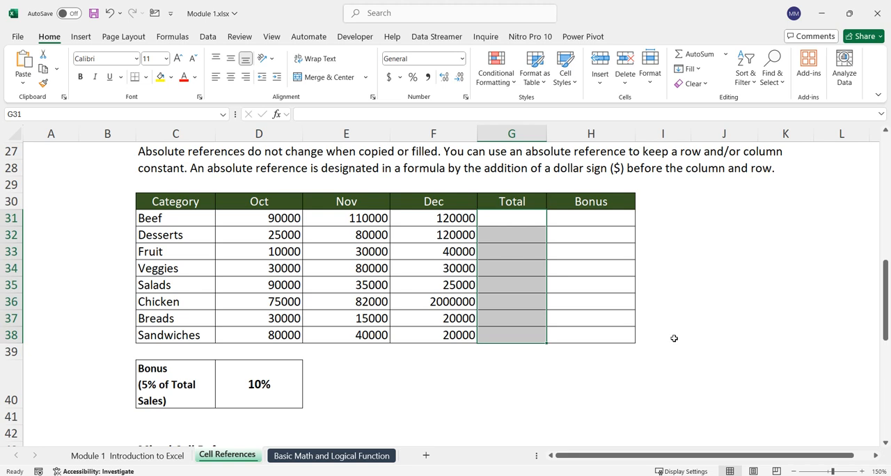
click(495, 387)
text(Alt =)
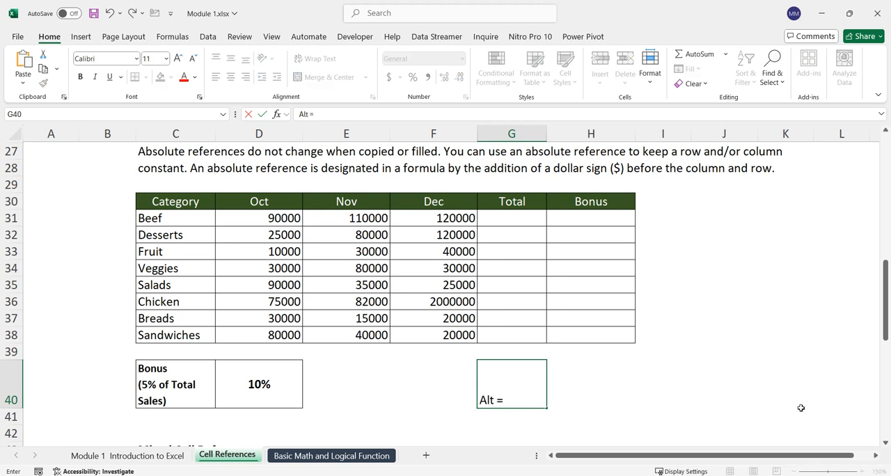
key(Return)
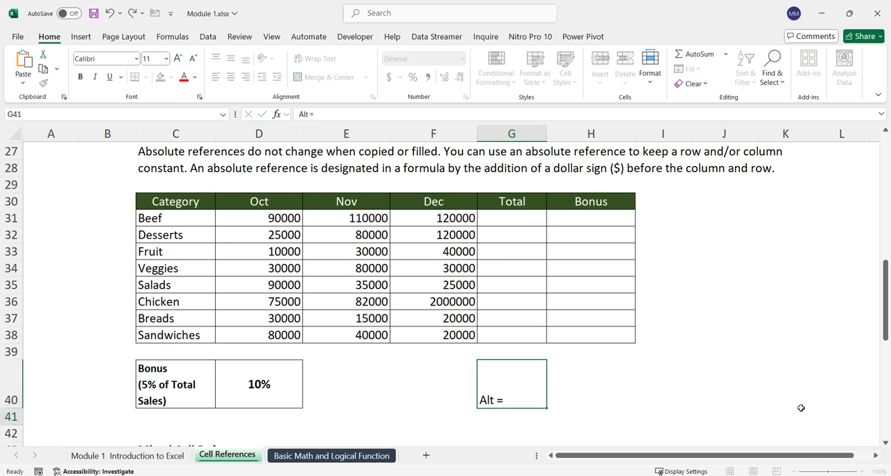
click(535, 398)
click(559, 397)
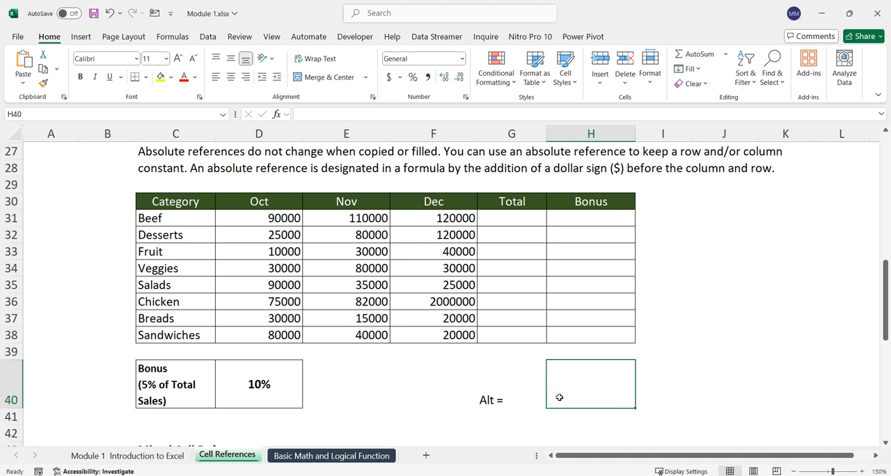
Step: Fill the Total column with AutoSum over D31 to G38, and undo it
drag(279, 215, 513, 334)
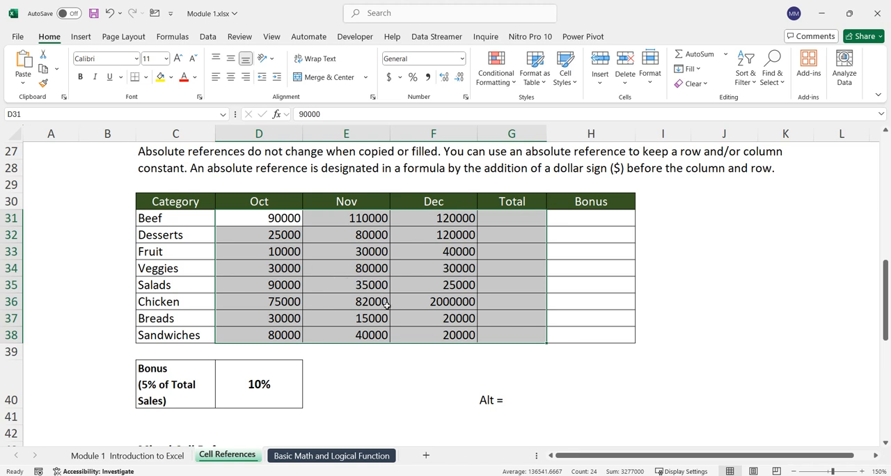
key(alt+equal)
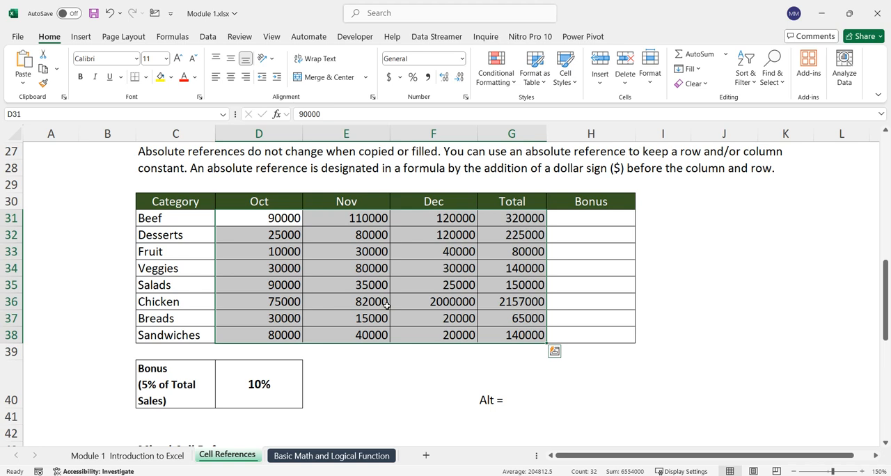
key(ctrl+z)
Step: AutoSum the range D31 to G39 to total both the categories and the months
click(431, 360)
drag(282, 219, 523, 347)
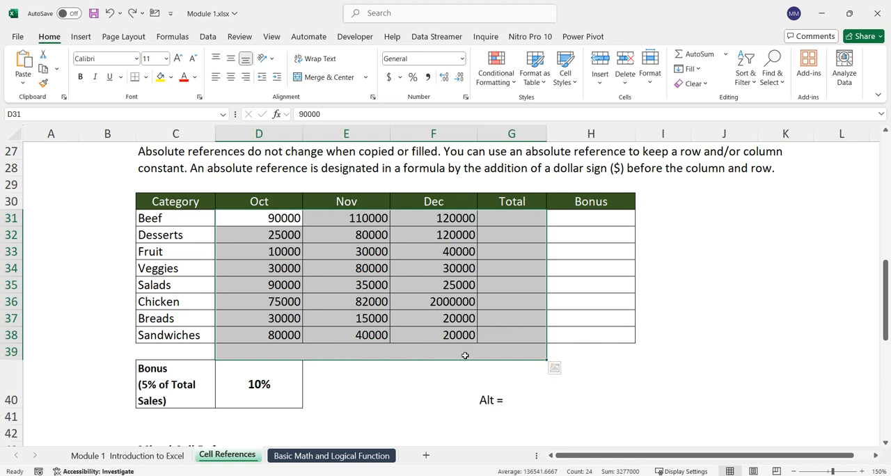
key(alt+equal)
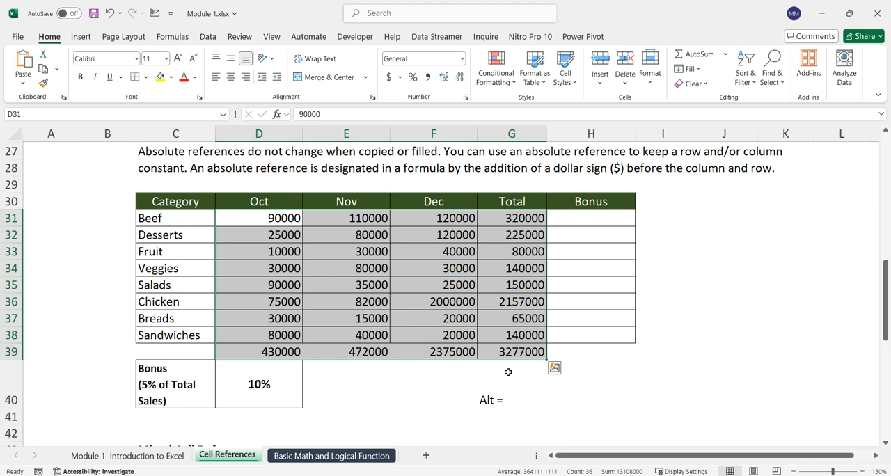
Step: Make the "Alt =" note in G40 bold
click(496, 398)
click(80, 77)
click(608, 390)
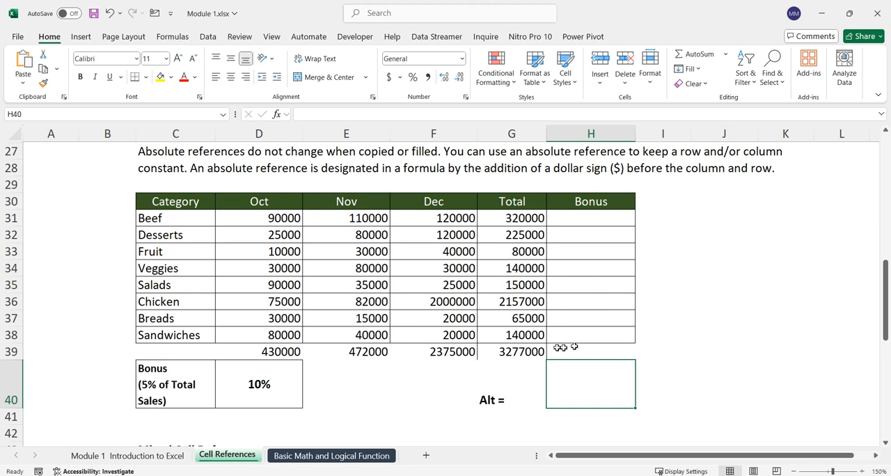
click(489, 396)
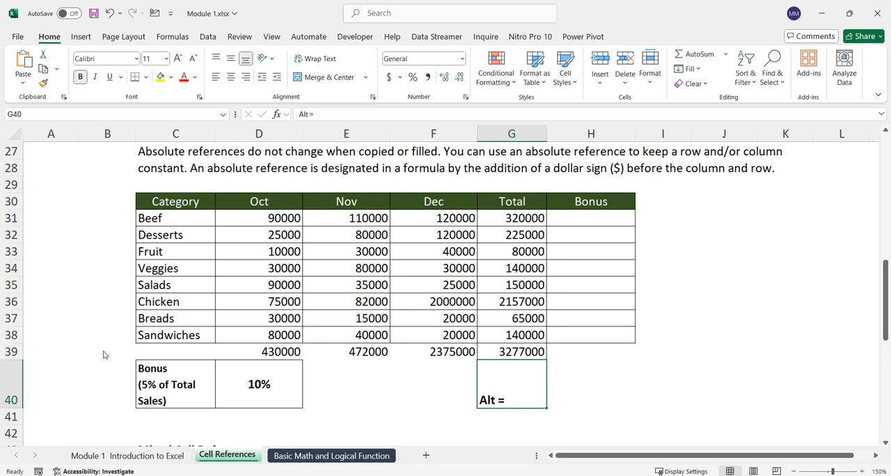
click(575, 372)
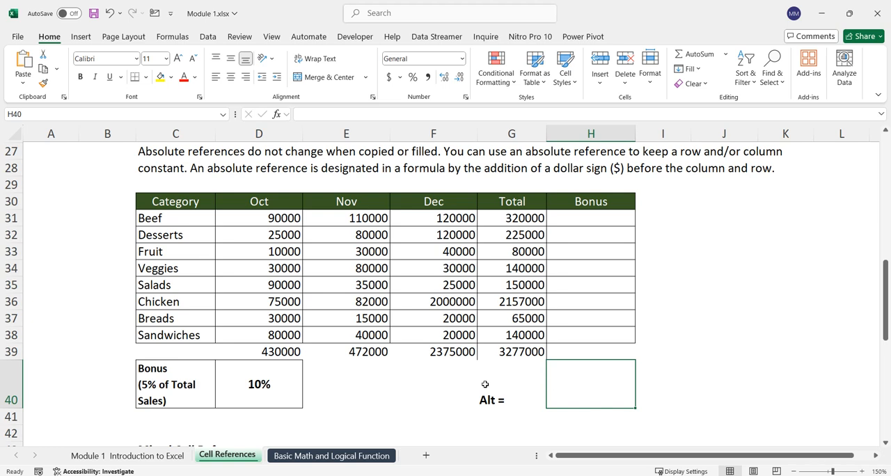
Step: Clear the monthly totals in D39 to G39 and the category totals in G31 to G38
drag(292, 352, 509, 350)
key(Delete)
drag(518, 219, 515, 335)
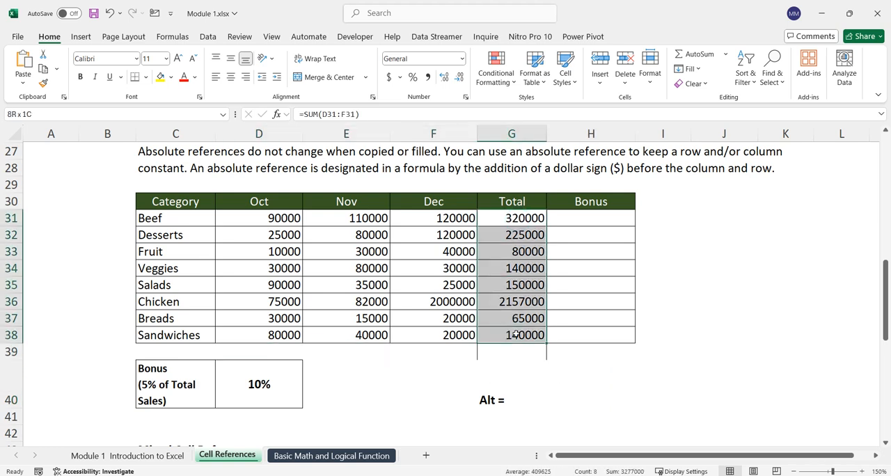
key(Delete)
click(728, 391)
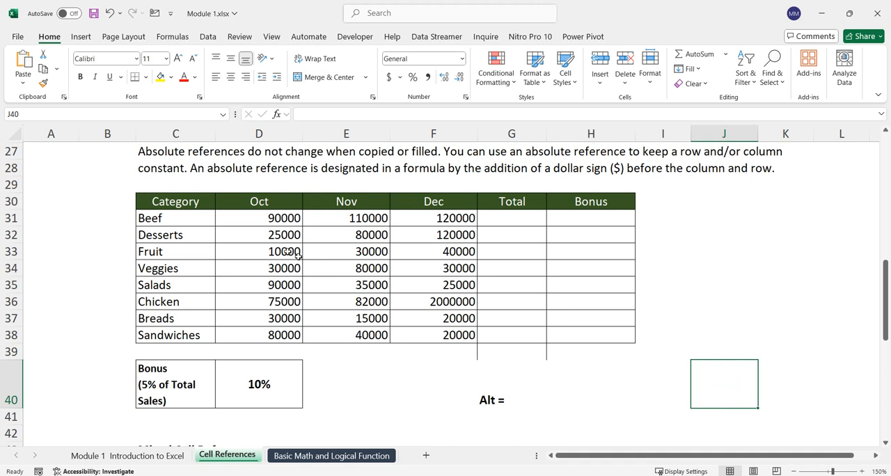
Step: Select D31 to G39, outline its empty total column and row in red, and fill both using AutoSum
drag(268, 219, 514, 330)
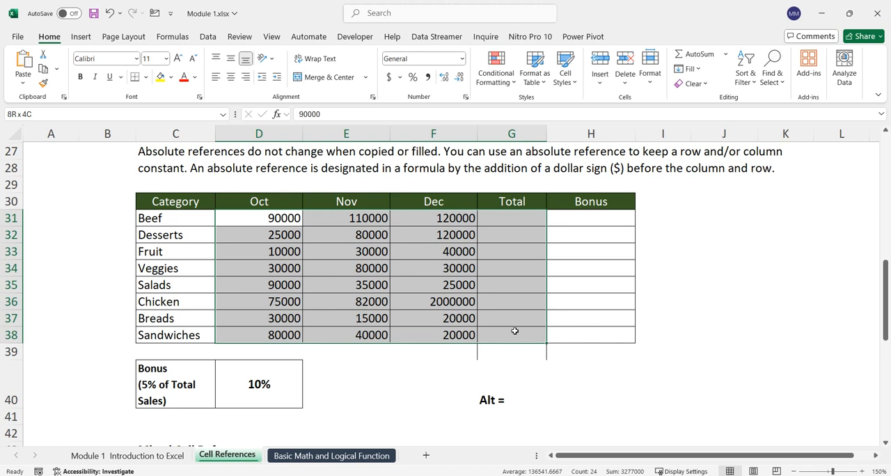
drag(515, 331, 516, 354)
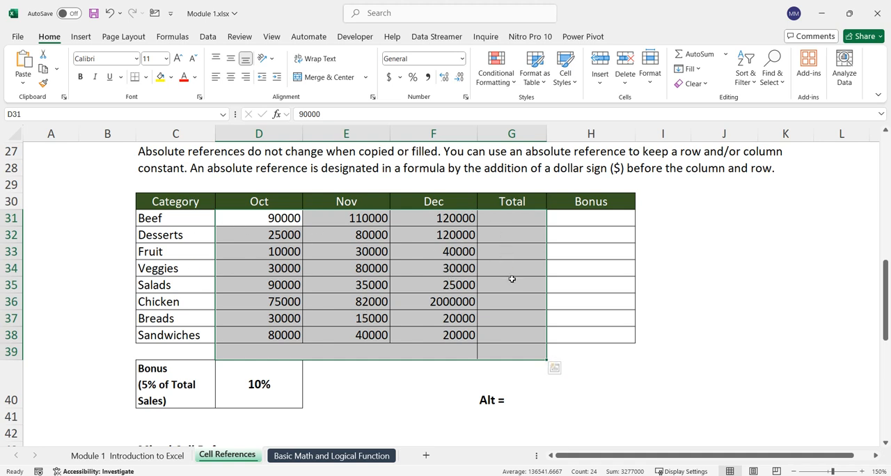
mouse_move(477, 197)
mouse_down()
mouse_move(511, 252)
mouse_move(549, 360)
mouse_up()
mouse_move(208, 346)
mouse_down()
mouse_move(519, 368)
mouse_move(552, 362)
mouse_up()
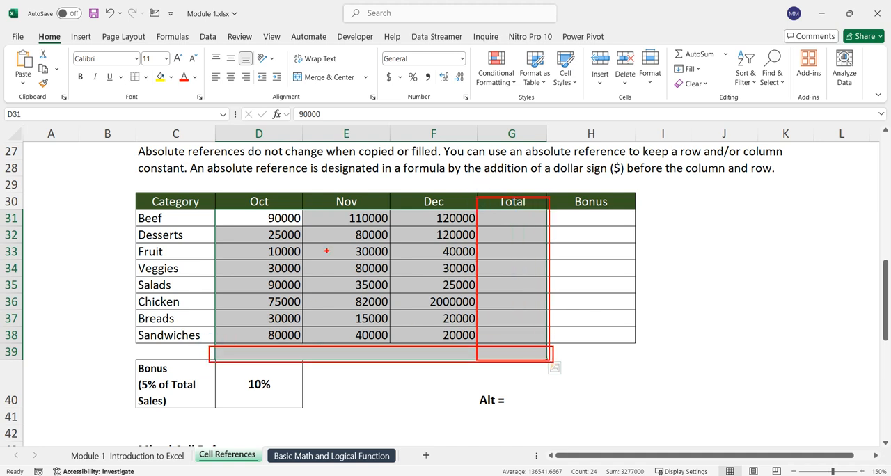
mouse_move(408, 280)
mouse_down()
mouse_move(482, 285)
mouse_move(471, 295)
mouse_up()
mouse_move(348, 304)
mouse_down()
mouse_move(348, 340)
mouse_move(358, 330)
mouse_up()
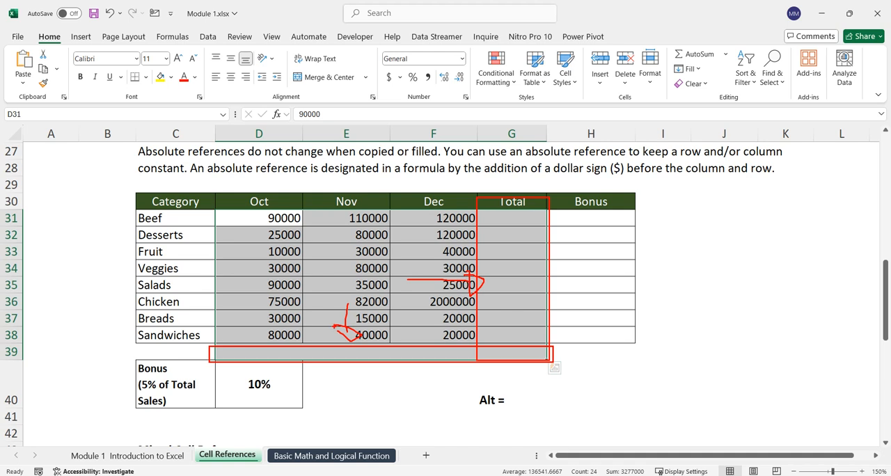
key(Escape)
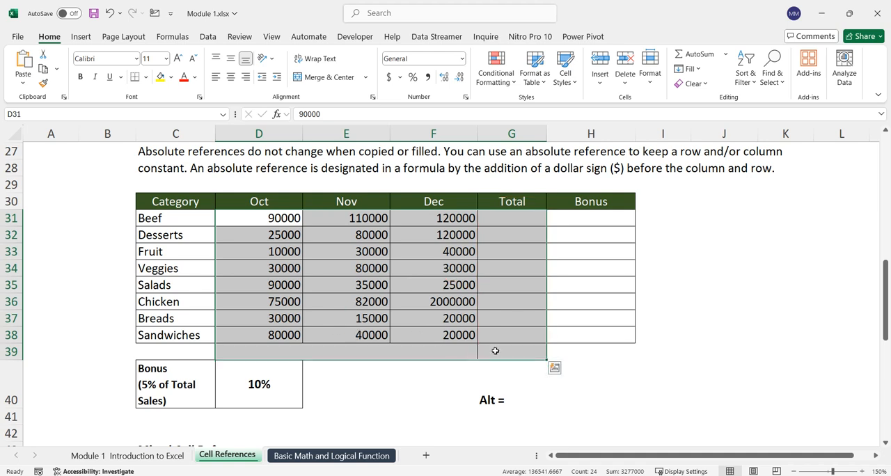
key(alt+equal)
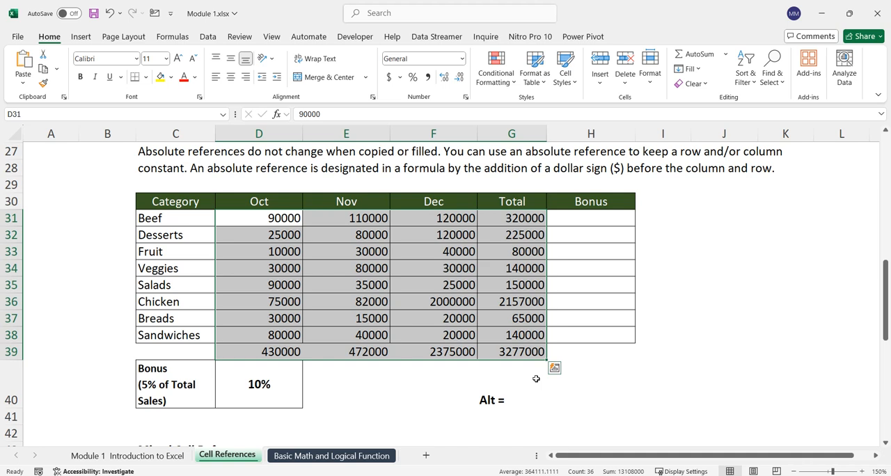
click(20, 402)
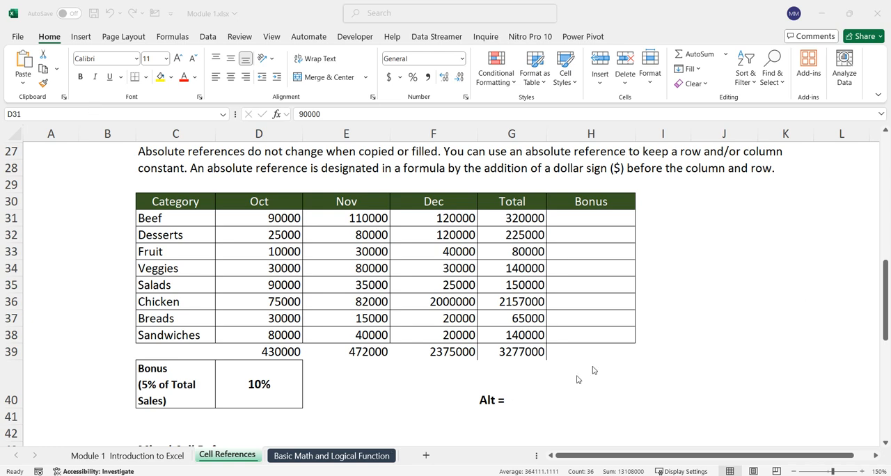
click(612, 355)
click(652, 356)
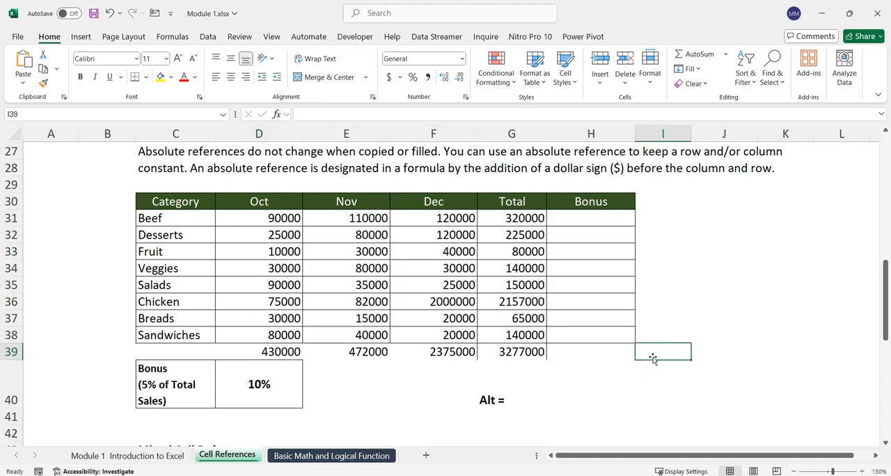
scroll(659, 358, up, 1)
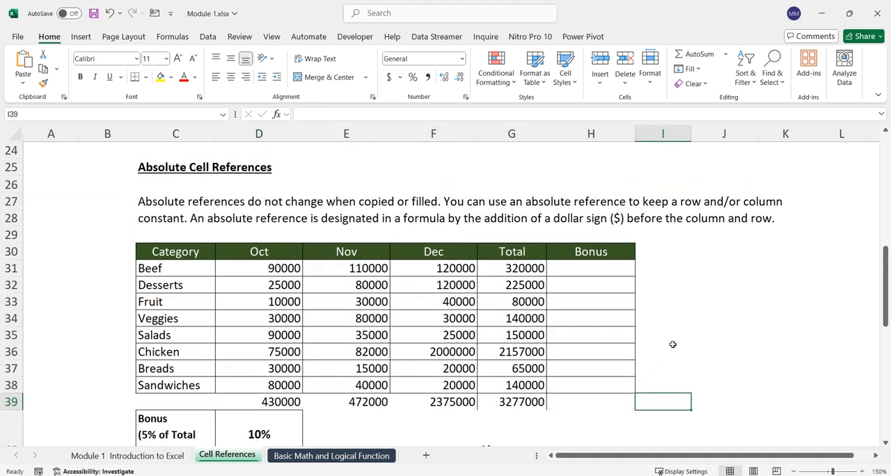
Step: Examine the empty Bonus column, the category totals in G31 to G39 and the bonus rate in D40
drag(591, 263, 579, 394)
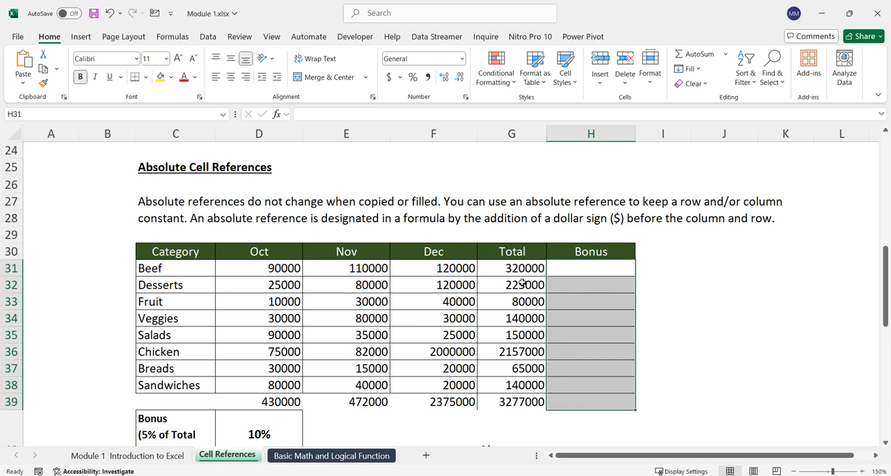
drag(521, 269, 510, 398)
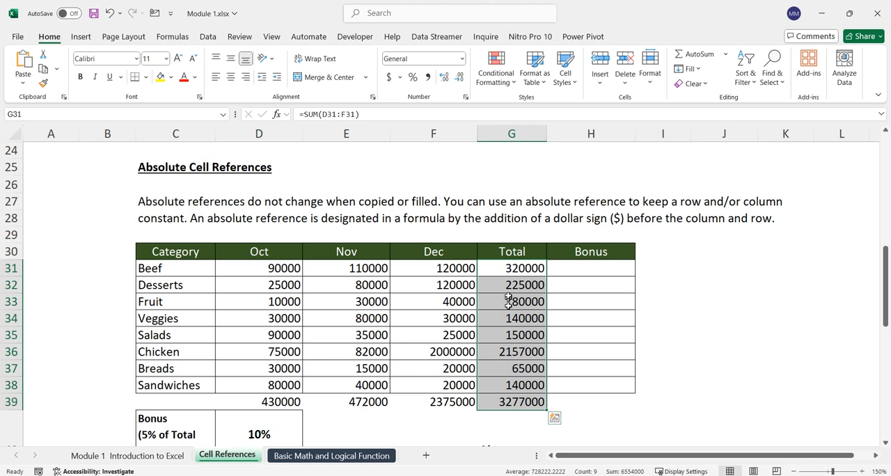
click(585, 268)
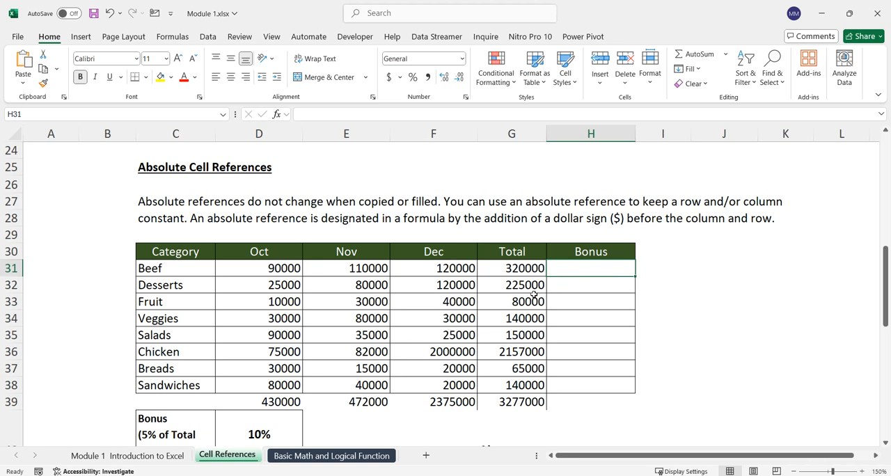
scroll(529, 285, down, 2)
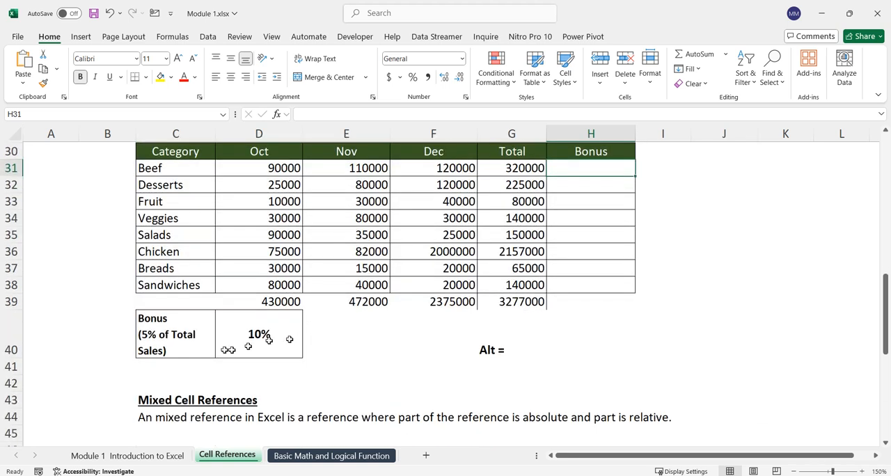
click(173, 342)
click(269, 342)
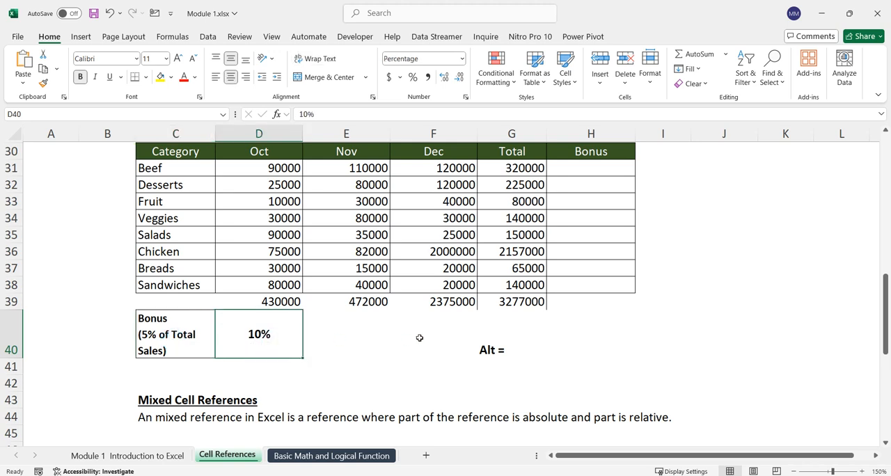
scroll(422, 338, up, 1)
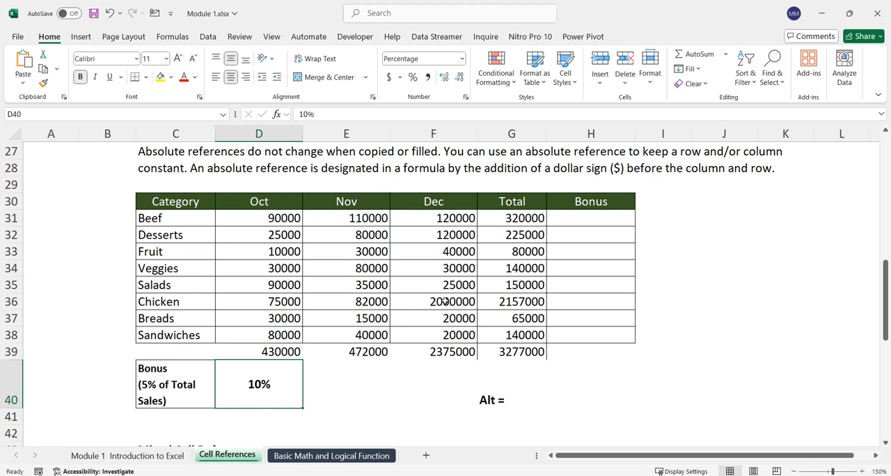
Step: Calculate the Beef bonus in H31 with the formula =G31*D40
click(584, 224)
text(=)
click(534, 217)
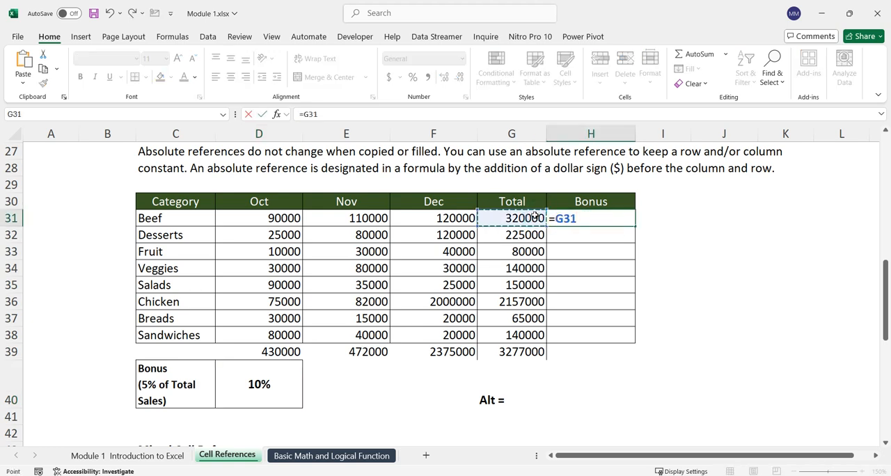
text(*)
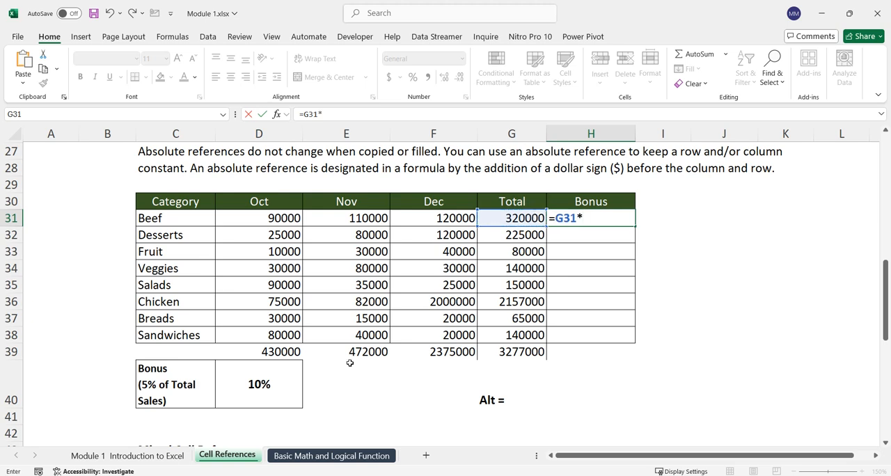
click(262, 380)
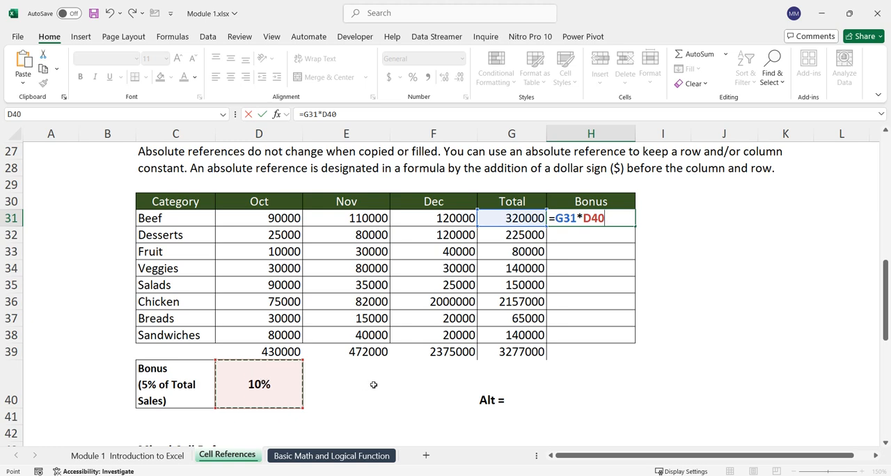
key(Return)
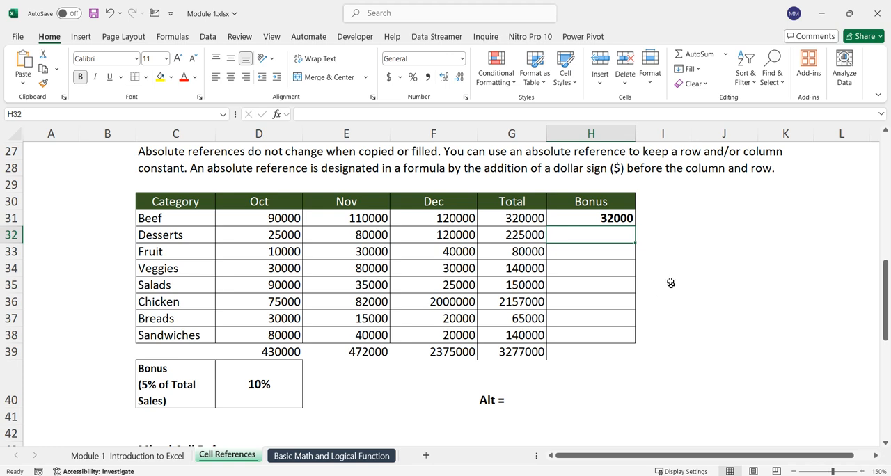
Step: Fill the Beef bonus formula from H31 down through the remaining categories to H38
click(626, 217)
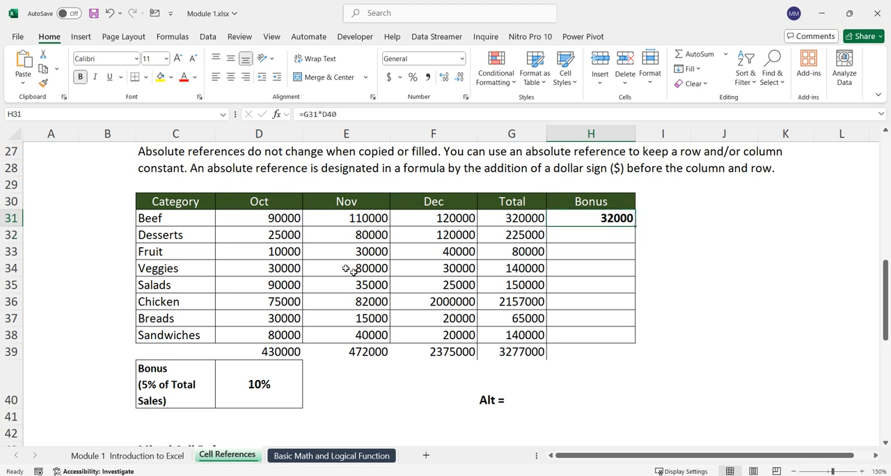
drag(573, 235, 566, 355)
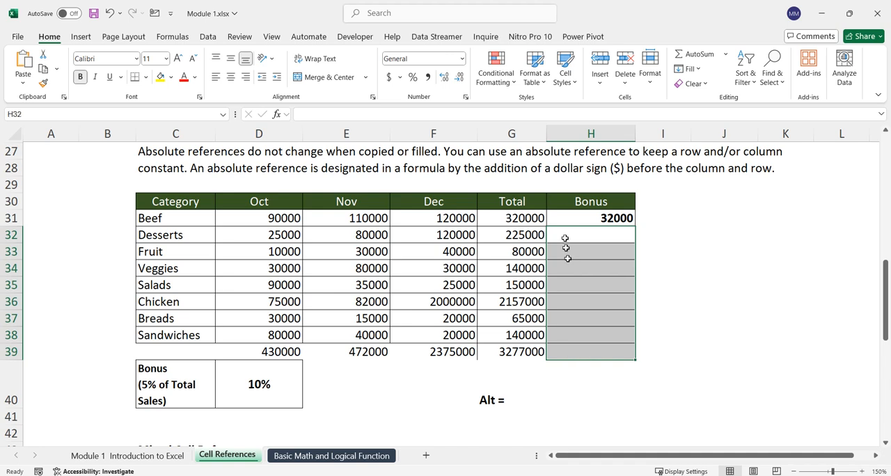
click(603, 217)
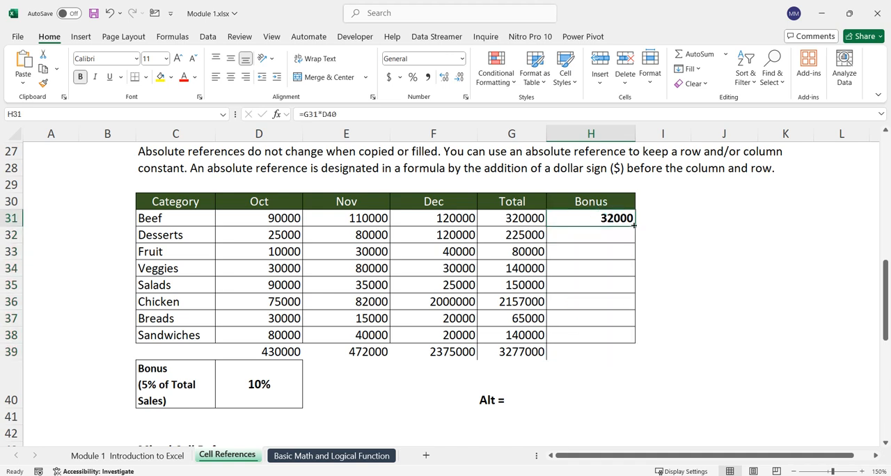
drag(633, 225, 654, 339)
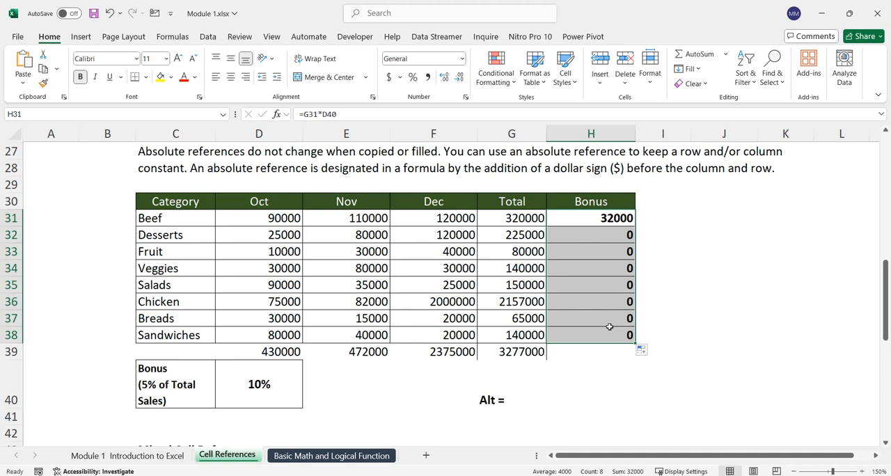
Step: Inspect the bonus formulas in H31, H32 and H38 and trace which cells each one references
double_click(612, 222)
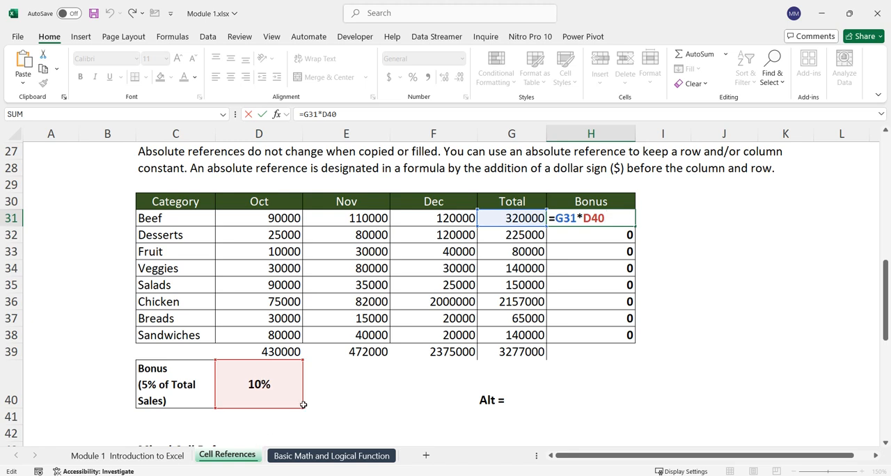
key(Return)
double_click(604, 234)
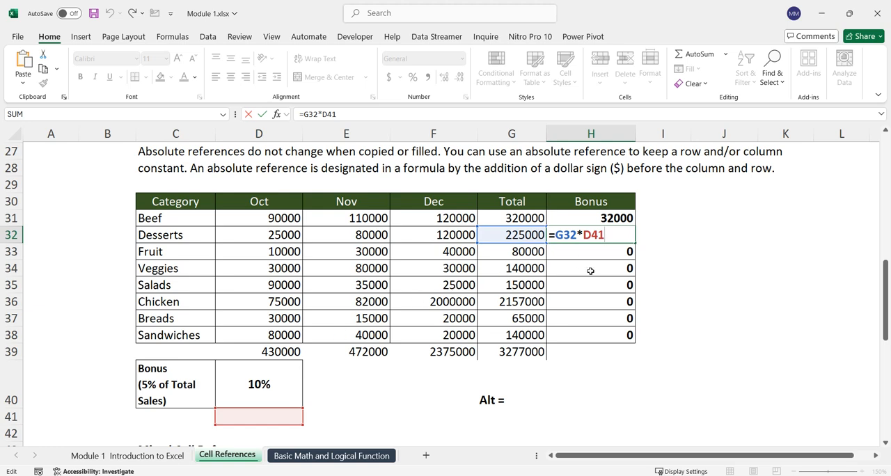
key(Escape)
double_click(619, 333)
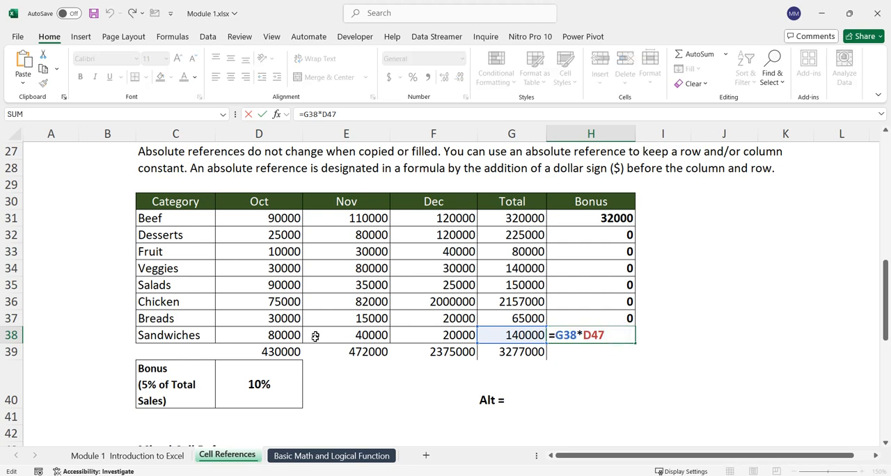
scroll(315, 337, down, 3)
scroll(335, 344, up, 1)
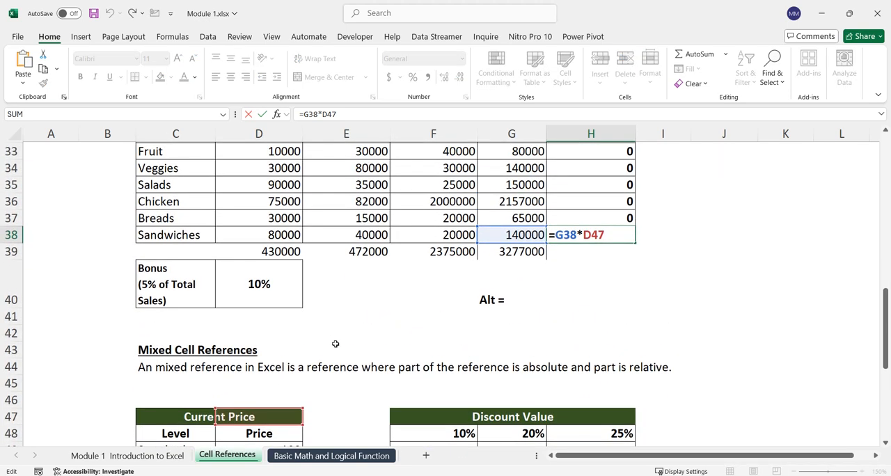
key(Return)
scroll(644, 304, up, 2)
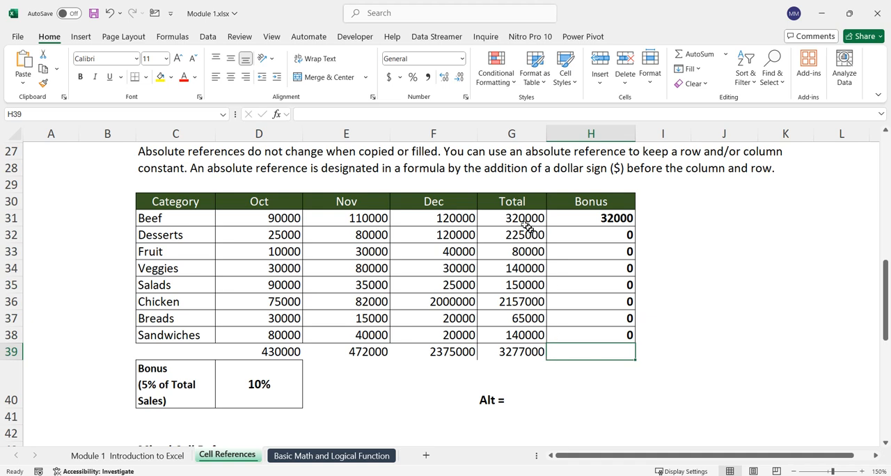
Step: Compare the category totals in G31 to G38 with the single bonus rate cell D40 and review the absolute reference explanation
drag(525, 221, 529, 338)
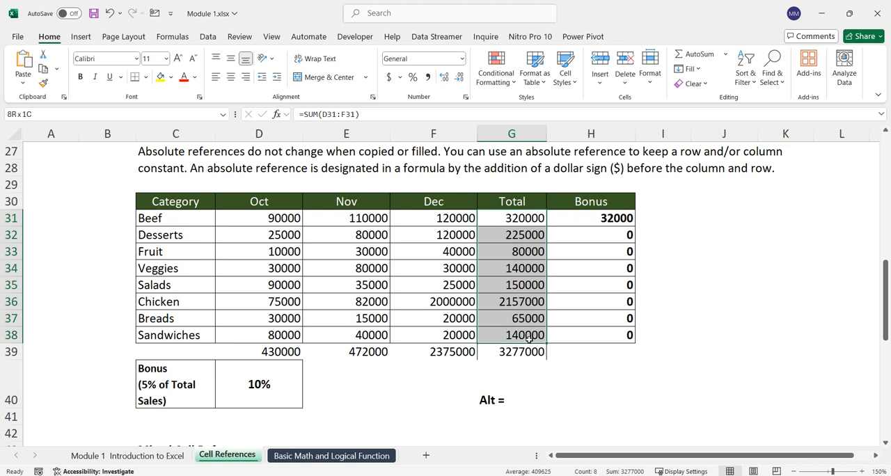
click(257, 384)
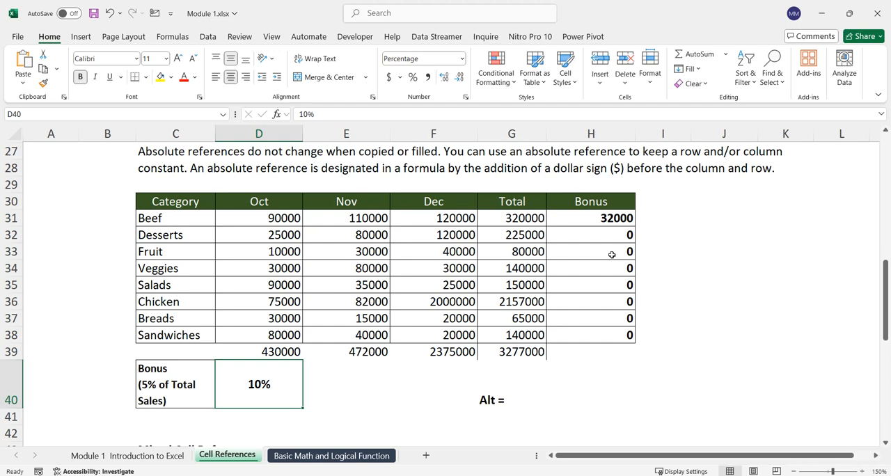
scroll(585, 279, up, 2)
scroll(662, 308, down, 1)
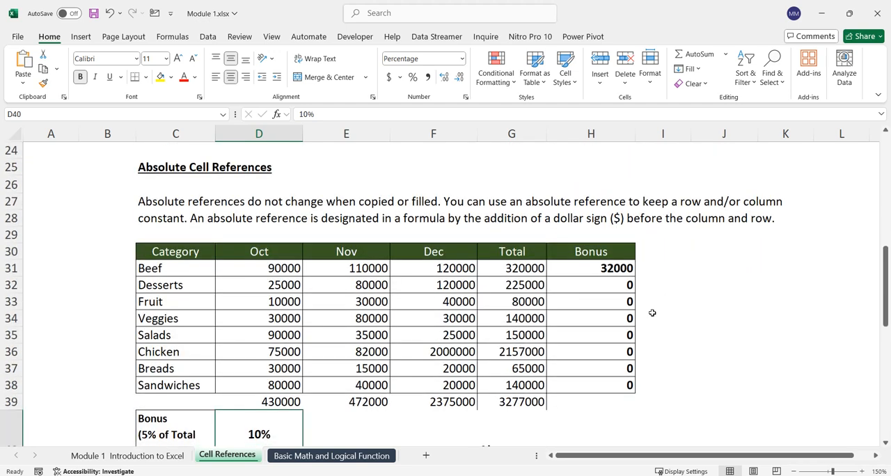
scroll(650, 312, down, 1)
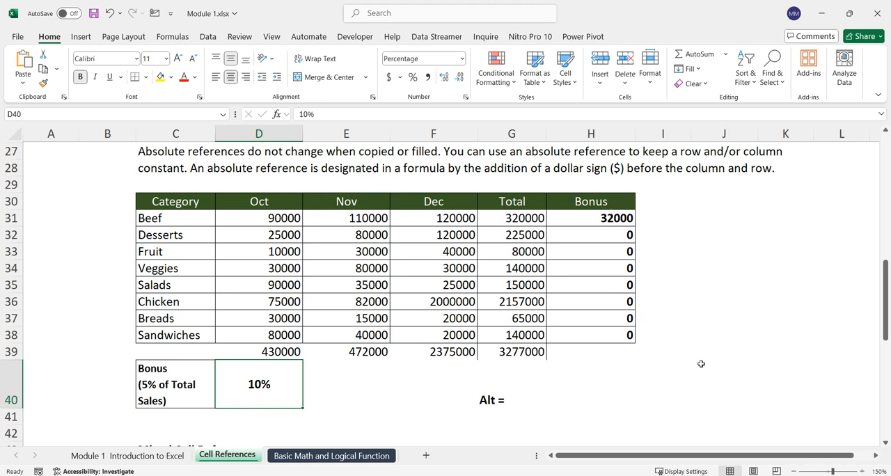
Step: Add the note "F4" in G41 with "$" beside it in H41, and make the F4 note bold
click(620, 413)
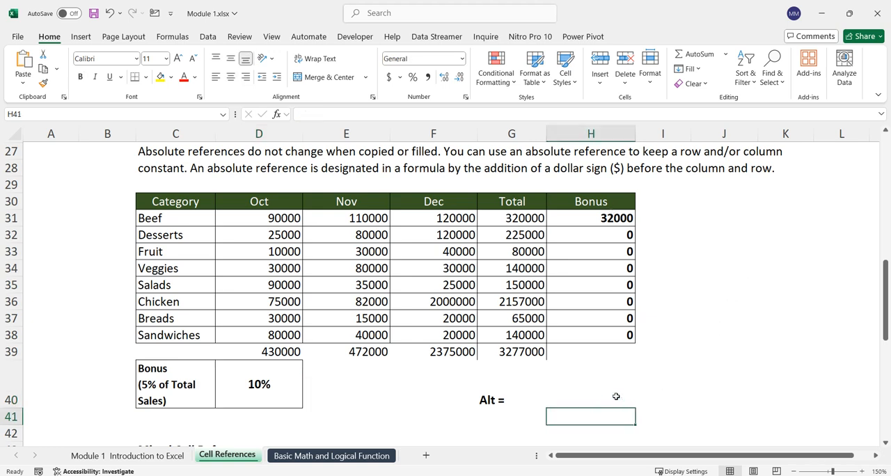
click(617, 394)
click(523, 418)
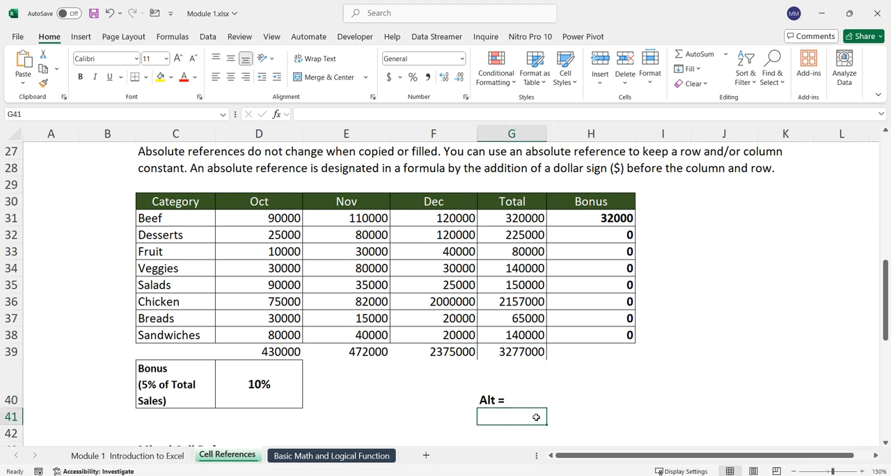
text(F4)
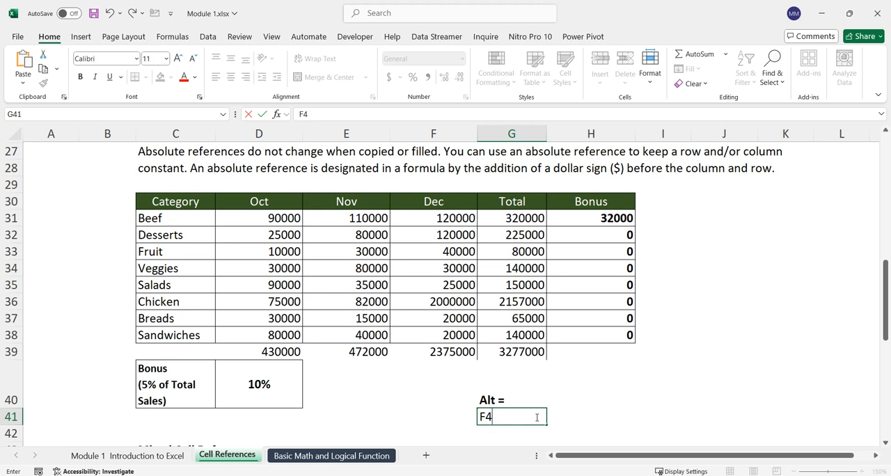
key(Tab)
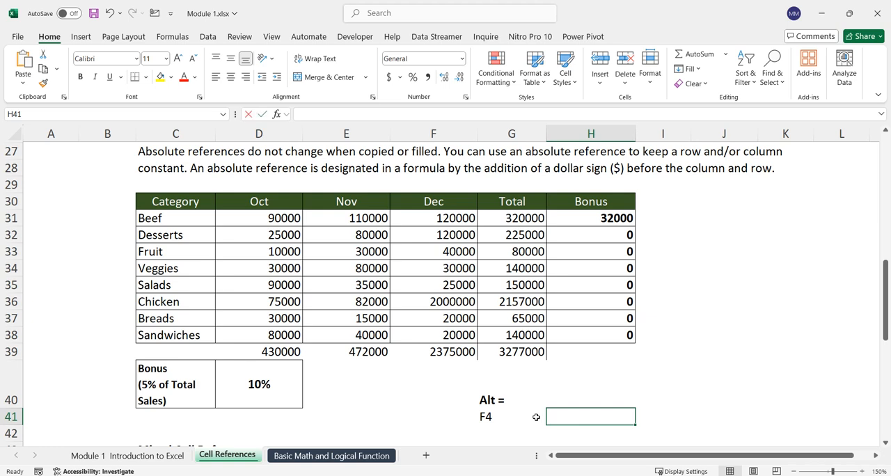
text($)
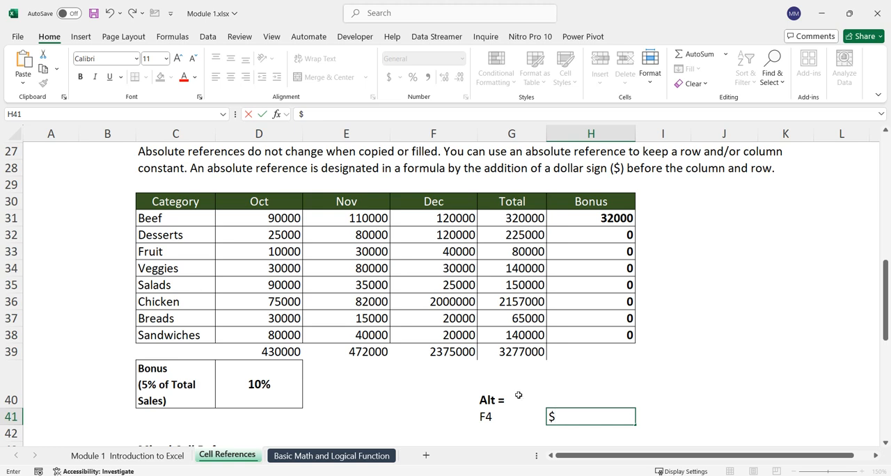
click(504, 416)
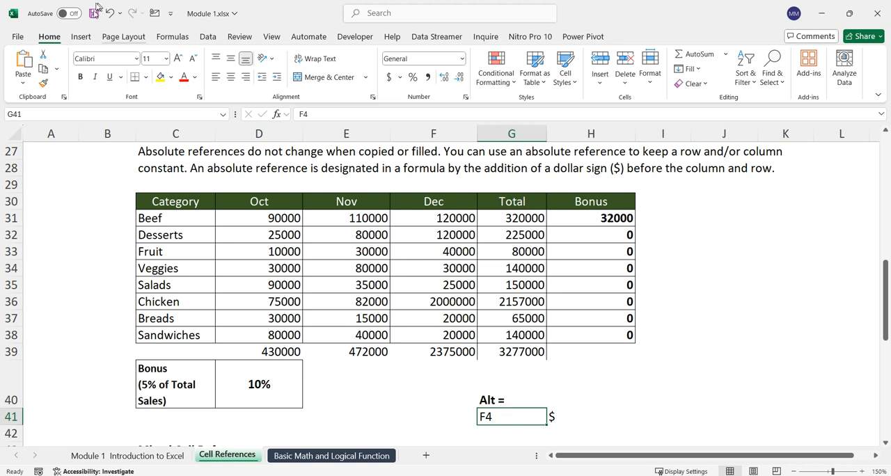
click(81, 76)
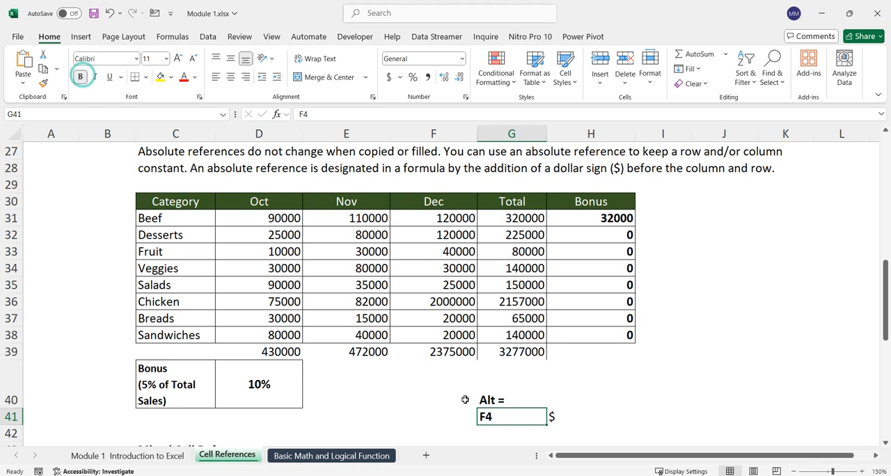
Step: Add the note "Shift 4" in G42 and highlight G41 to G42 with a yellow fill
click(485, 430)
text(Shift 4)
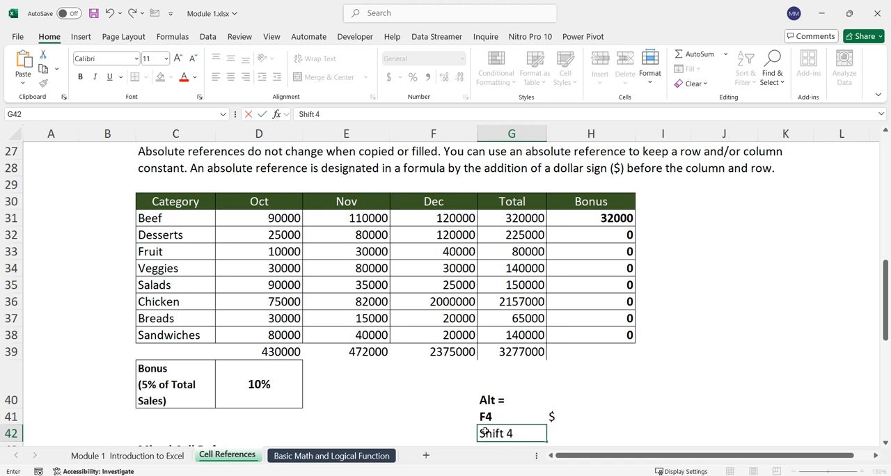
key(Return)
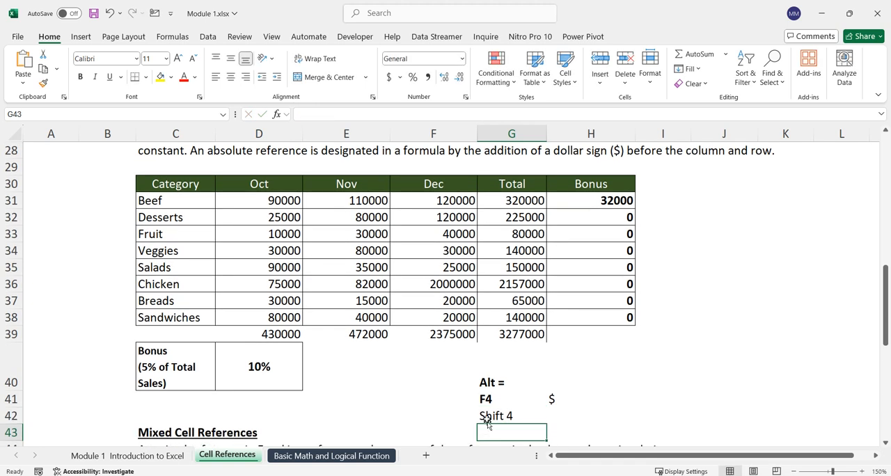
drag(484, 398, 487, 414)
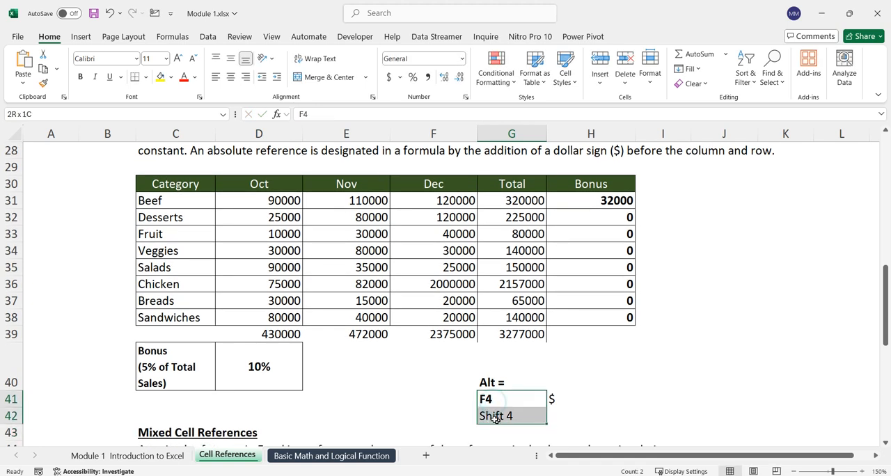
click(161, 77)
click(676, 369)
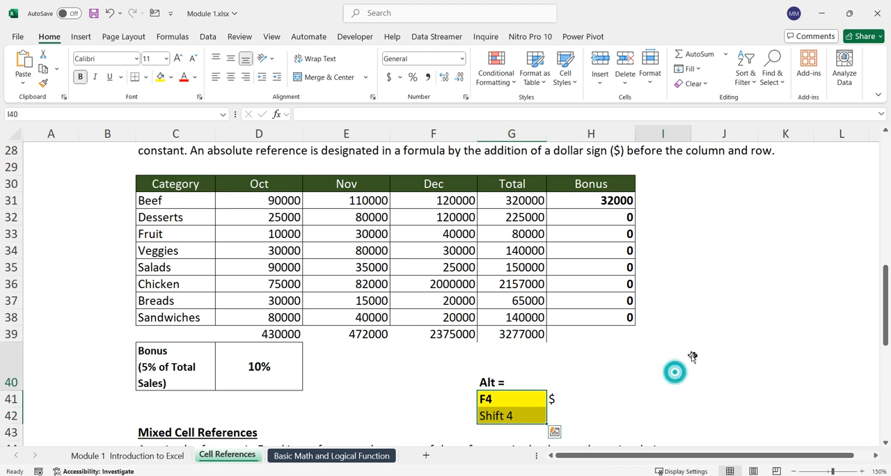
scroll(688, 353, up, 1)
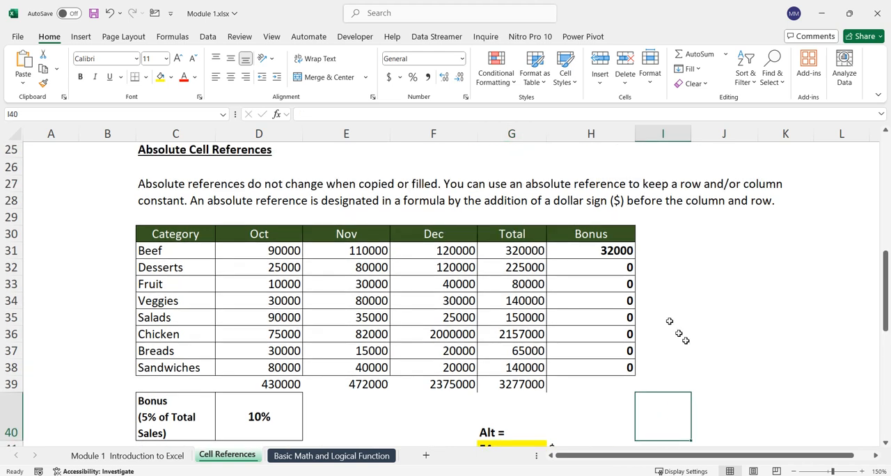
Step: Make the D40 bonus rate reference in H31 absolute so the formula reads =G31*$D$40
double_click(611, 251)
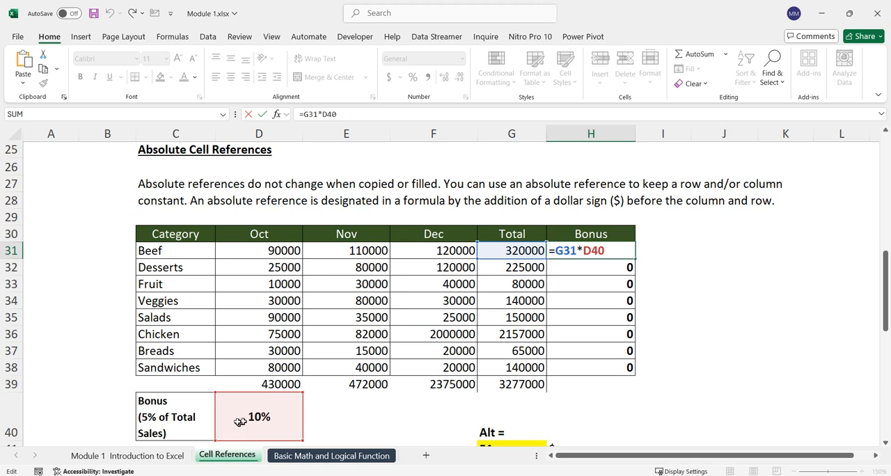
click(582, 253)
click(590, 254)
click(610, 253)
drag(583, 250, 613, 248)
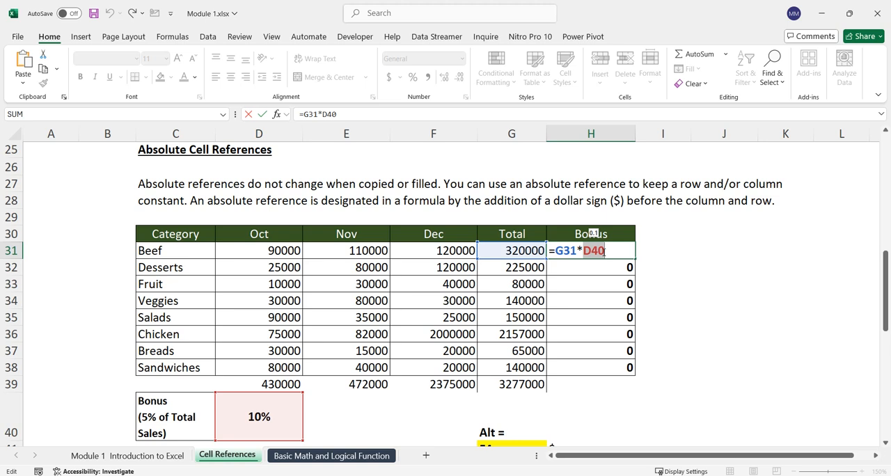
click(604, 253)
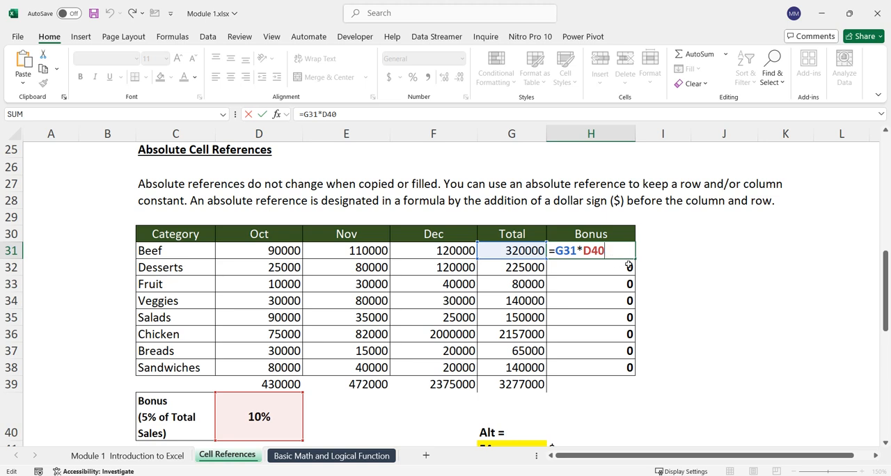
key(F4)
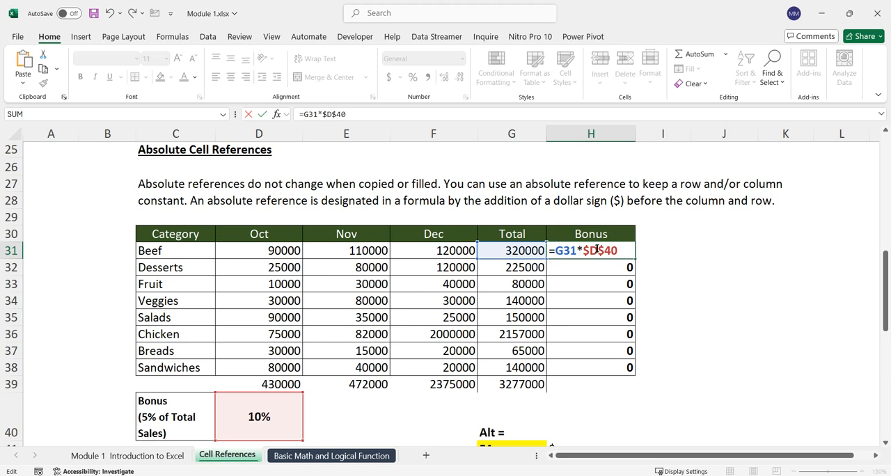
drag(584, 250, 620, 249)
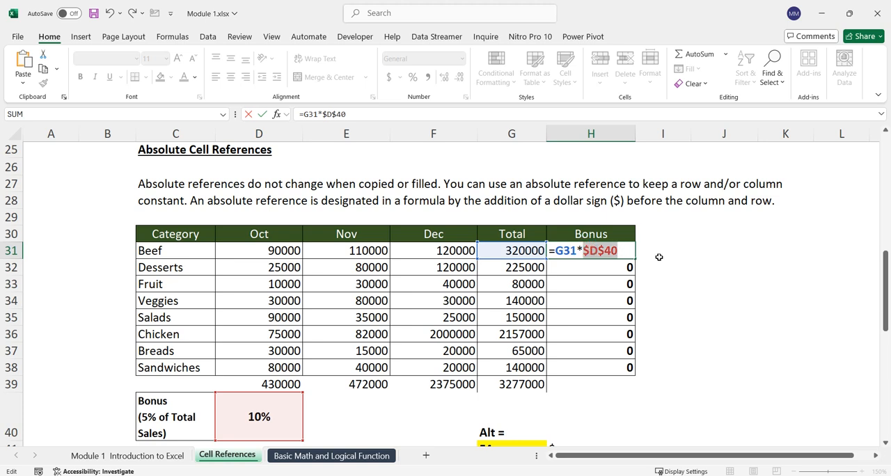
key(Return)
Step: Fill the bonus formula from H31 down through H38 and inspect the references in the H38 formula
click(630, 255)
drag(630, 258, 663, 376)
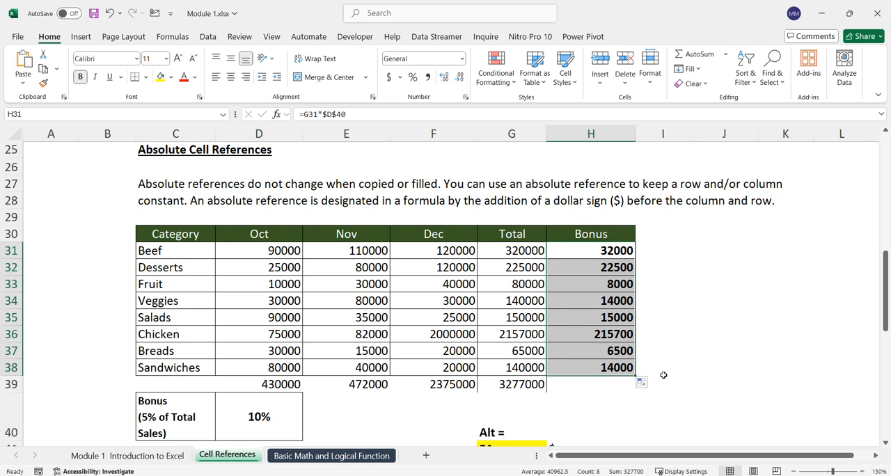
double_click(601, 369)
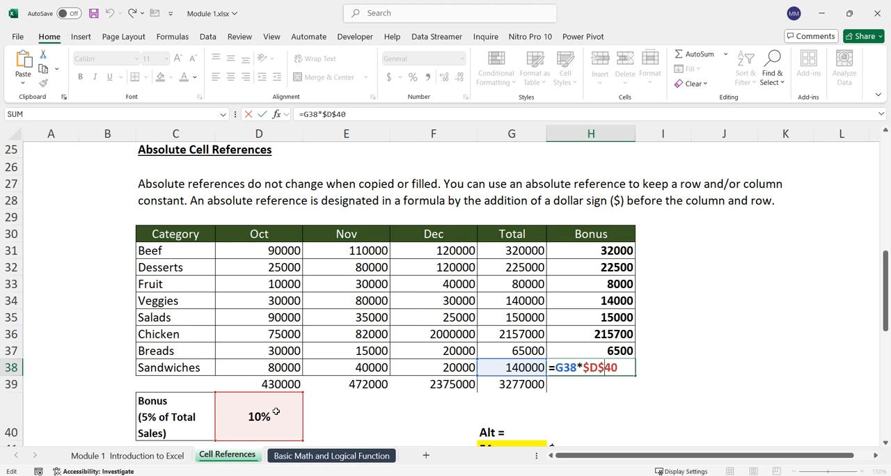
click(718, 3)
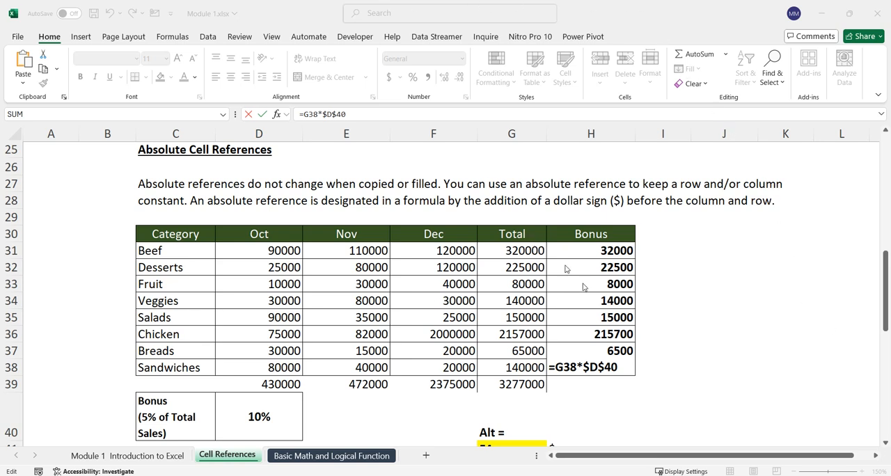
Step: Close the H38 formula and start a relative bonus formula =G31*D40 in I31
click(609, 367)
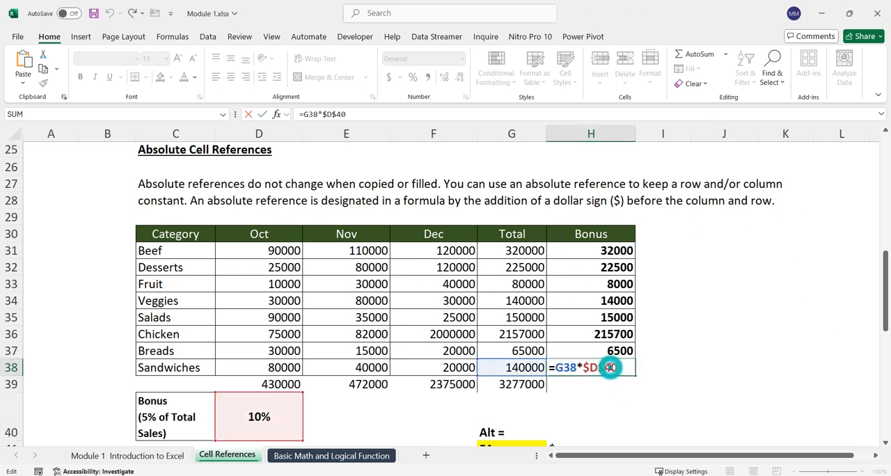
key(Return)
click(660, 249)
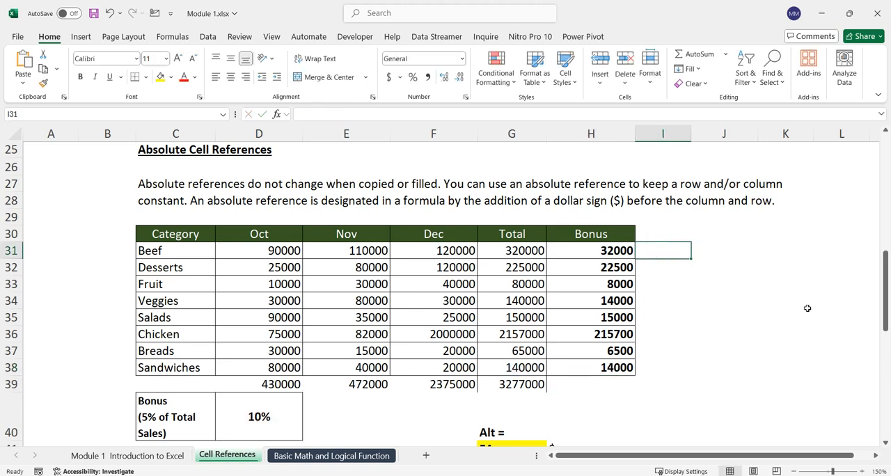
text(=)
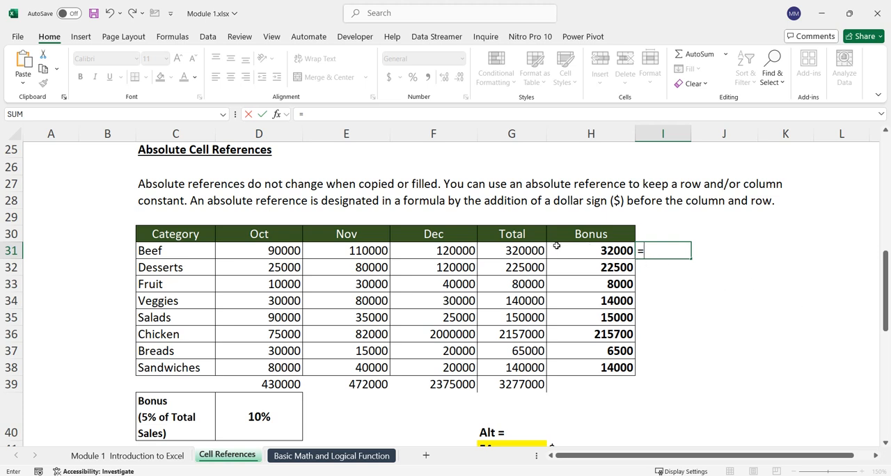
click(520, 246)
text(*)
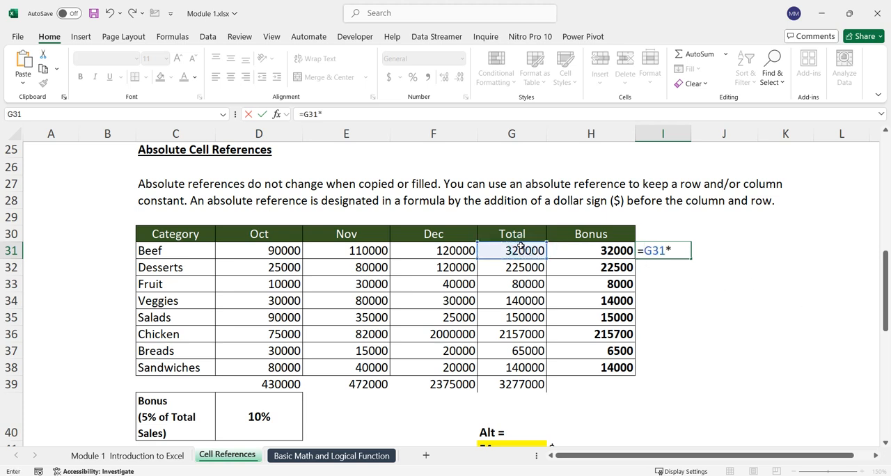
click(274, 416)
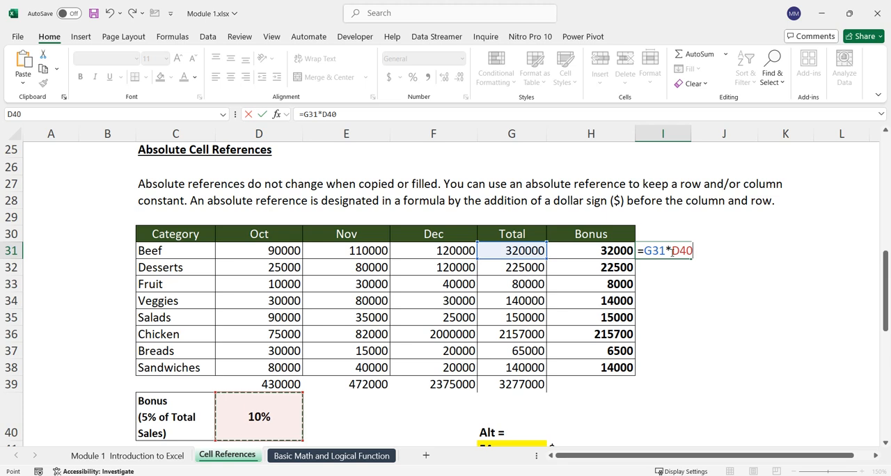
Step: Make the D40 reference absolute so I31 reads =G31*$D$40, and fill the formula down through I38
click(672, 253)
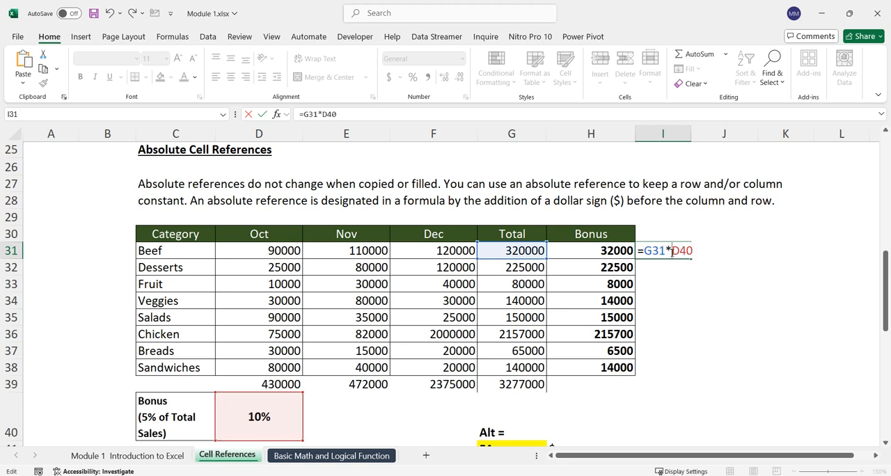
text($)
drag(672, 245, 683, 245)
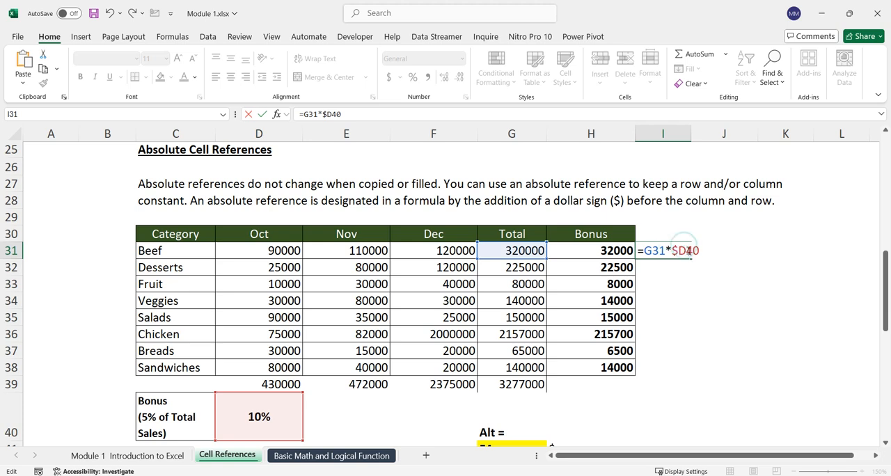
key(Right)
text($)
key(ctrl+Return)
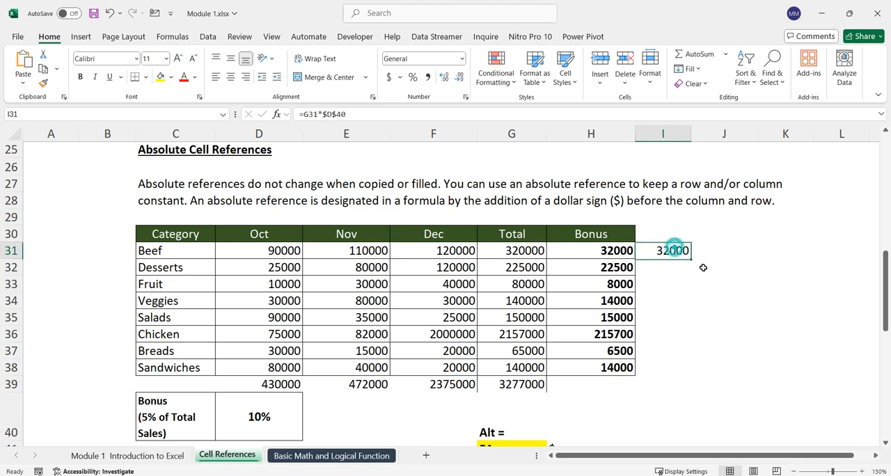
drag(691, 259, 686, 377)
click(728, 347)
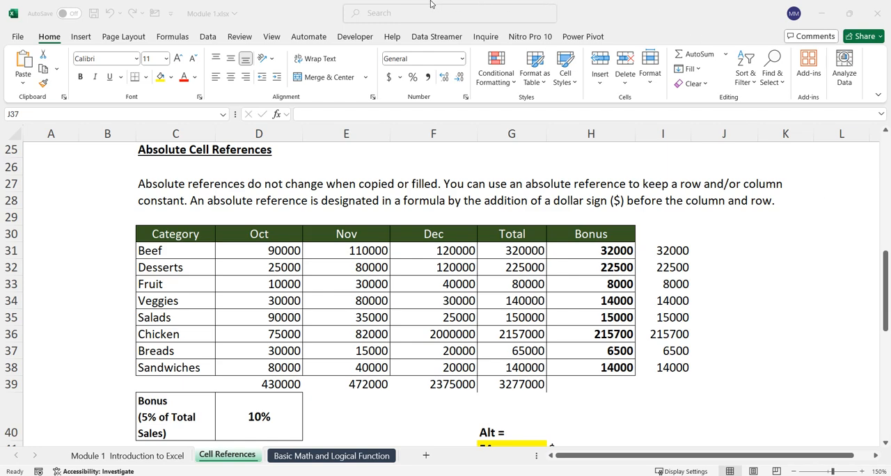
Step: Review the relative and absolute reference sections and the Mixed Cell References section with its price and discount tables
scroll(683, 243, down, 3)
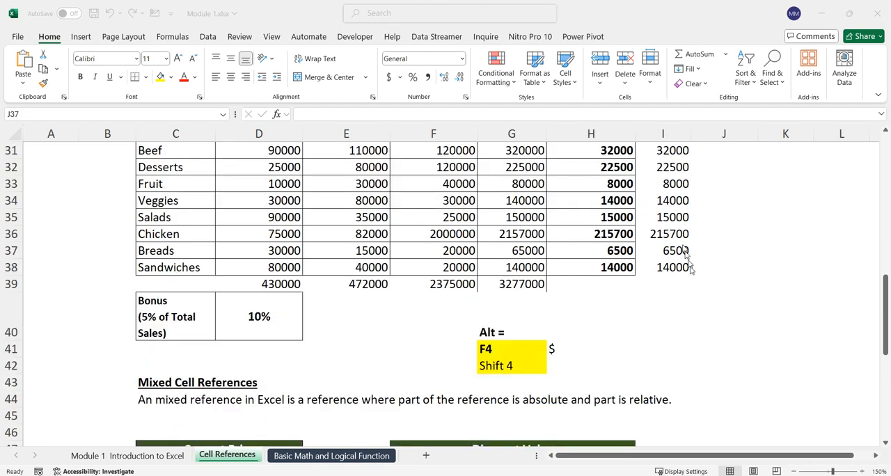
scroll(700, 298, down, 3)
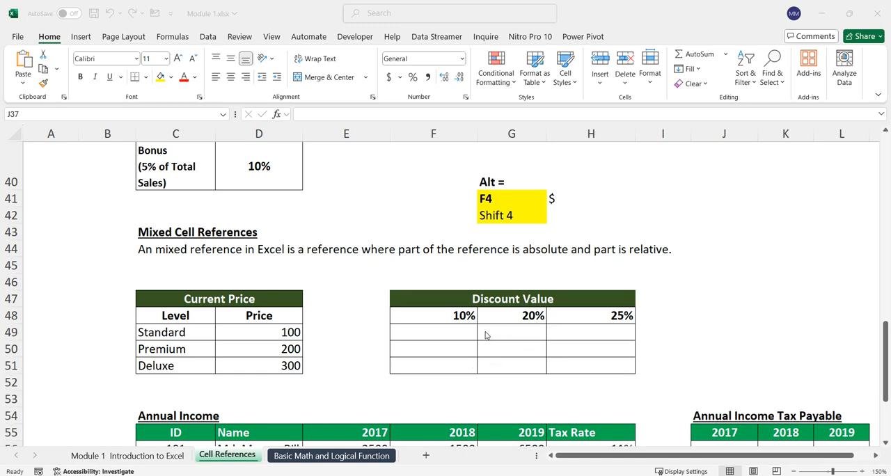
scroll(487, 334, up, 11)
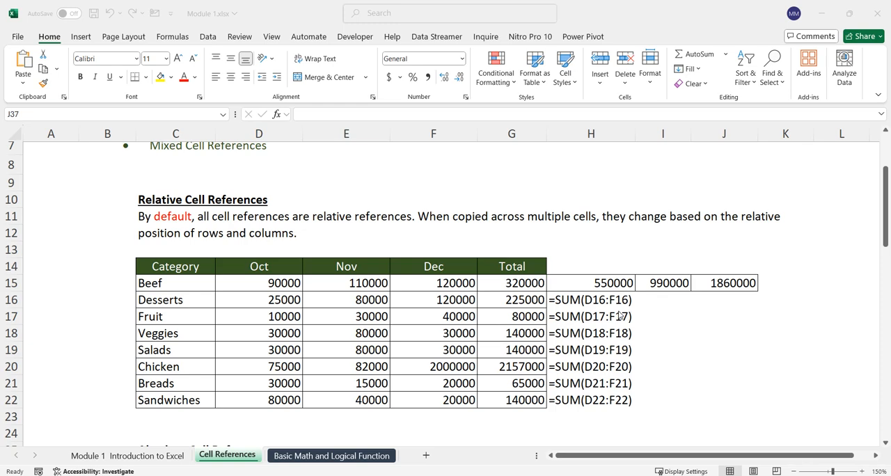
scroll(619, 317, down, 4)
scroll(616, 317, down, 2)
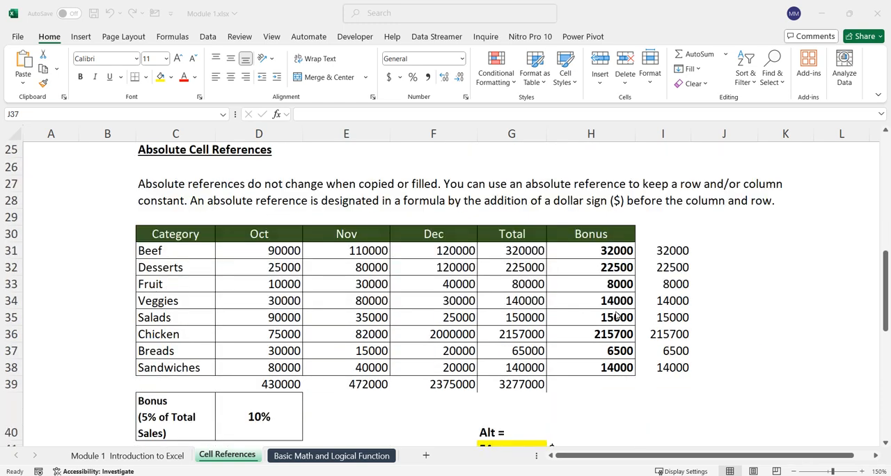
scroll(616, 317, down, 1)
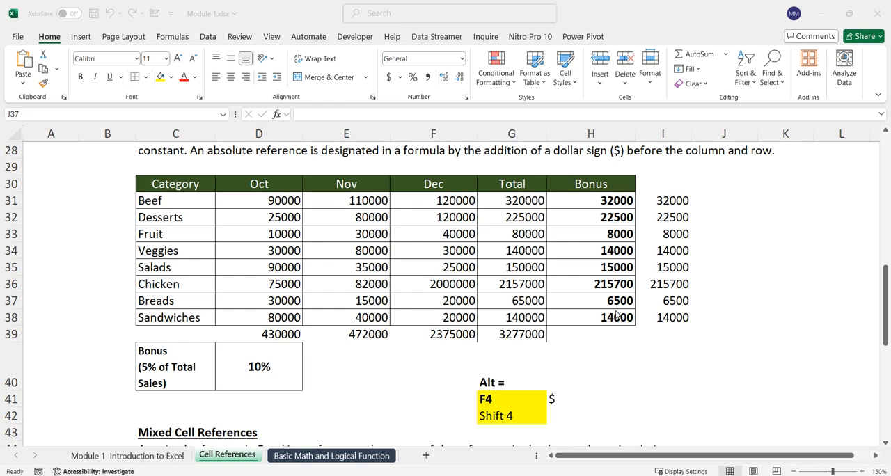
scroll(616, 315, down, 4)
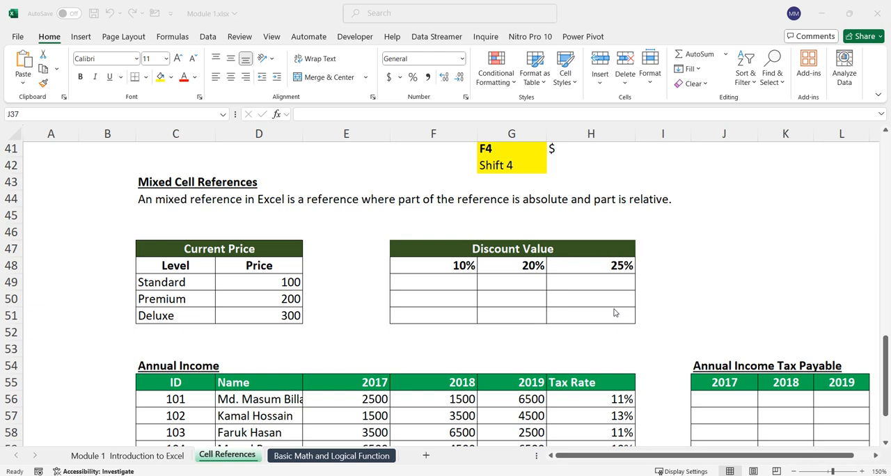
scroll(417, 323, up, 1)
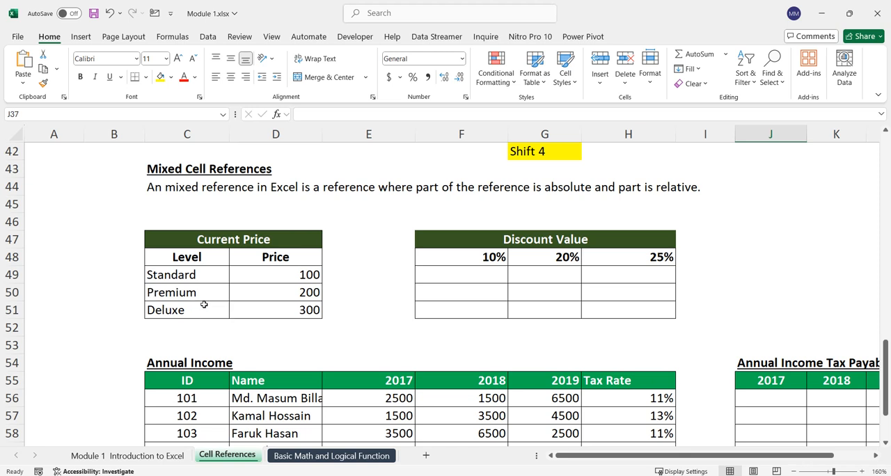
Step: Examine the levels and prices in the Current Price table and the discount rates in F48 to H48
click(205, 277)
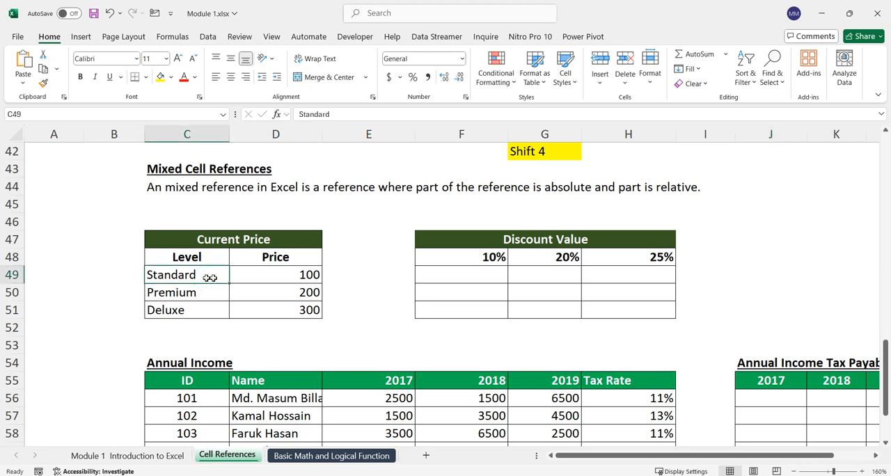
click(288, 274)
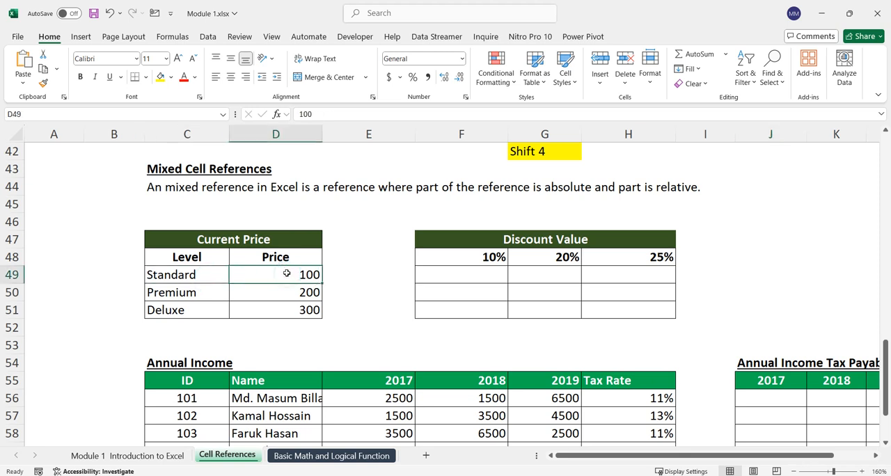
click(208, 293)
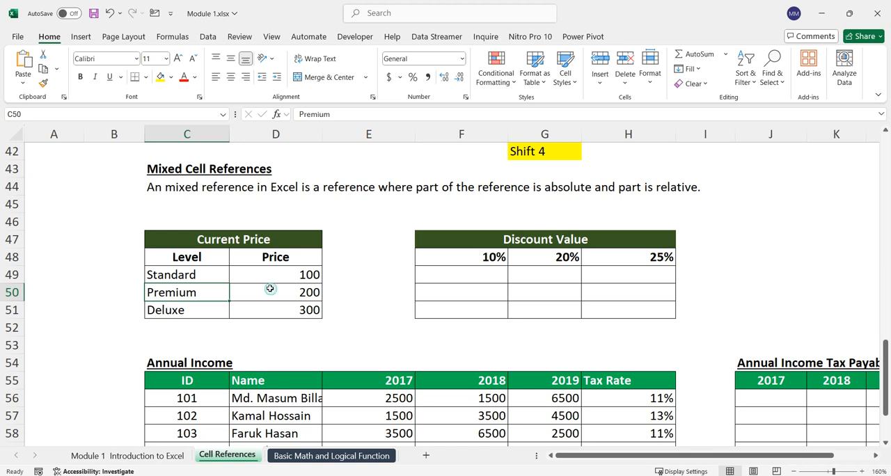
click(181, 309)
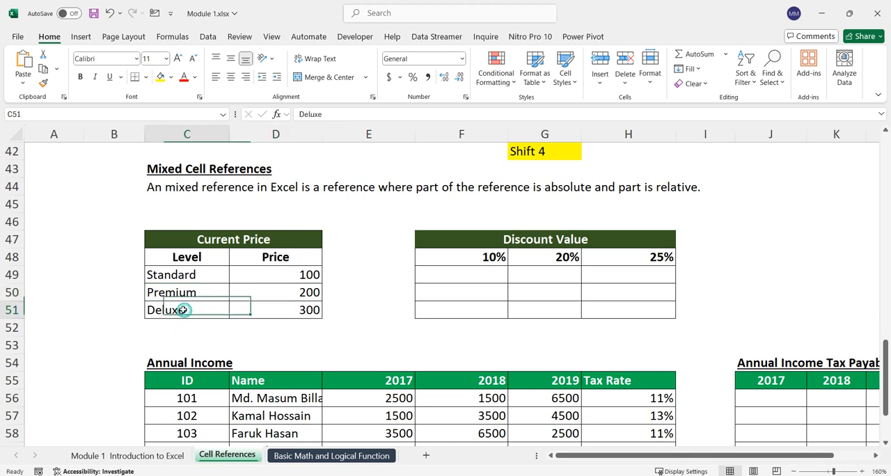
click(272, 307)
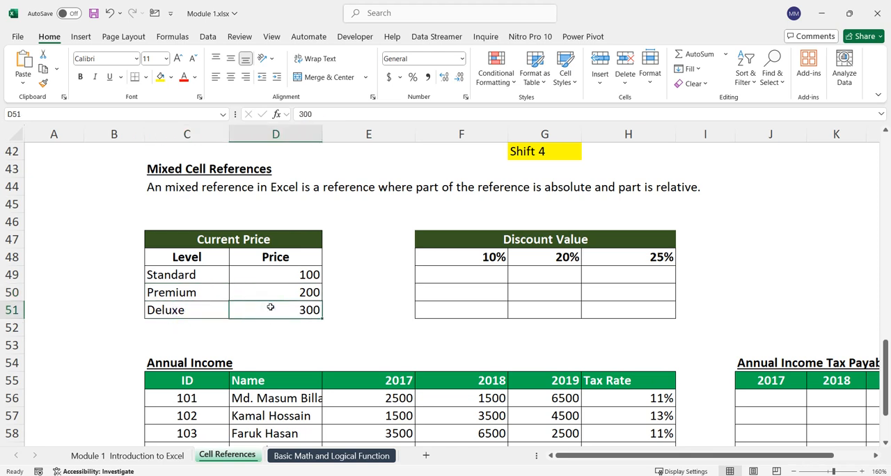
click(475, 254)
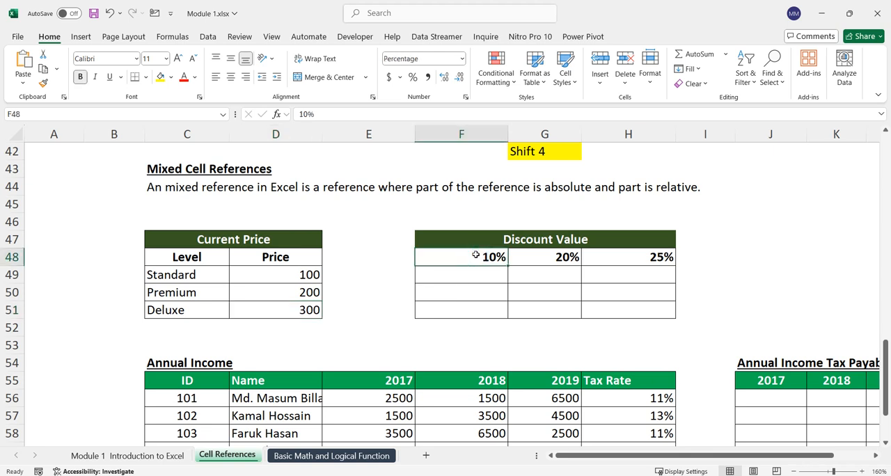
click(534, 255)
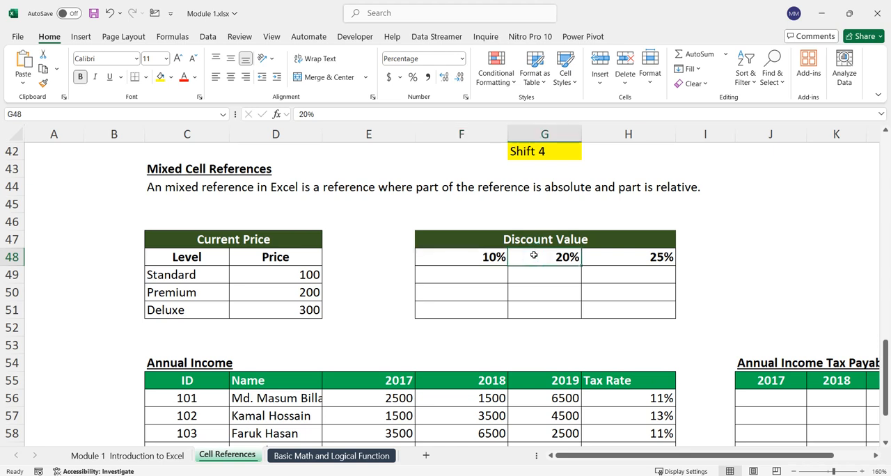
click(609, 258)
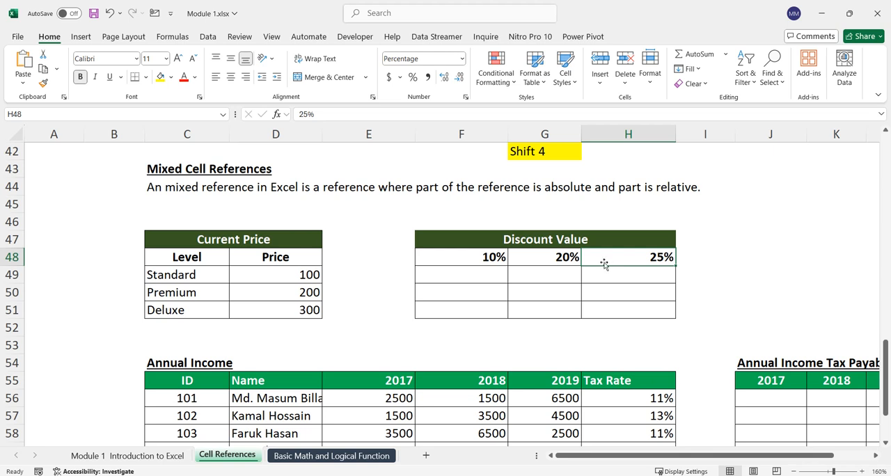
Step: Calculate the Standard level's 10% discount in F49 with the relative formula =D49*F48
click(438, 271)
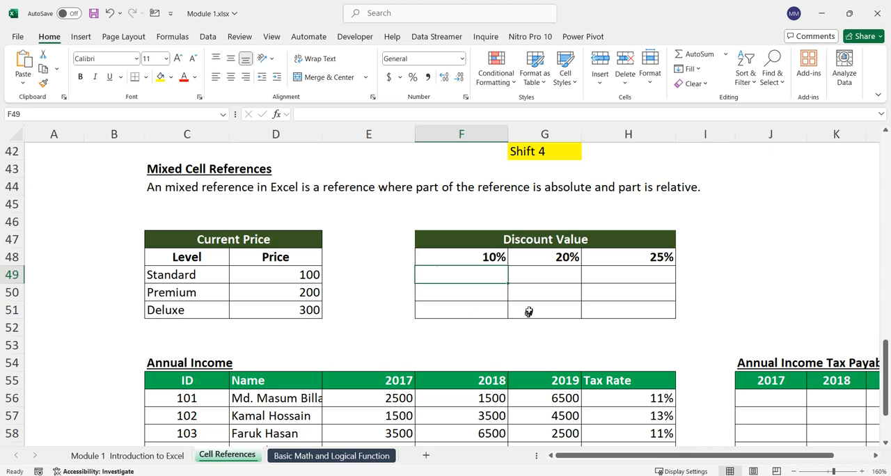
text(=)
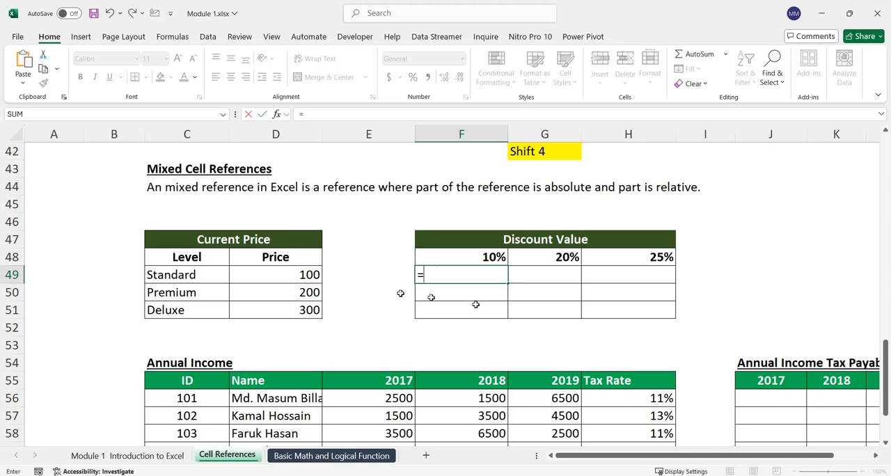
click(310, 275)
text(*)
click(438, 257)
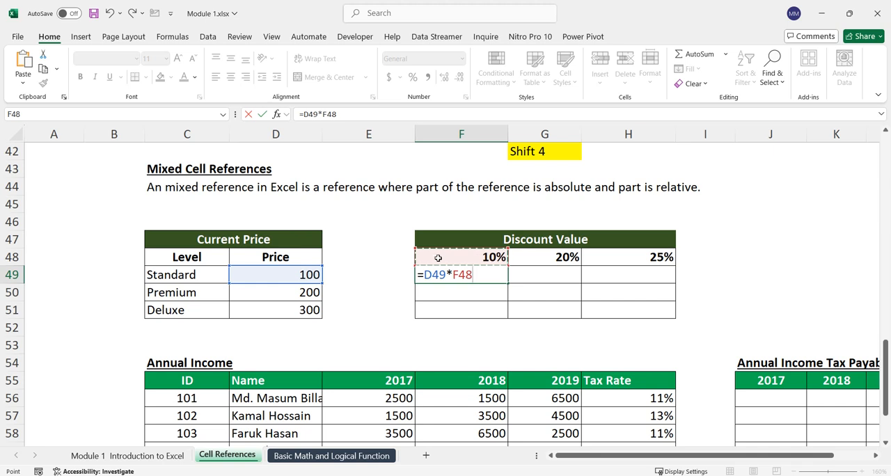
key(Return)
click(451, 274)
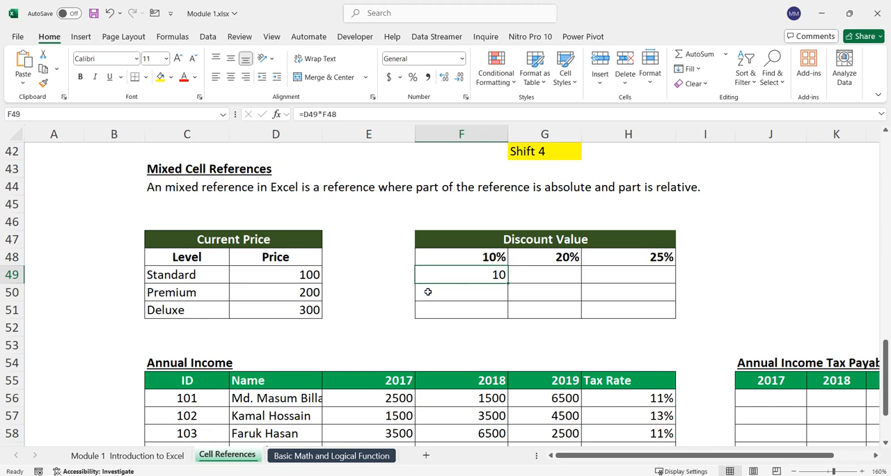
Step: Fill the F49 formula across and down the Discount Value table through H51
scroll(427, 291, up, 1)
scroll(426, 291, up, 1)
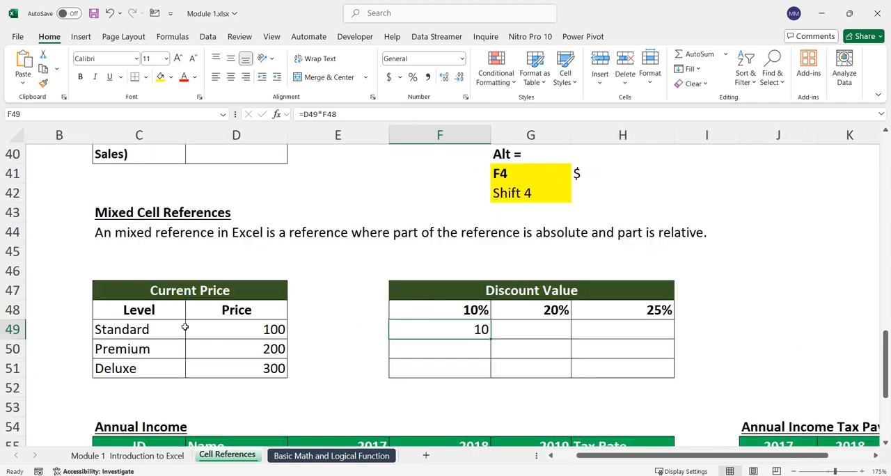
click(165, 330)
click(424, 331)
drag(490, 337, 736, 363)
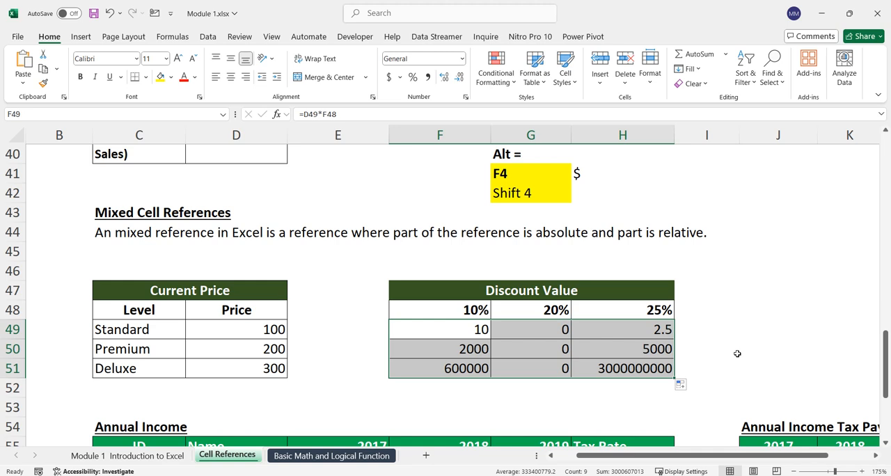
Step: Inspect the references in the H51 formula, marking the Deluxe price and 25% rate it needs on screen, and clear the marks
double_click(604, 370)
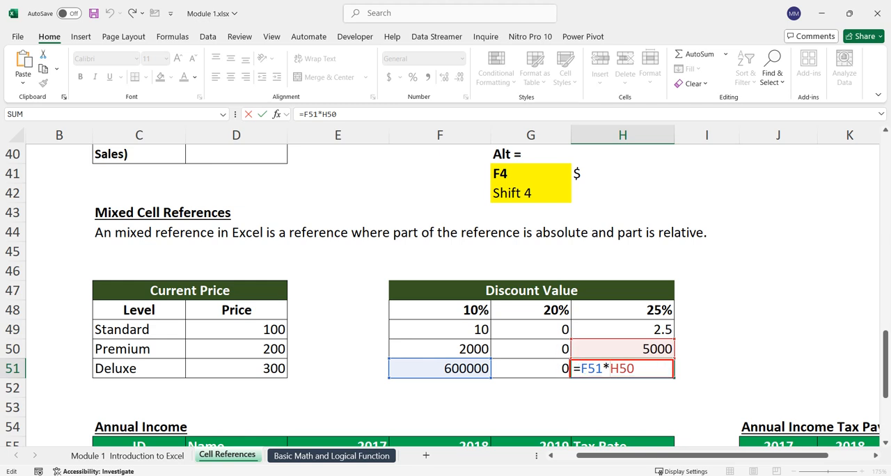
drag(624, 312, 681, 265)
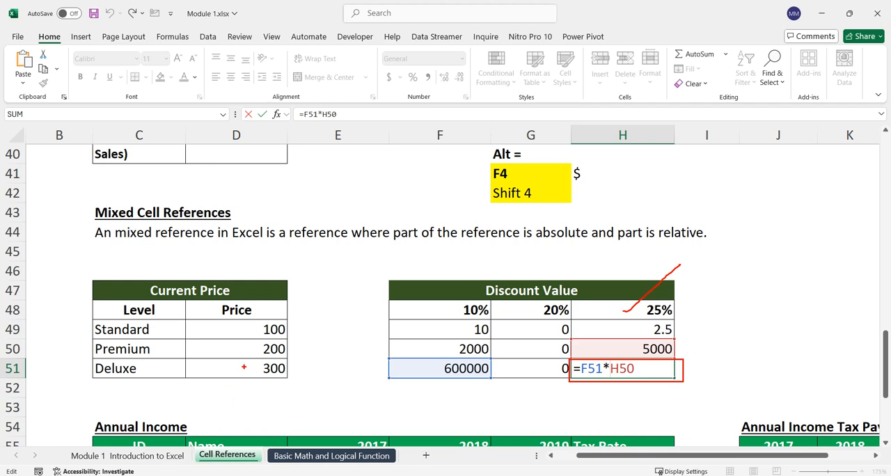
drag(256, 358, 299, 381)
drag(618, 296, 687, 320)
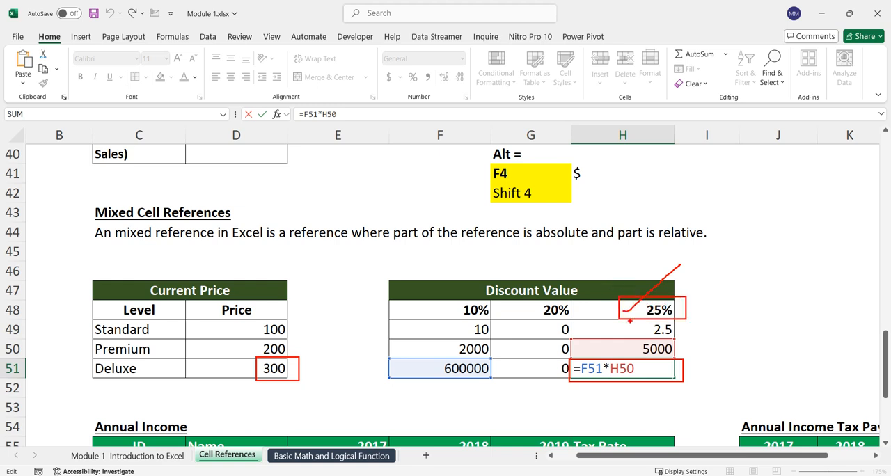
mouse_move(629, 321)
mouse_down()
mouse_move(607, 347)
mouse_move(632, 339)
mouse_up()
drag(301, 373, 547, 362)
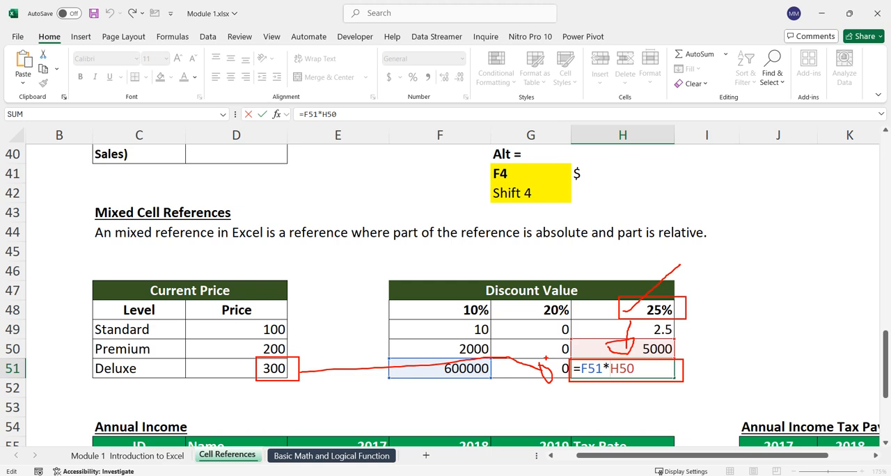
key(Escape)
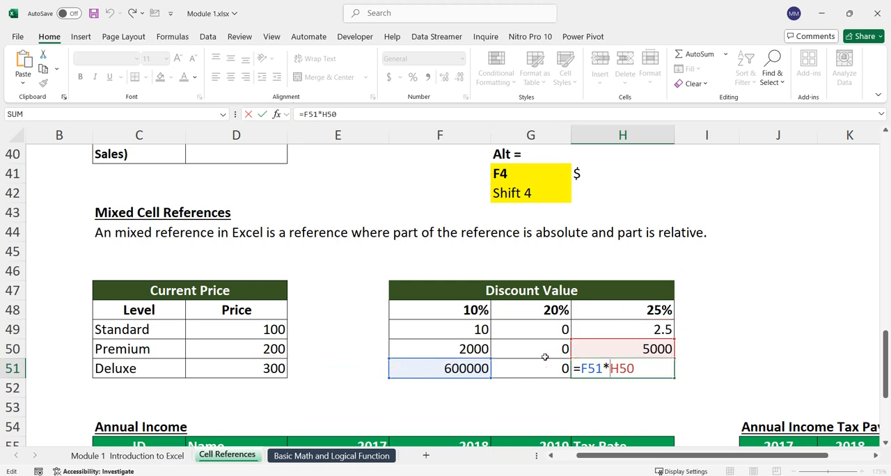
Step: Make both references in the F49 formula absolute, so that it reads =$D$49*$F$48
key(Return)
double_click(479, 329)
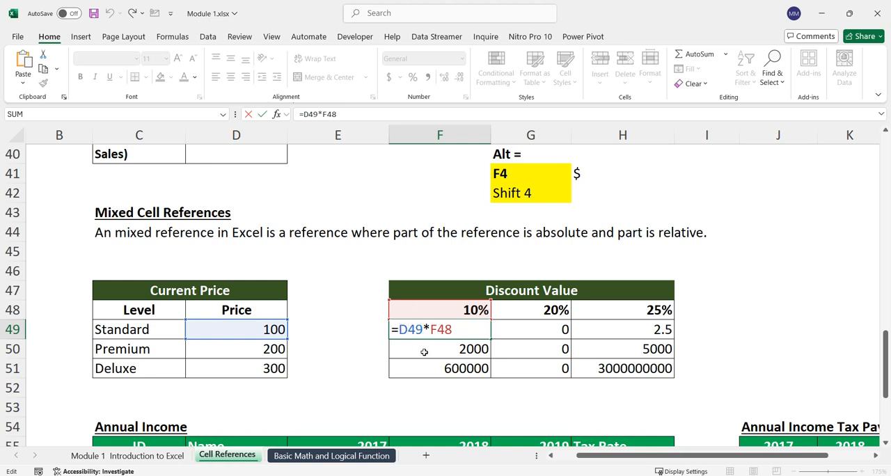
key(F4)
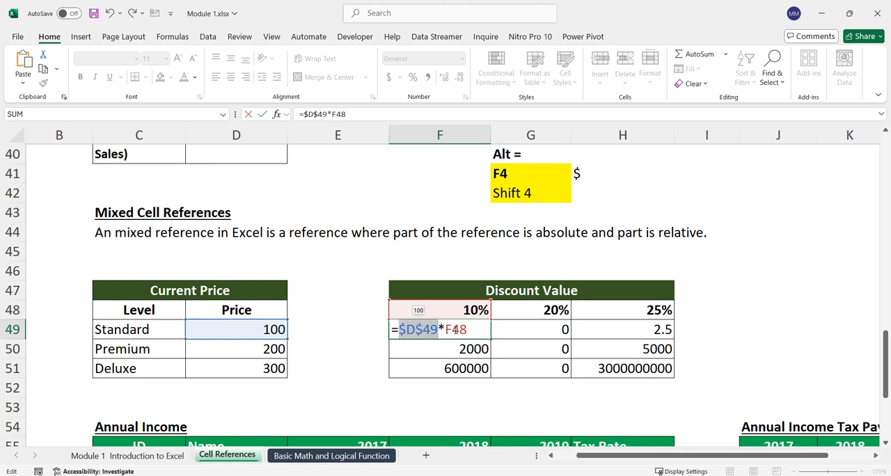
key(Right)
key(Right)
key(Right)
key(F4)
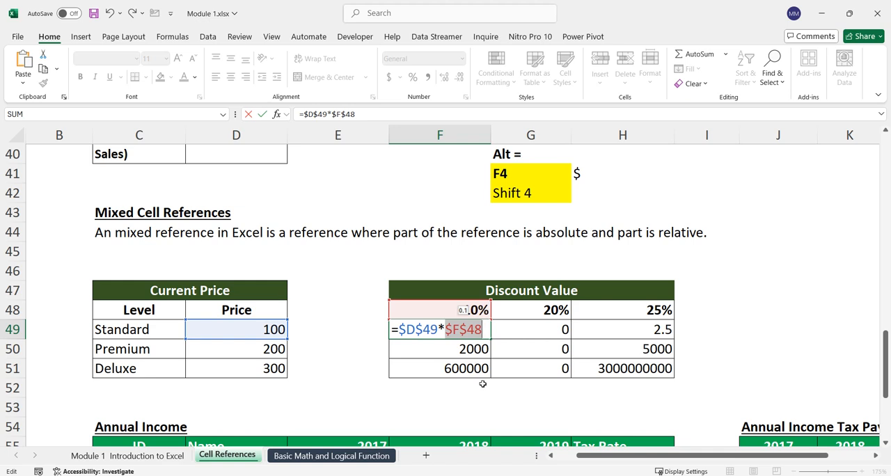
key(Return)
Step: Fill the absolute F49 formula across and down through H51 and check the references in the H51 formula
click(479, 334)
drag(491, 339, 675, 376)
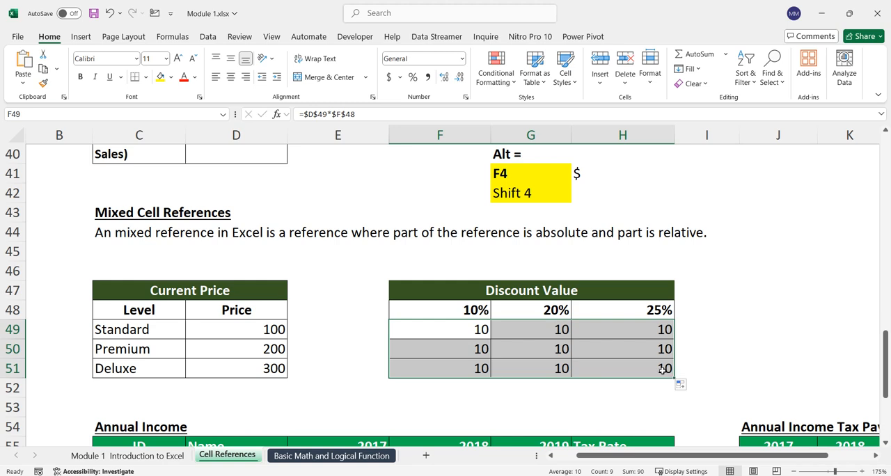
double_click(663, 368)
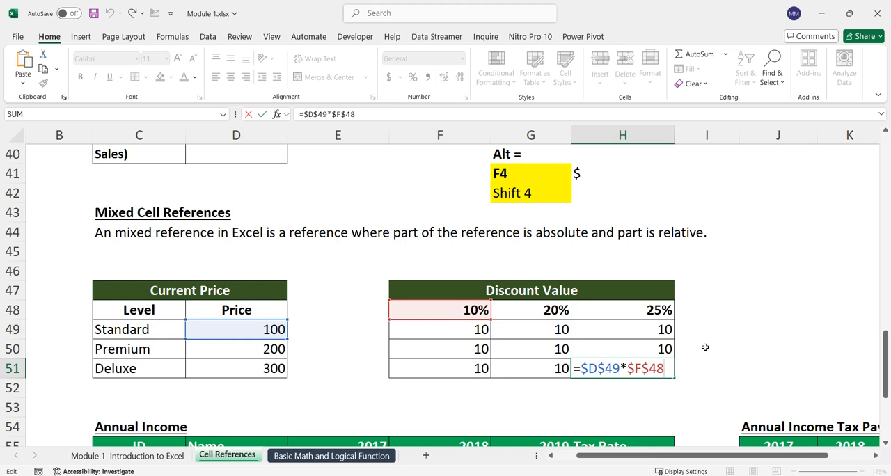
key(Return)
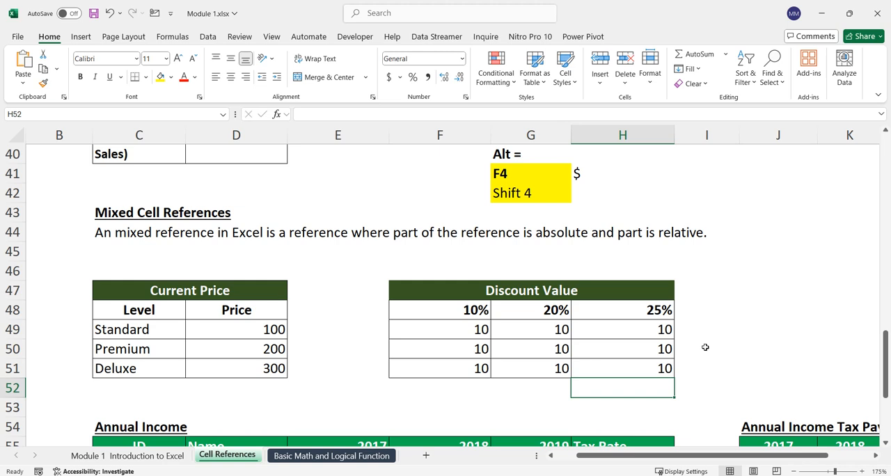
Step: Clear all formulas from the Discount Value cells F49 to H51
drag(480, 330, 654, 361)
key(Delete)
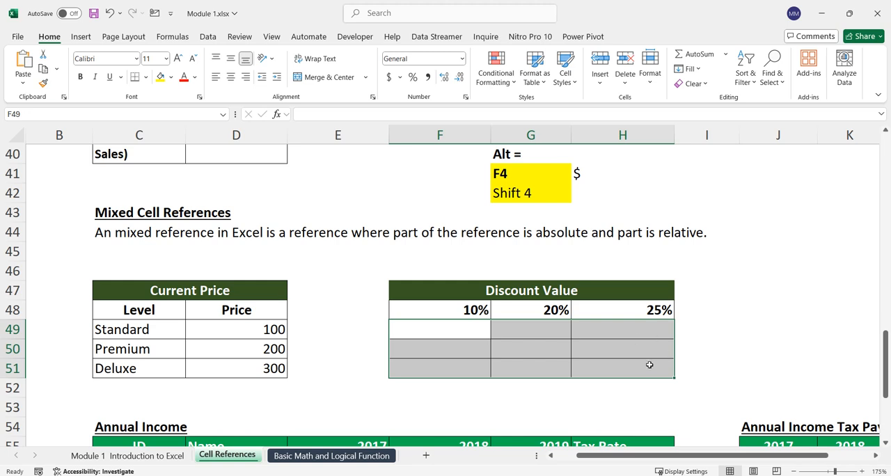
click(648, 364)
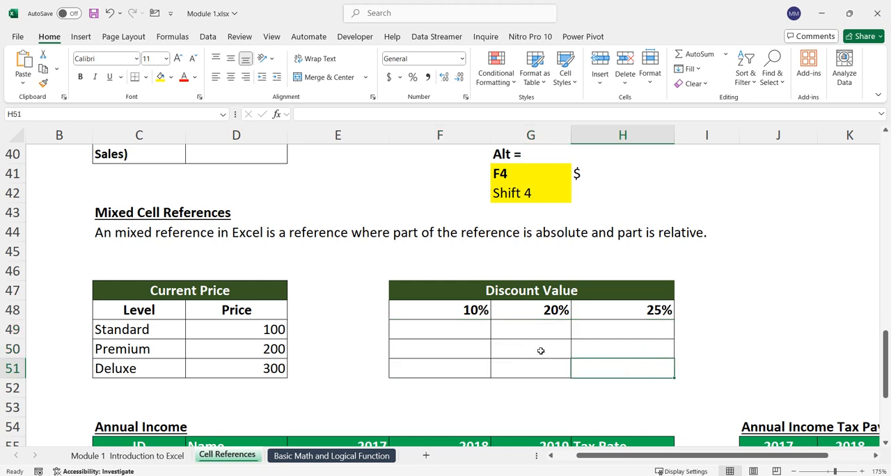
Step: Examine which prices in column D and which discount rates in row 48 the Discount Value cells need
click(501, 348)
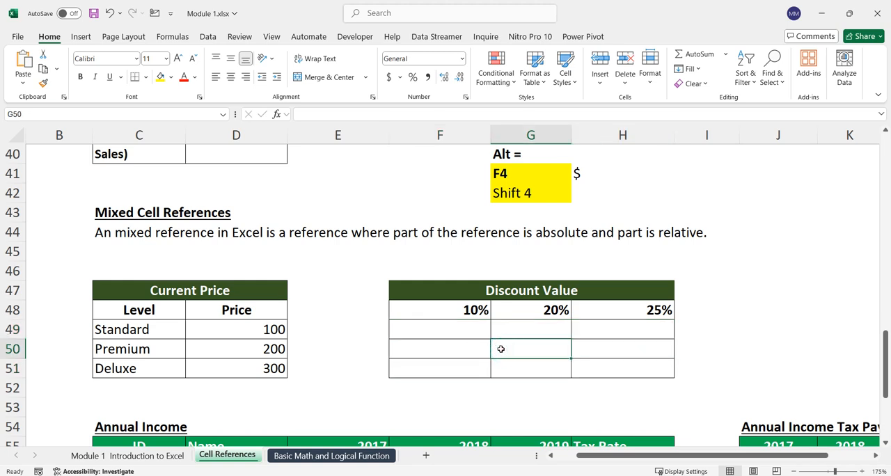
click(529, 303)
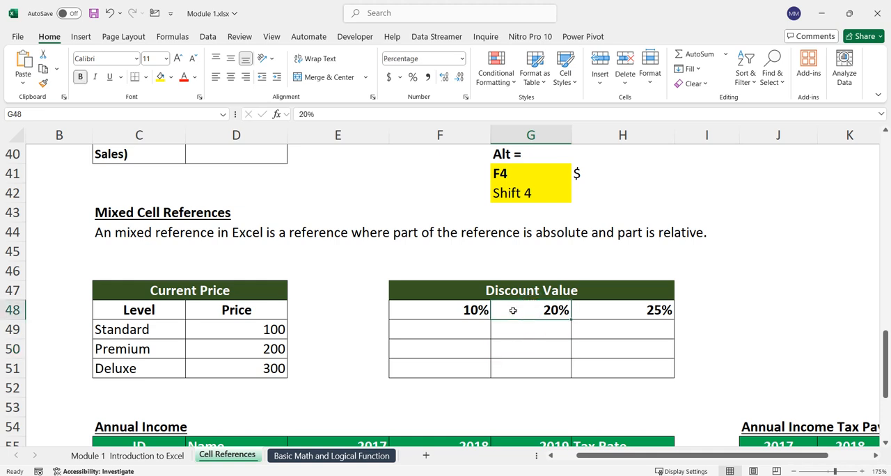
drag(259, 332, 261, 353)
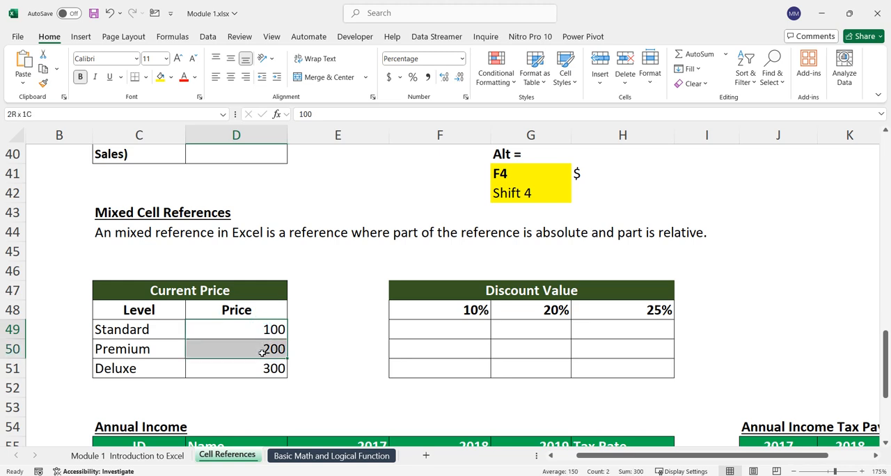
click(470, 368)
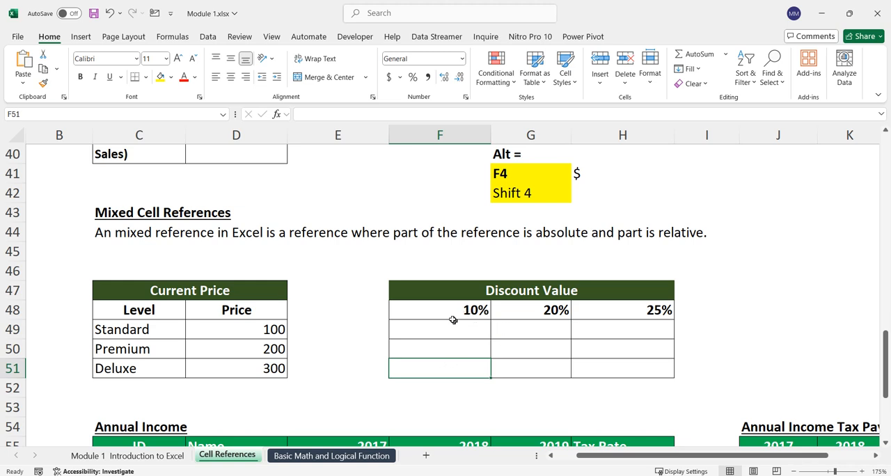
click(607, 365)
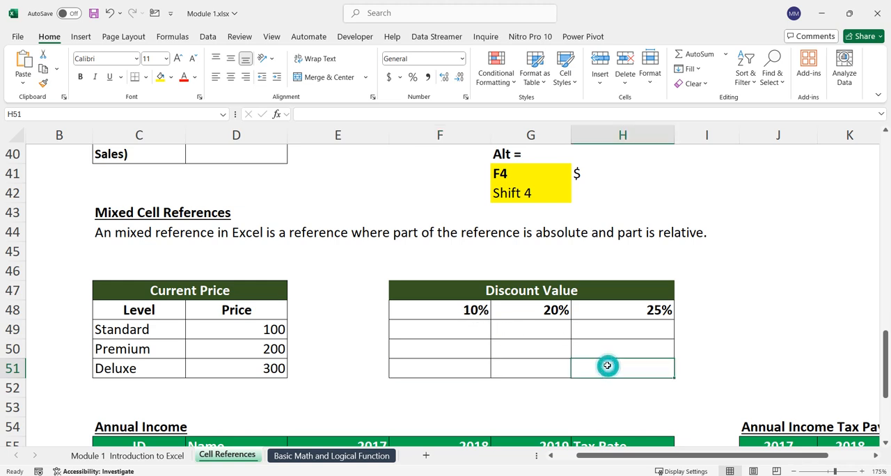
click(622, 314)
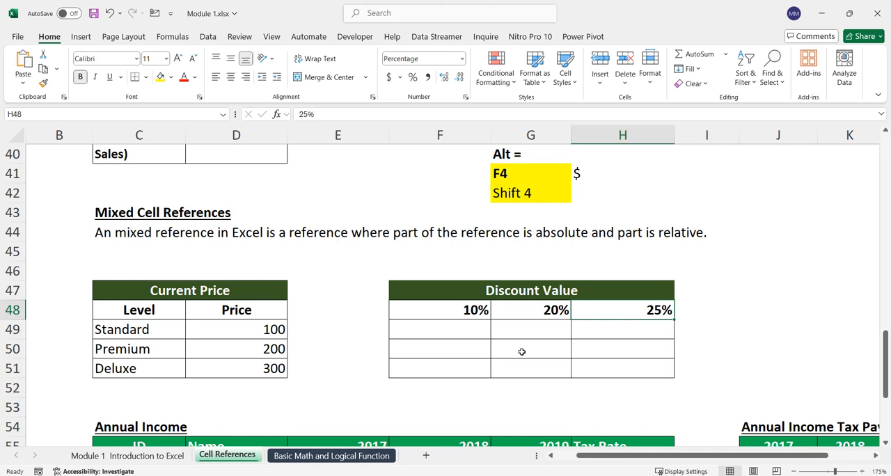
Step: Enter =D49*F48 in F49 to multiply the Standard price by the 10% rate, keeping the formula open for editing
click(434, 331)
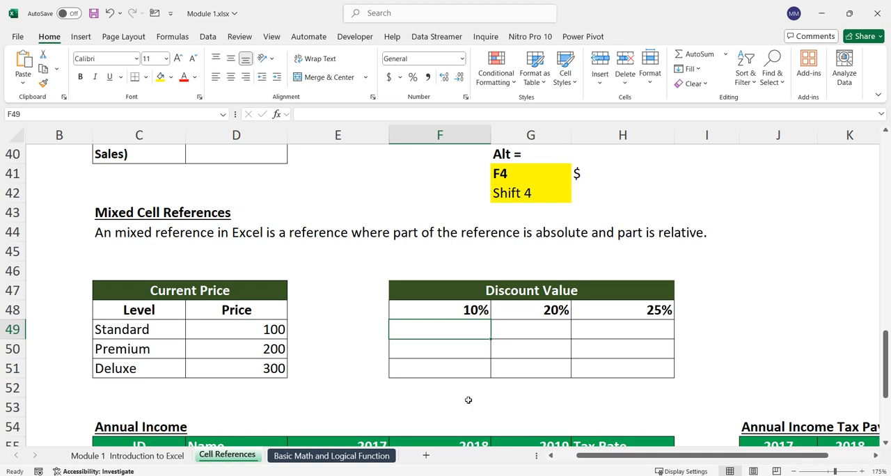
text(=)
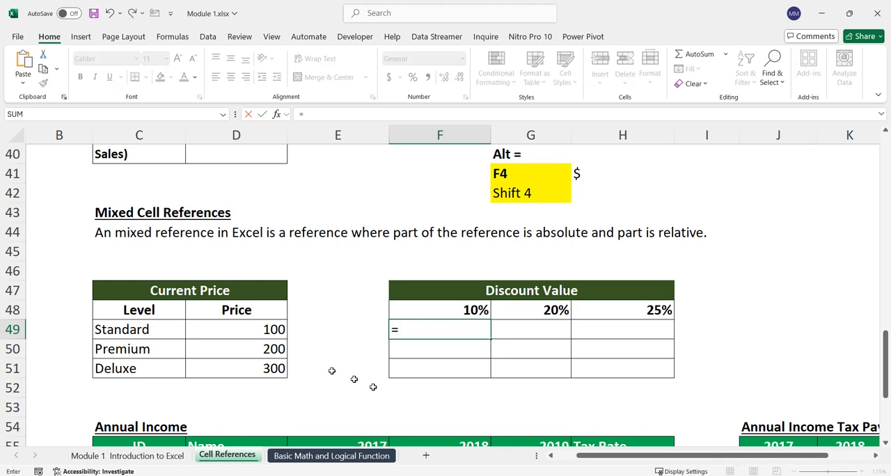
click(273, 330)
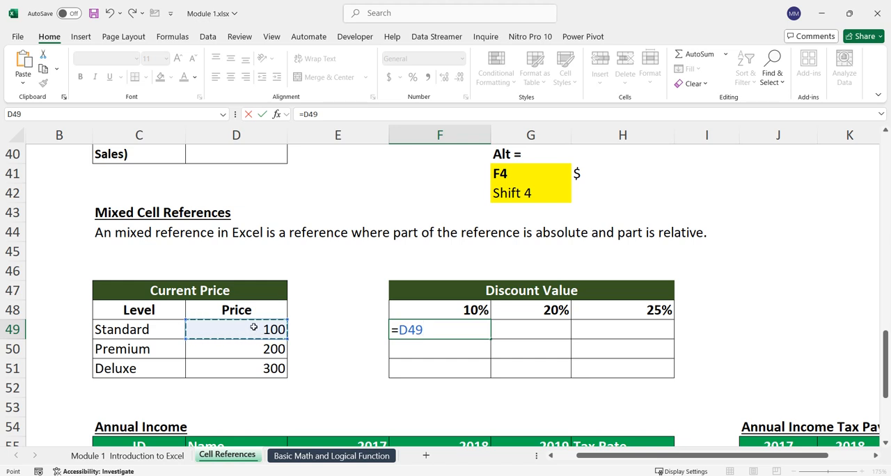
text(*)
click(461, 313)
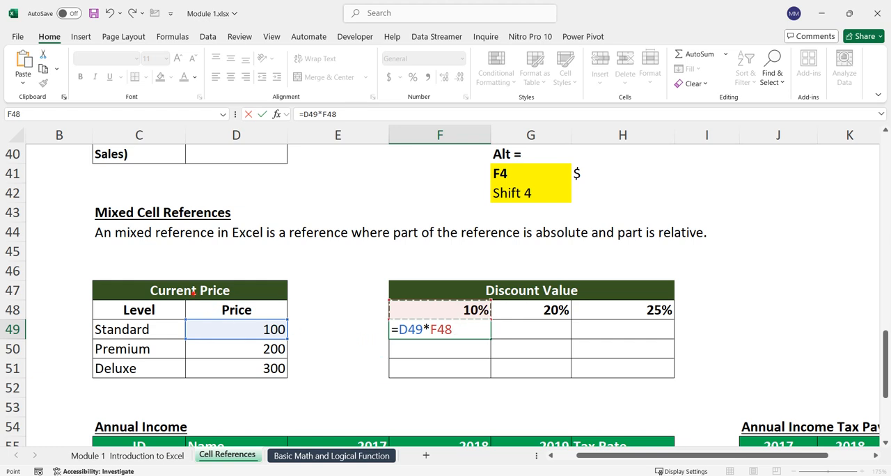
Step: Mark on screen column D, rows 49 to 51 and the D49 reference, noting a dollar sign before its column letter
mouse_move(183, 114)
mouse_down()
mouse_move(239, 213)
mouse_move(289, 365)
mouse_move(288, 397)
mouse_up()
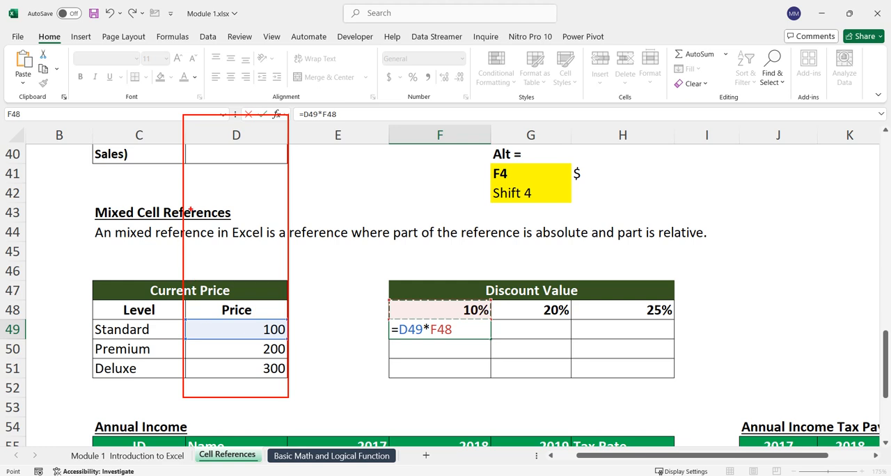
mouse_move(214, 158)
mouse_down()
mouse_move(228, 168)
mouse_move(268, 118)
mouse_up()
drag(81, 329, 123, 295)
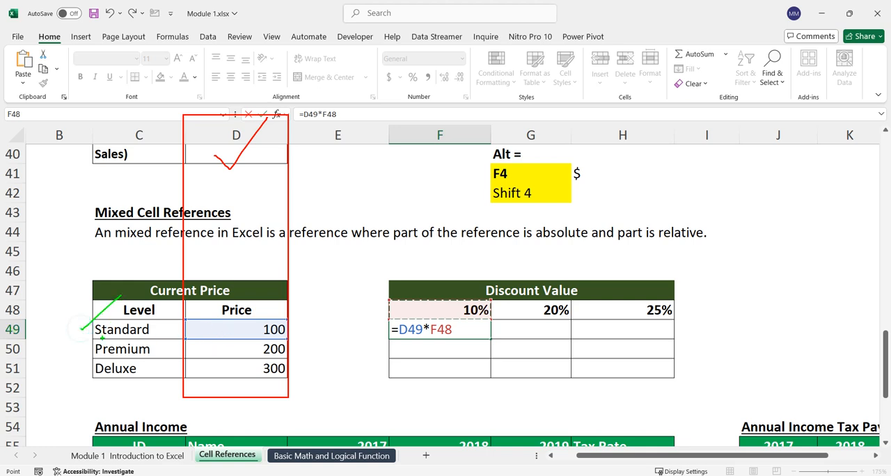
drag(84, 353, 123, 325)
drag(82, 376, 112, 353)
drag(1, 321, 50, 346)
drag(130, 363, 293, 380)
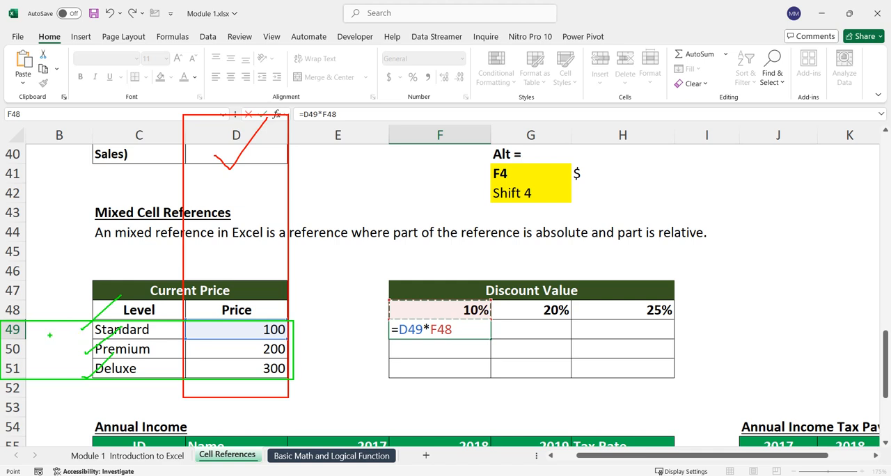
mouse_move(14, 333)
mouse_down()
mouse_move(21, 339)
mouse_move(51, 314)
mouse_up()
drag(23, 351, 66, 344)
drag(24, 369, 62, 354)
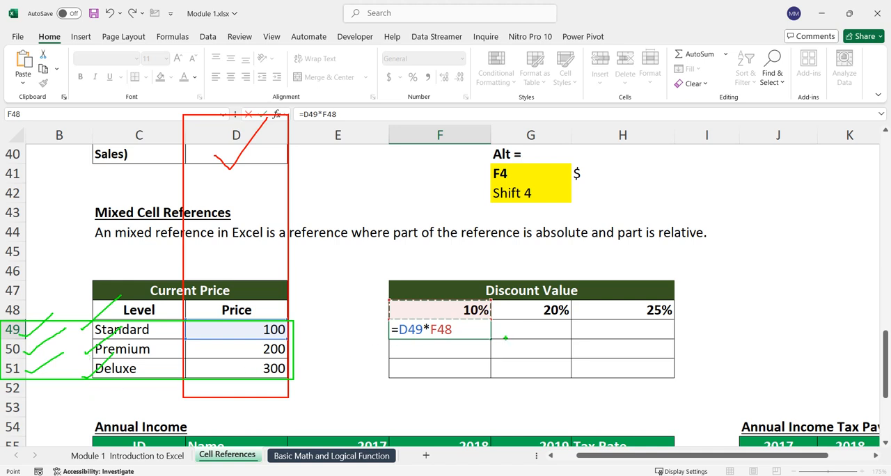
mouse_move(298, 329)
mouse_down()
mouse_move(318, 333)
mouse_move(301, 344)
mouse_move(320, 355)
mouse_move(295, 371)
mouse_move(300, 395)
mouse_up()
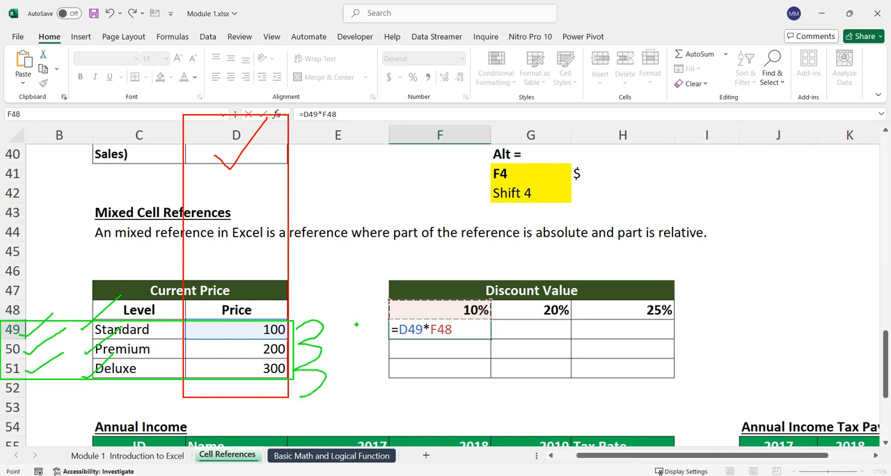
mouse_move(393, 317)
mouse_down()
mouse_move(412, 314)
mouse_move(422, 341)
mouse_move(431, 320)
mouse_move(401, 319)
mouse_move(380, 298)
mouse_move(326, 208)
mouse_move(291, 178)
mouse_move(292, 186)
mouse_move(303, 172)
mouse_move(295, 192)
mouse_up()
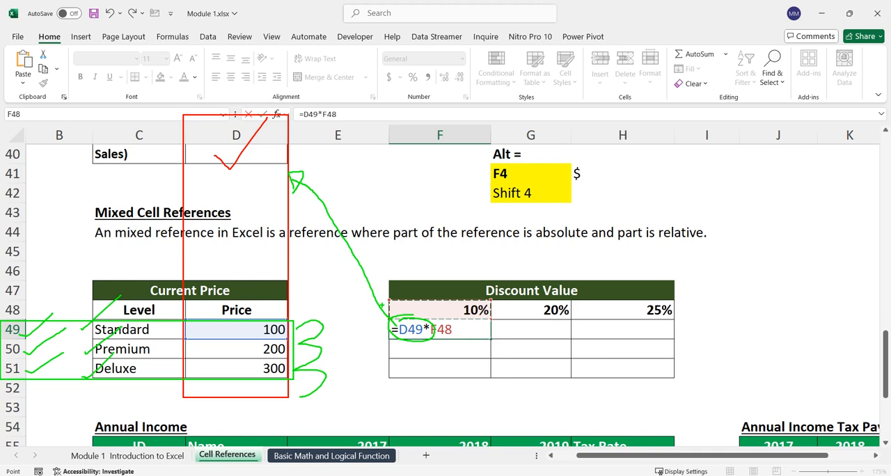
drag(392, 325, 387, 360)
Step: Mark on screen the F48 reference, row 48 and columns F to H of the discount rates, and clear all marks
mouse_move(434, 332)
mouse_down()
mouse_move(458, 341)
mouse_move(452, 321)
mouse_up()
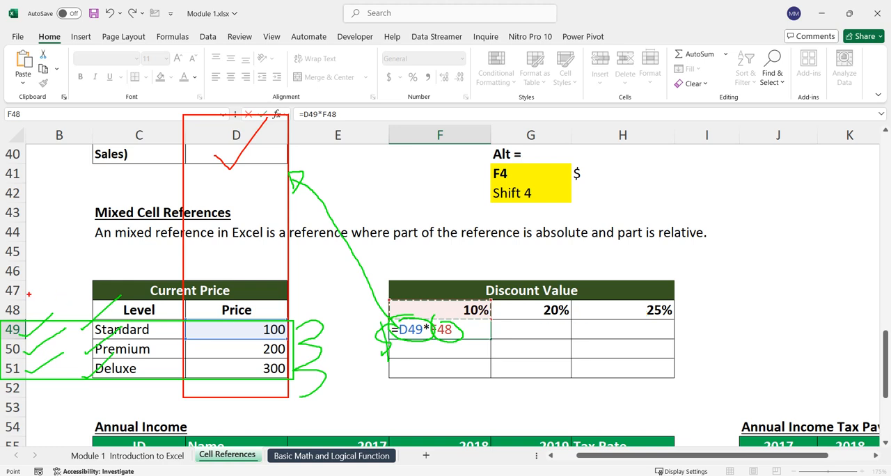
mouse_move(7, 299)
mouse_down()
mouse_move(199, 316)
mouse_move(829, 321)
mouse_up()
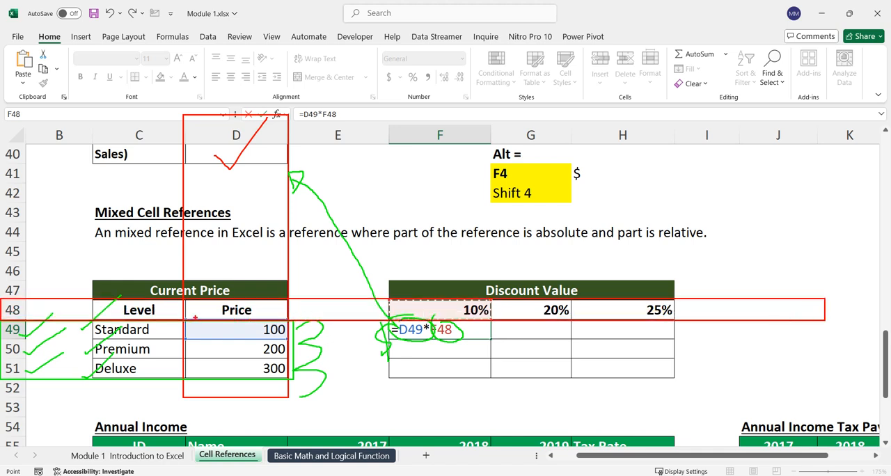
drag(21, 308, 45, 297)
drag(439, 145, 487, 100)
drag(520, 151, 567, 107)
mouse_move(606, 143)
mouse_down()
mouse_move(615, 150)
mouse_move(646, 120)
mouse_up()
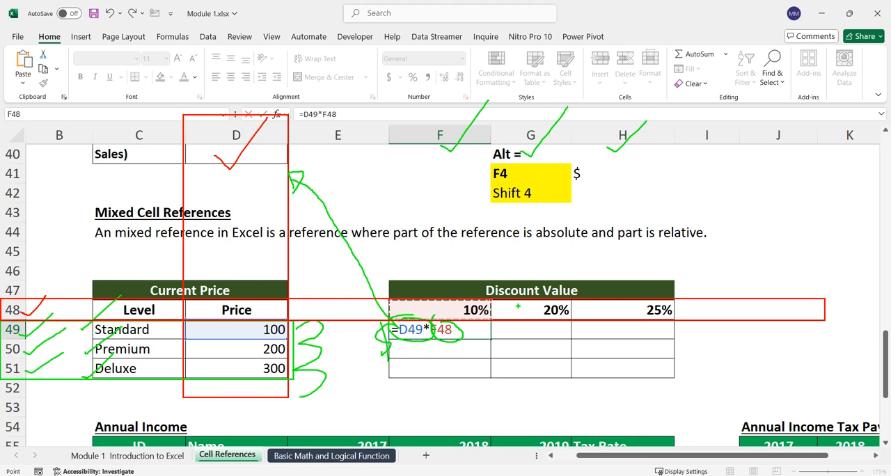
drag(437, 292, 519, 241)
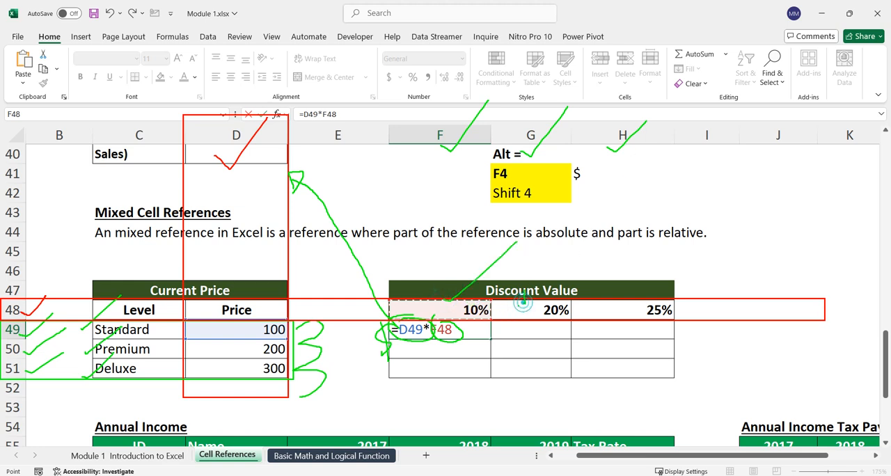
drag(600, 307, 754, 219)
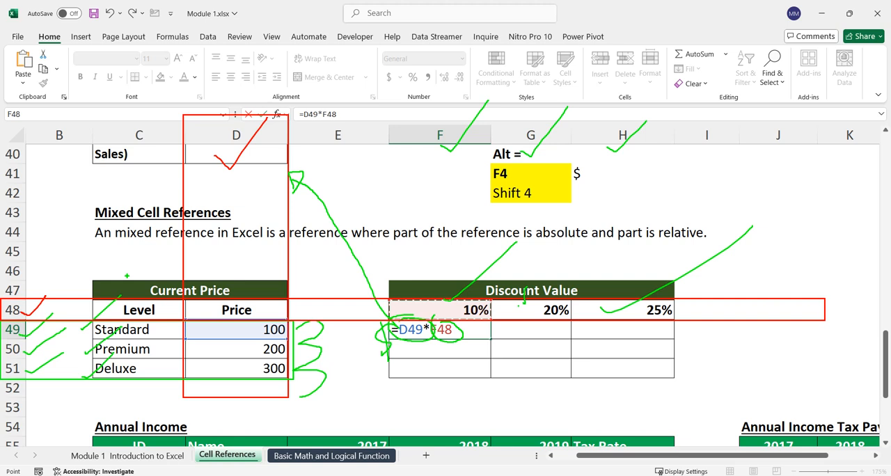
drag(751, 310, 812, 258)
mouse_move(437, 373)
mouse_down()
mouse_move(437, 337)
mouse_move(450, 358)
mouse_up()
mouse_move(442, 388)
mouse_down()
mouse_move(446, 417)
mouse_move(462, 420)
mouse_up()
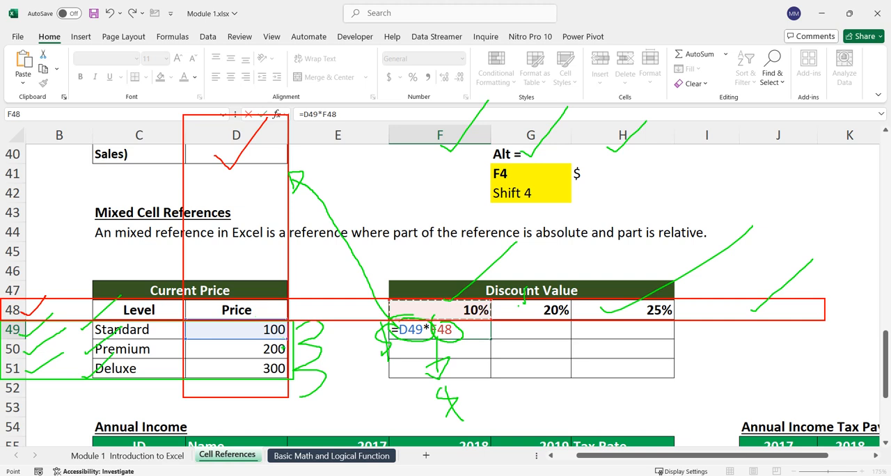
key(Escape)
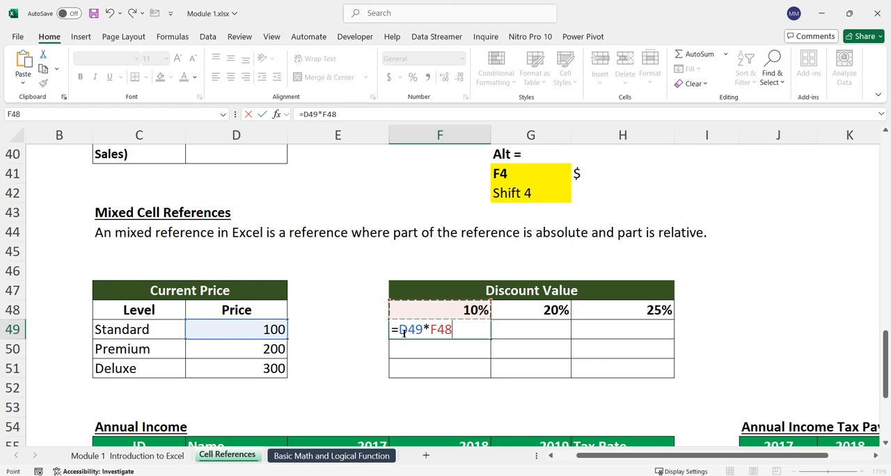
Step: Lock column D of the price reference and row 48 of the rate reference, making the F49 formula =$D49*F$48
click(401, 324)
text($)
click(445, 329)
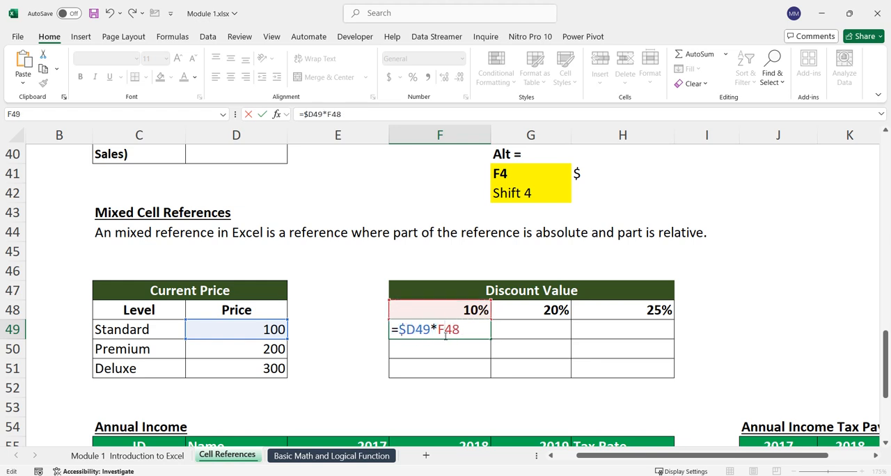
text($)
key(Return)
Step: Fill the mixed-reference formula from F49 across to H49 and down through H51
click(481, 333)
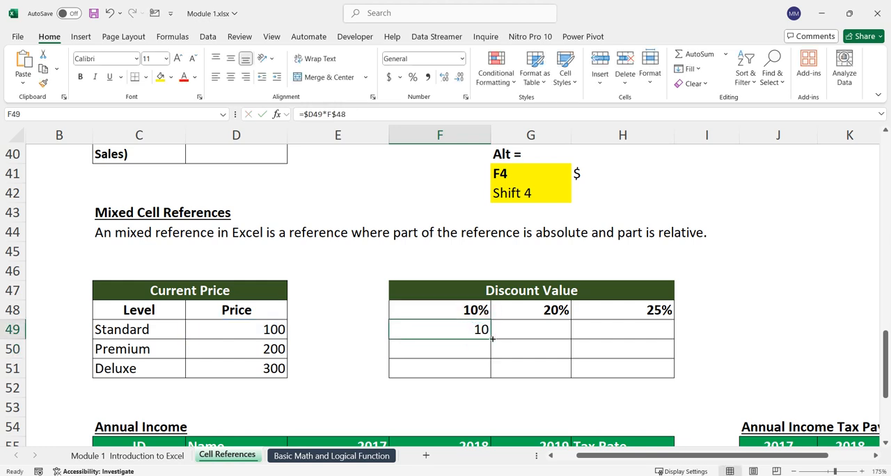
drag(490, 339, 670, 337)
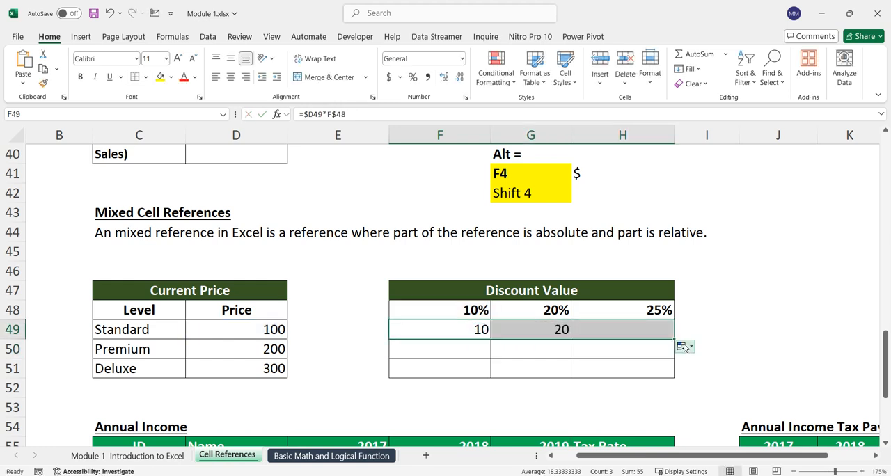
drag(673, 373, 676, 374)
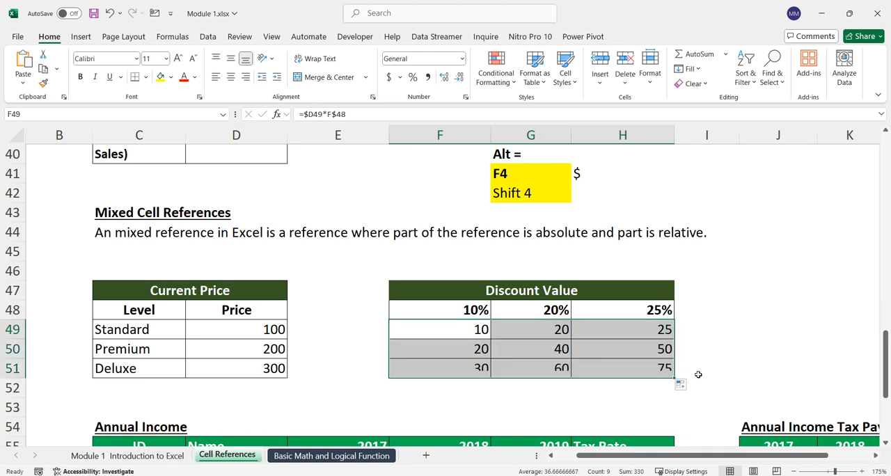
Step: Check the mixed-reference formula in H51, leave the cell, and select columns C through G one after another
double_click(642, 367)
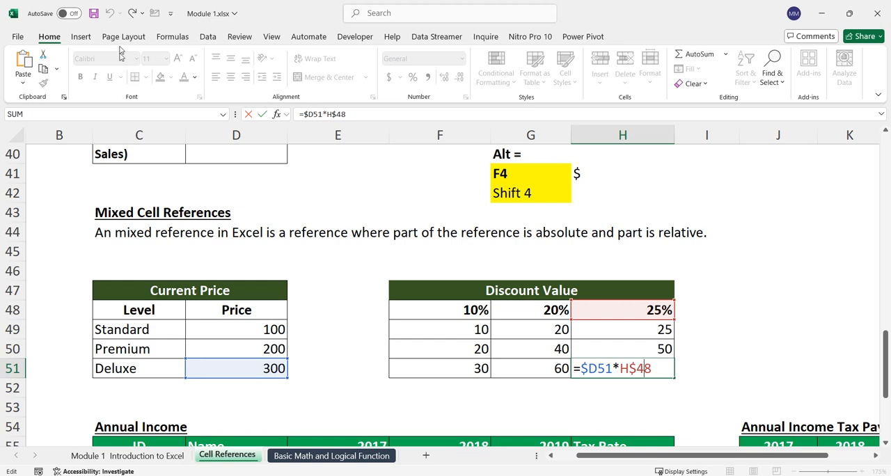
click(21, 403)
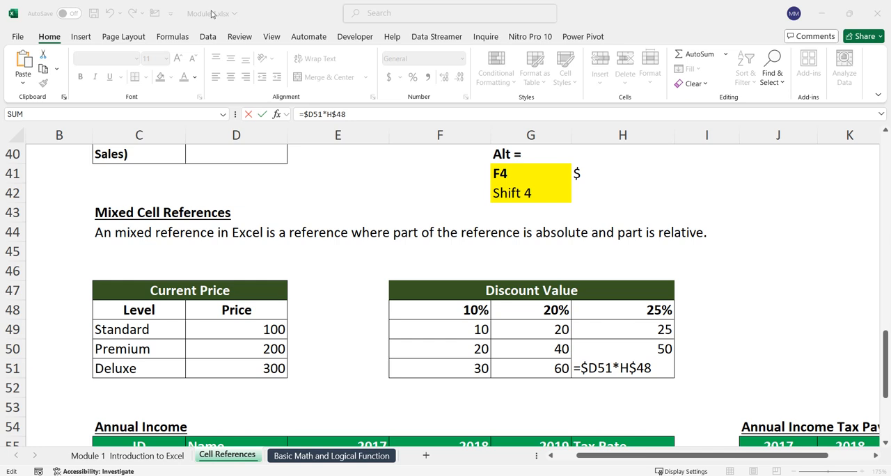
click(137, 136)
click(237, 136)
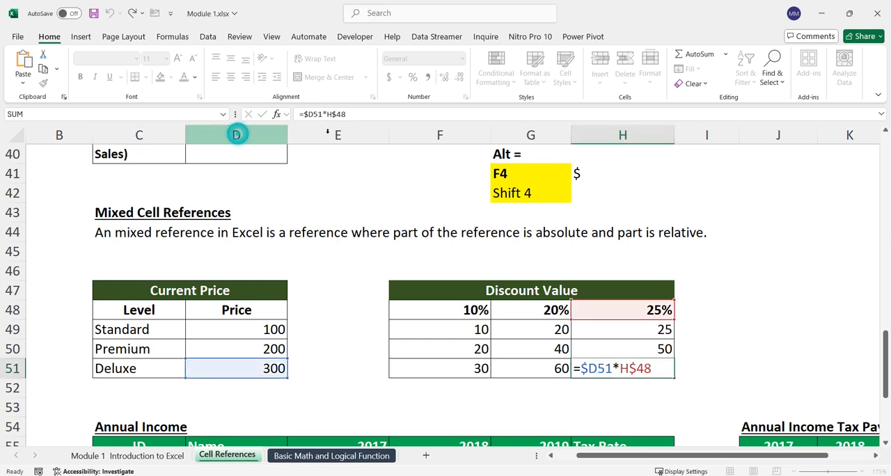
click(327, 136)
click(438, 135)
click(530, 135)
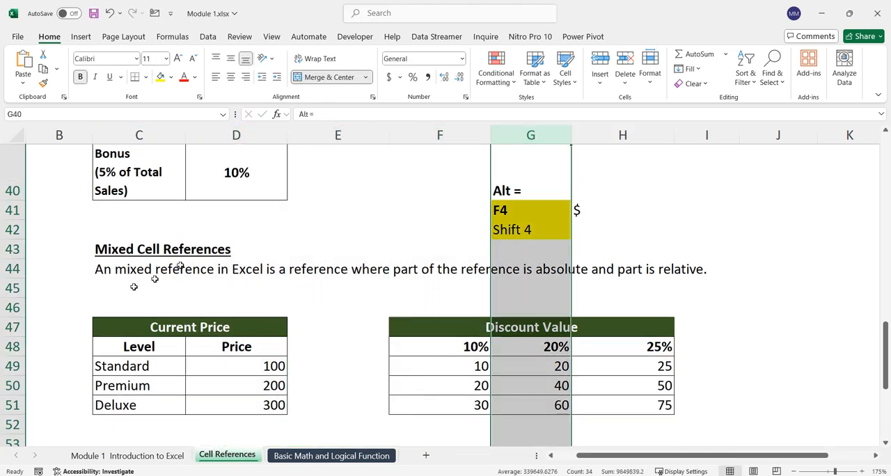
Step: Select rows 47 to 50 and column D individually to illustrate references, and review the formula in F49
click(12, 328)
click(12, 346)
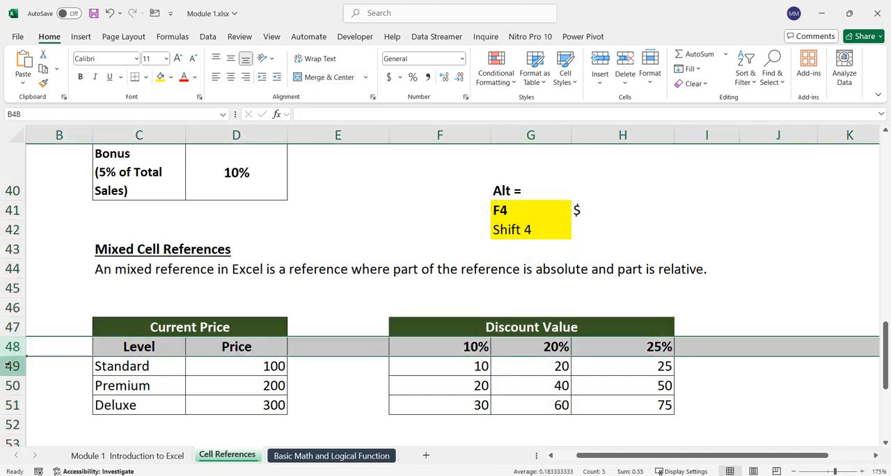
click(12, 385)
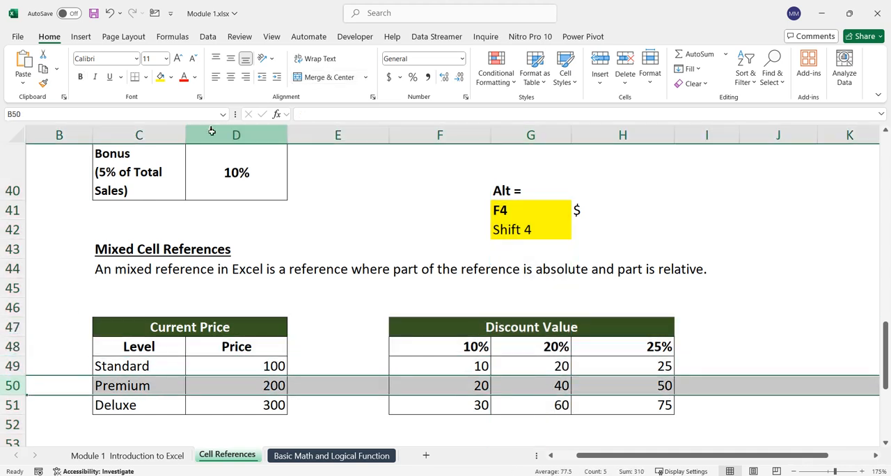
click(209, 135)
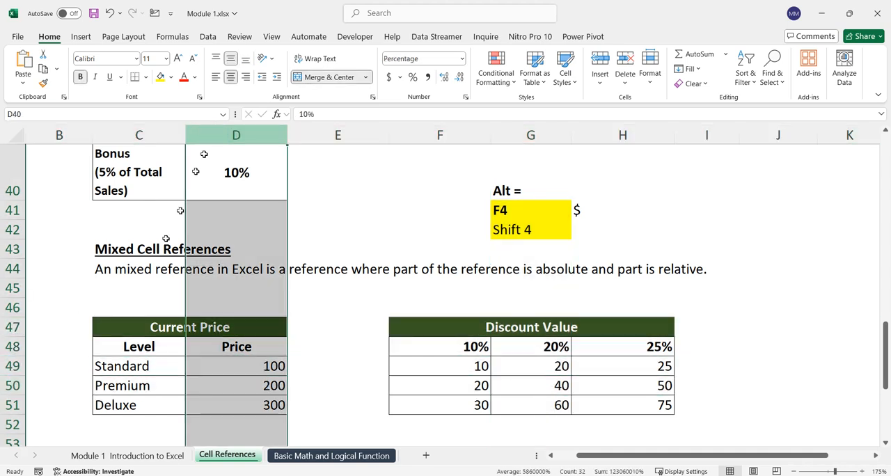
click(13, 366)
double_click(480, 365)
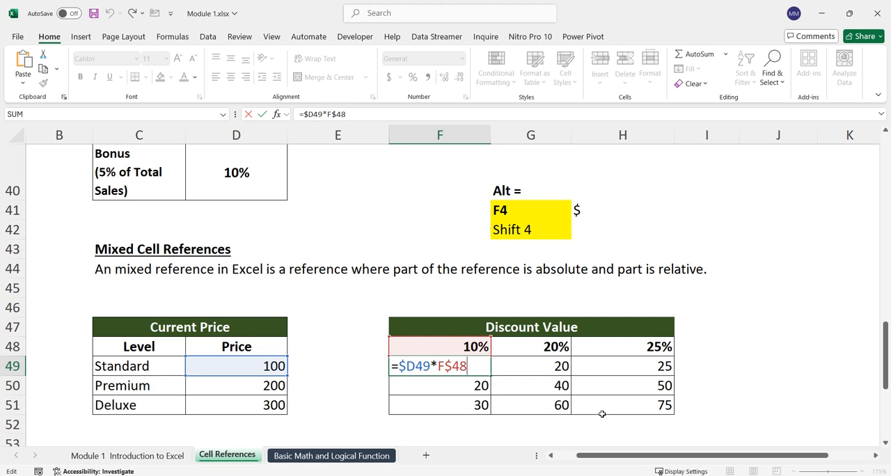
key(Return)
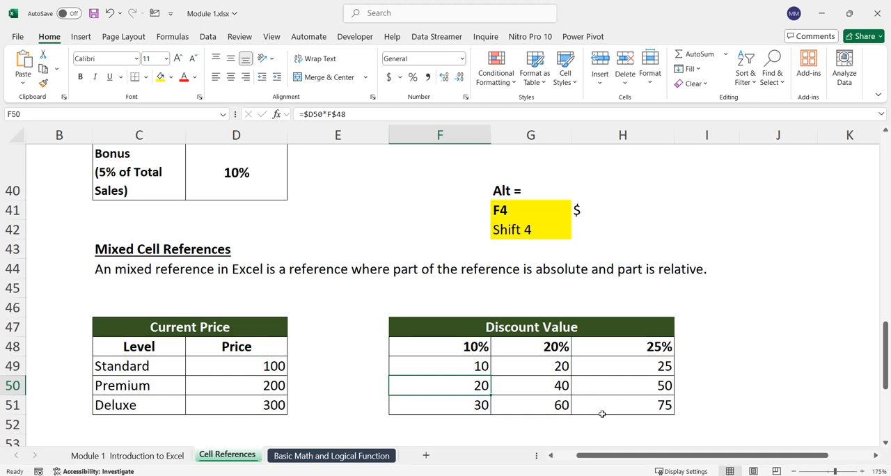
Step: Switch to the Basic Math and Logical Function sheet and look through the columns and rows of the employee table
click(344, 456)
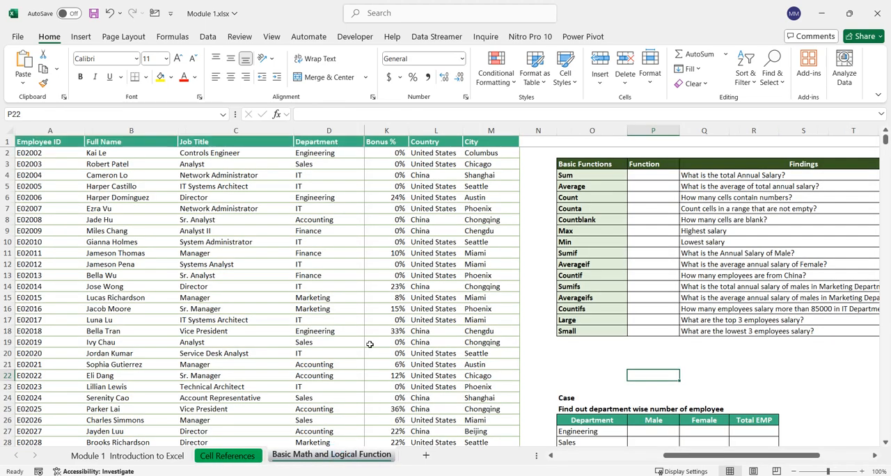
drag(740, 456, 533, 460)
scroll(390, 306, down, 20)
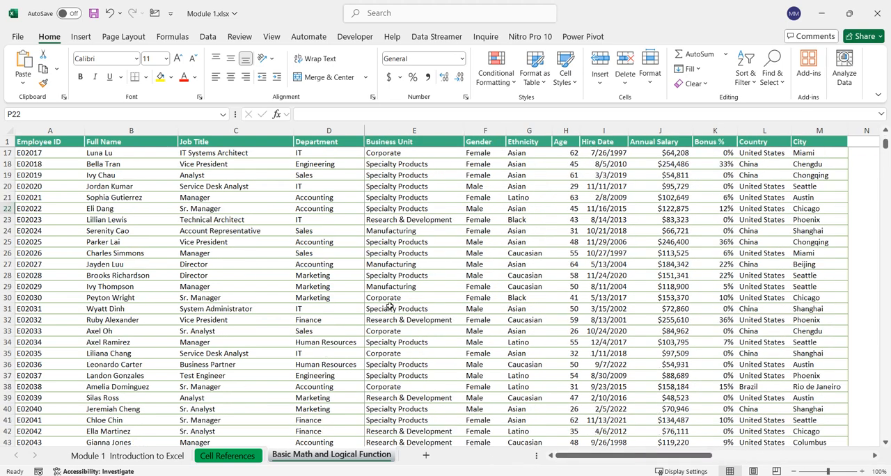
scroll(391, 307, down, 11)
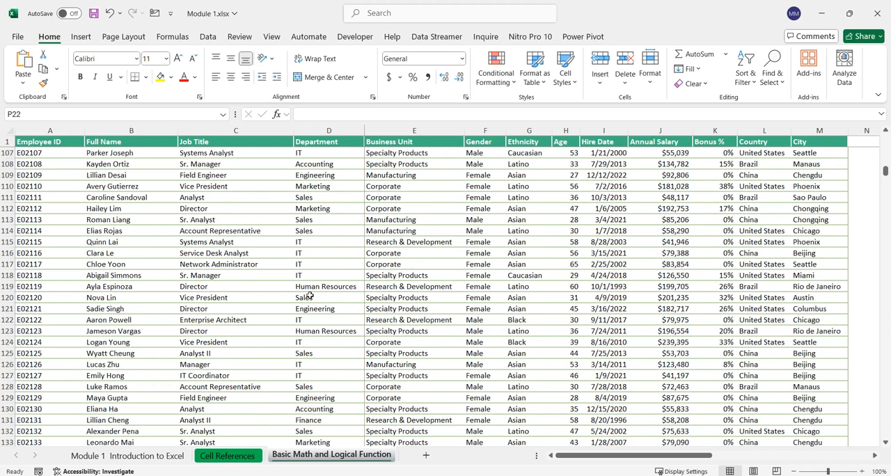
Step: Jump to the last employee record and back to the Full Name header, and bring the Basic Functions table into view
click(164, 159)
key(ctrl+Down)
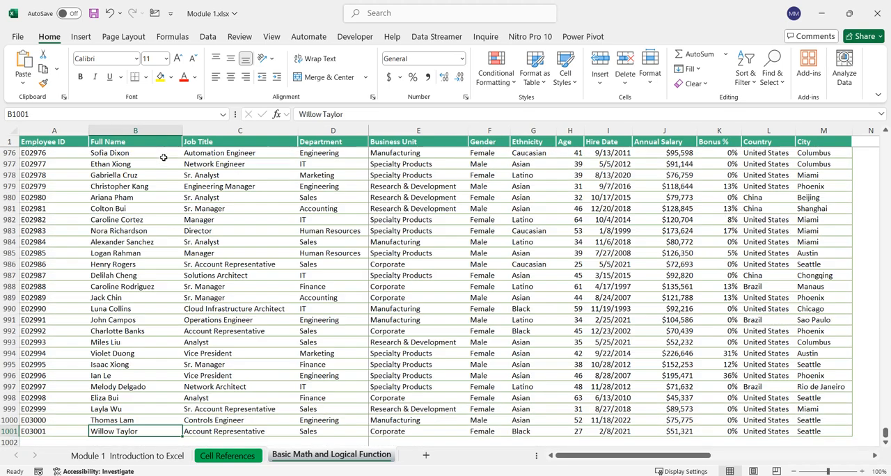
key(ctrl+Up)
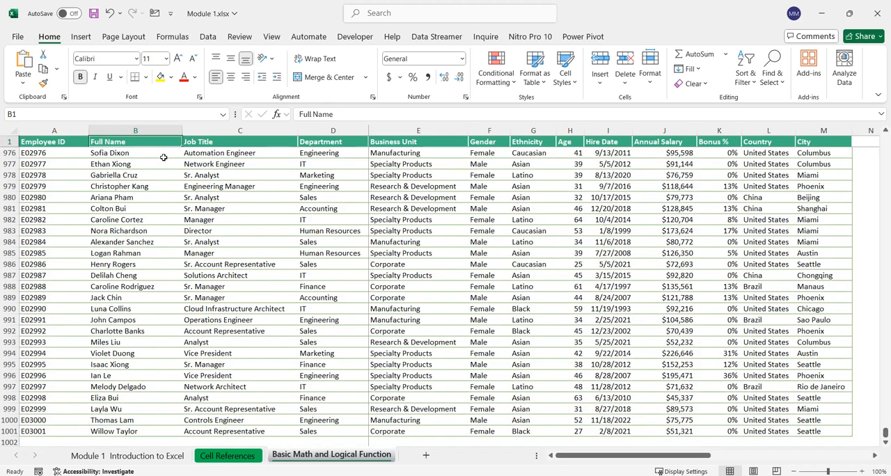
scroll(276, 268, down, 2)
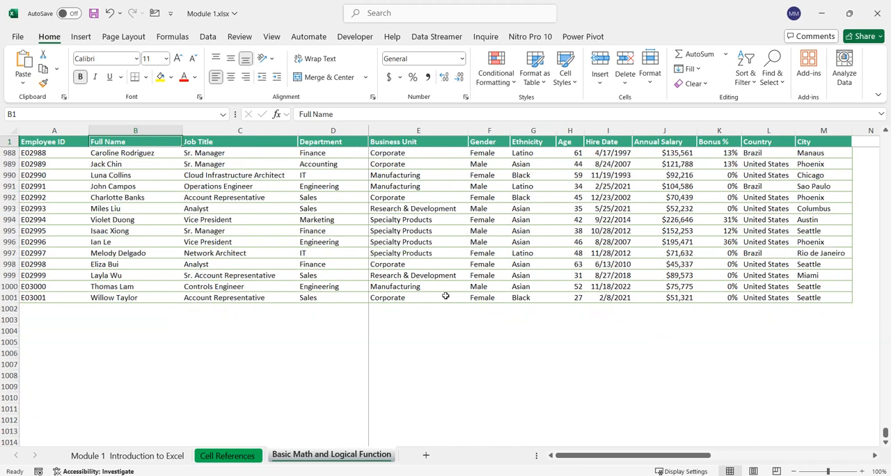
scroll(471, 315, up, 20)
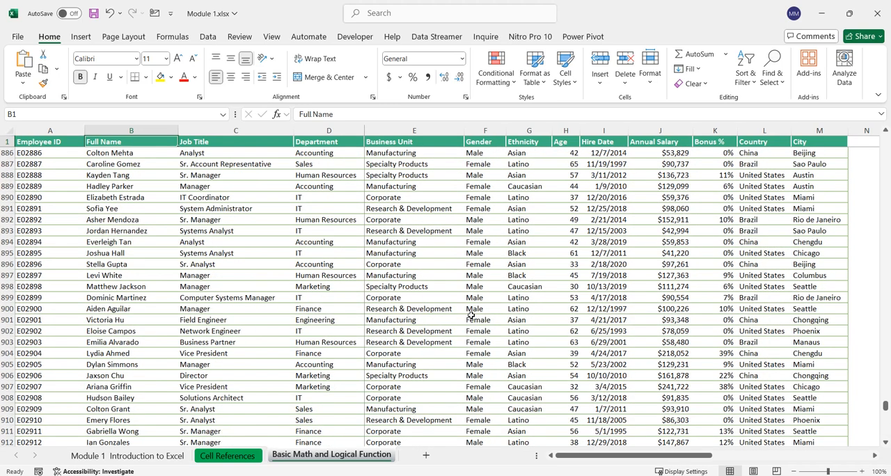
drag(885, 409, 886, 139)
drag(585, 460, 733, 460)
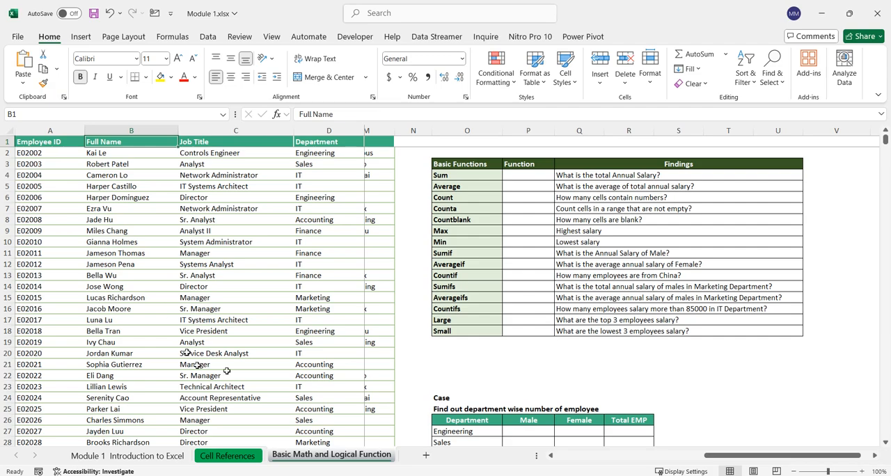
Step: Mark on screen the entries of the Basic Functions list from Sum to Small with freehand strokes
click(497, 342)
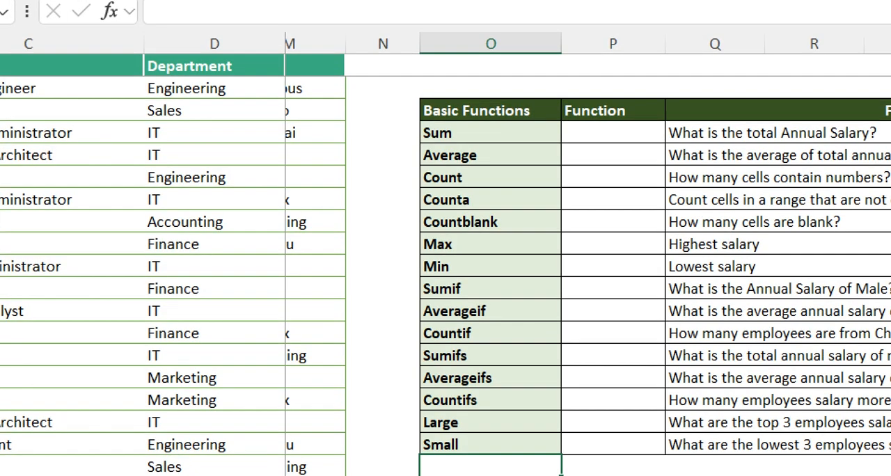
mouse_move(241, 155)
mouse_down()
mouse_move(423, 142)
mouse_move(350, 179)
mouse_move(430, 190)
mouse_up()
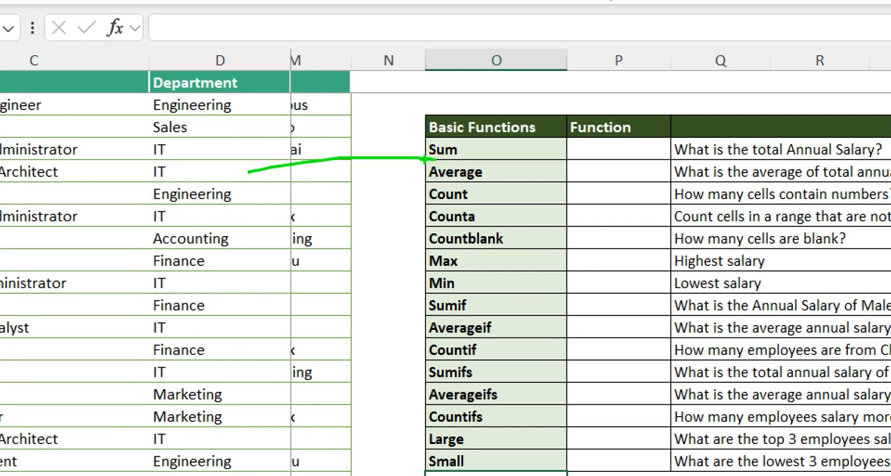
mouse_move(389, 242)
mouse_down()
mouse_move(426, 226)
mouse_move(452, 239)
mouse_up()
drag(355, 261, 444, 239)
drag(381, 274, 438, 257)
mouse_move(370, 310)
mouse_down()
mouse_move(422, 287)
mouse_move(343, 339)
mouse_up()
drag(446, 336, 324, 361)
drag(417, 352, 303, 387)
mouse_move(408, 379)
mouse_down()
mouse_move(366, 413)
mouse_move(351, 440)
mouse_up()
mouse_move(428, 446)
mouse_down()
mouse_move(400, 453)
mouse_move(401, 462)
mouse_up()
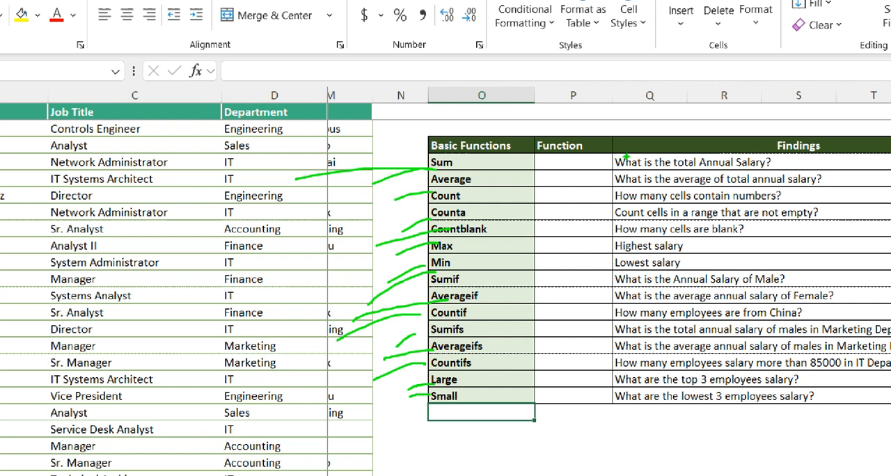
Step: Circle the Findings questions on screen, clear the marks, and examine the department and country case tables
mouse_move(669, 147)
mouse_down()
mouse_move(526, 296)
mouse_move(704, 453)
mouse_move(861, 305)
mouse_move(830, 171)
mouse_move(729, 150)
mouse_up()
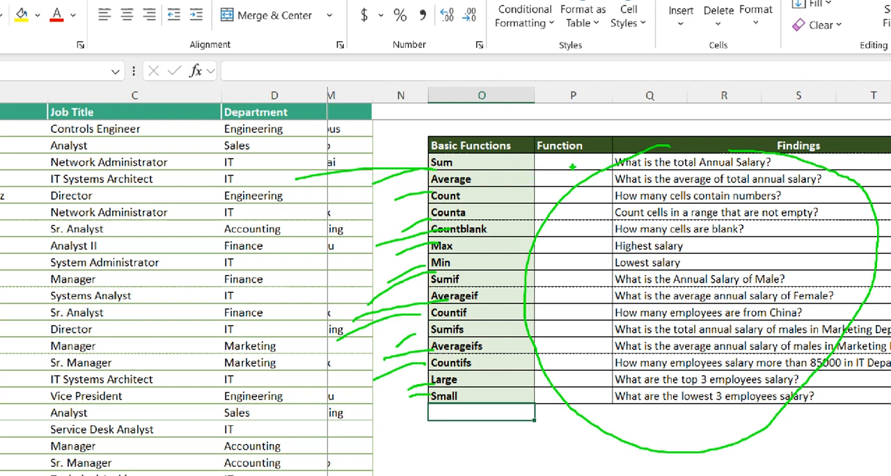
mouse_move(546, 155)
mouse_down()
mouse_move(536, 400)
mouse_move(625, 391)
mouse_move(647, 187)
mouse_move(557, 148)
mouse_move(546, 155)
mouse_up()
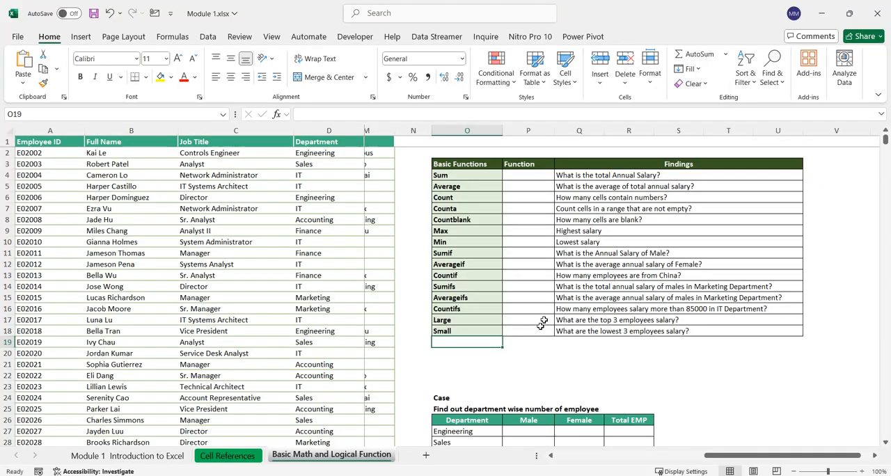
scroll(545, 319, down, 2)
scroll(545, 319, down, 5)
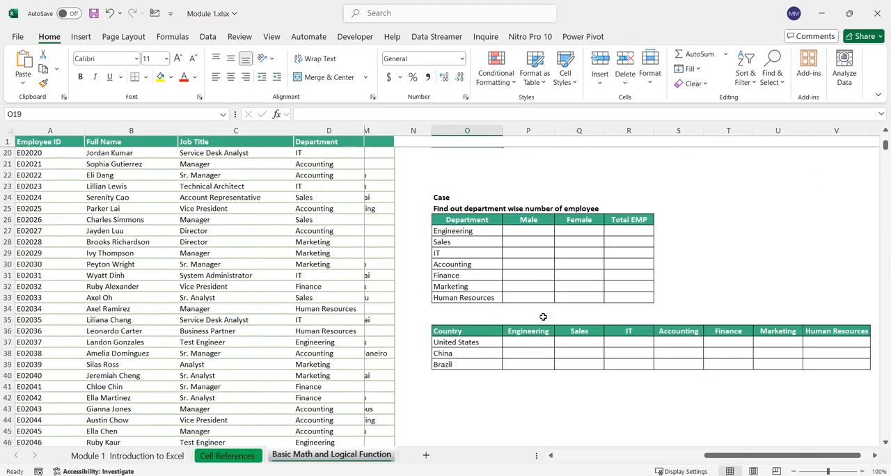
scroll(543, 317, up, 7)
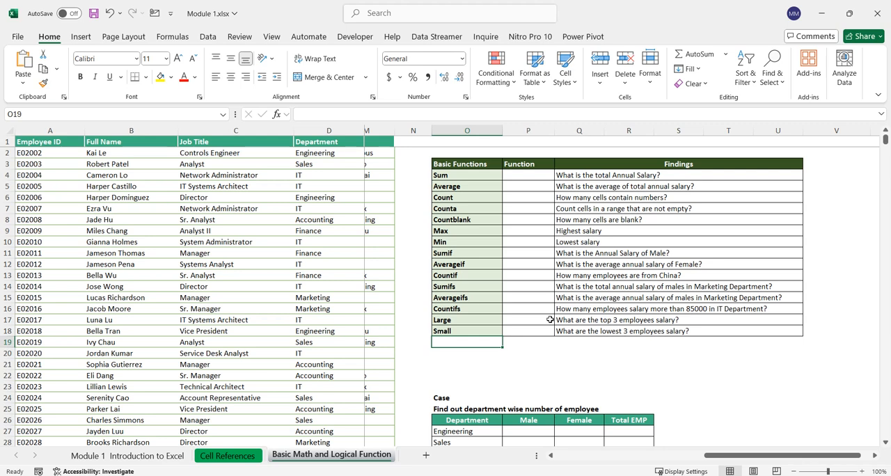
drag(703, 454, 538, 455)
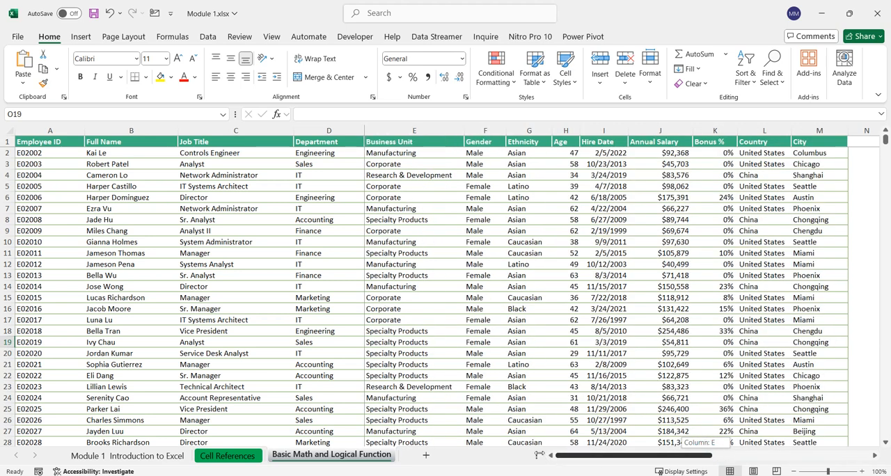
Step: Return to the Cell References sheet and select the 2017 to 2019 incomes in E56:G62 of the Annual Income table
click(221, 456)
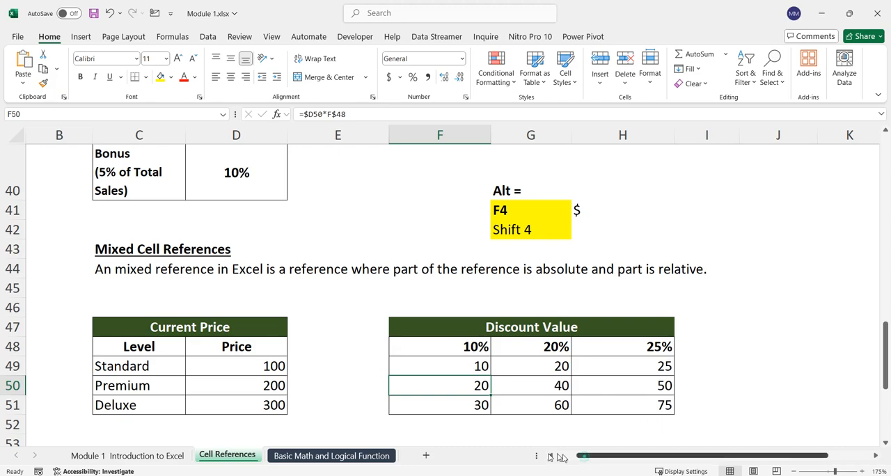
drag(604, 459, 584, 460)
scroll(376, 370, up, 4)
scroll(376, 371, up, 9)
scroll(376, 371, down, 9)
scroll(449, 371, down, 7)
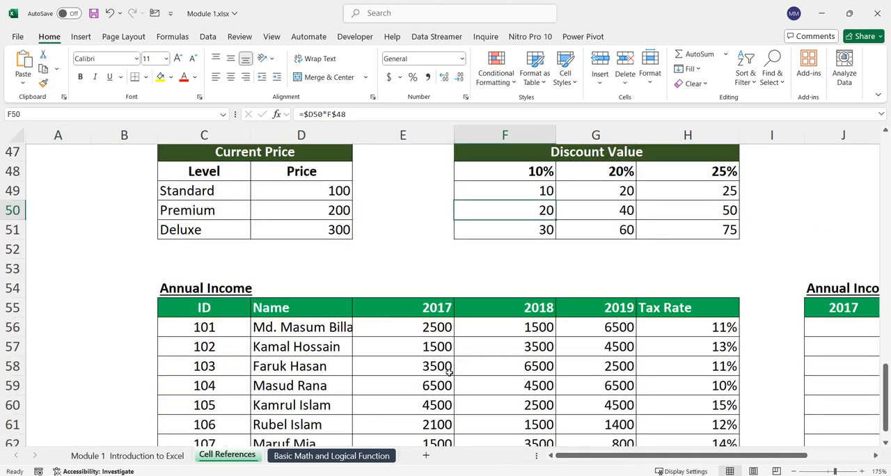
drag(743, 457, 781, 458)
drag(114, 264, 104, 367)
drag(314, 277, 485, 394)
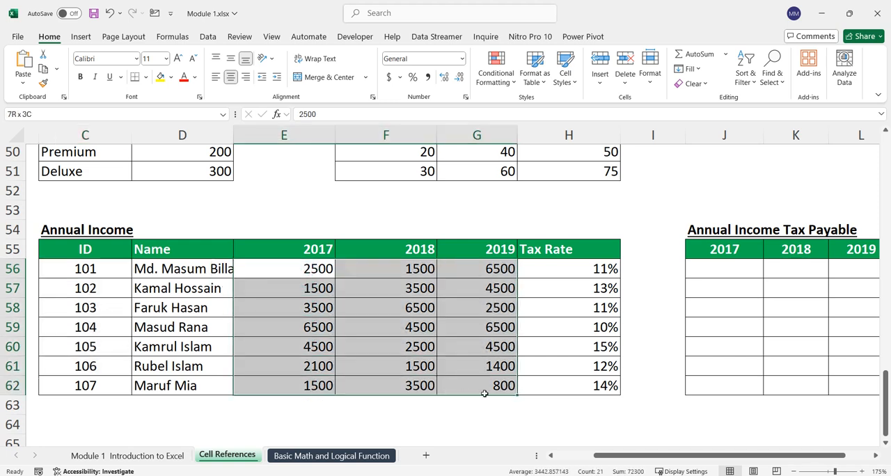
Step: Select the tax rates in H56:H62 and the empty Annual Income Tax Payable range J56:L62 to review the exercise
click(588, 270)
drag(588, 270, 590, 386)
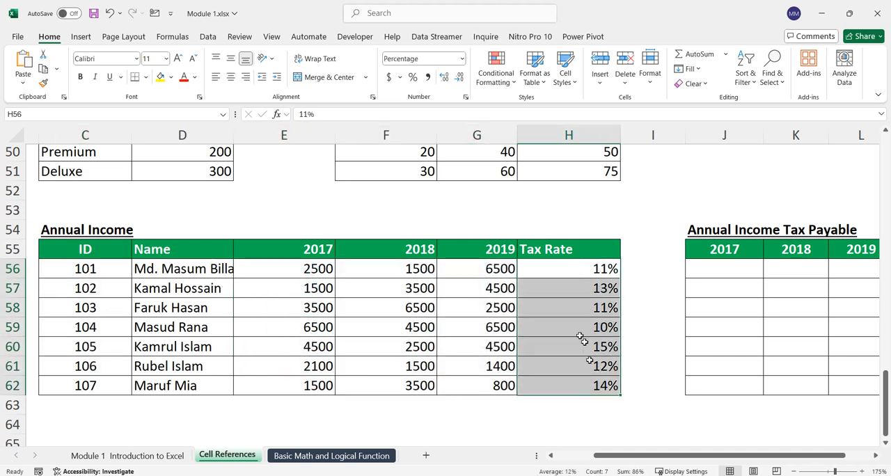
drag(741, 456, 771, 455)
drag(635, 270, 783, 394)
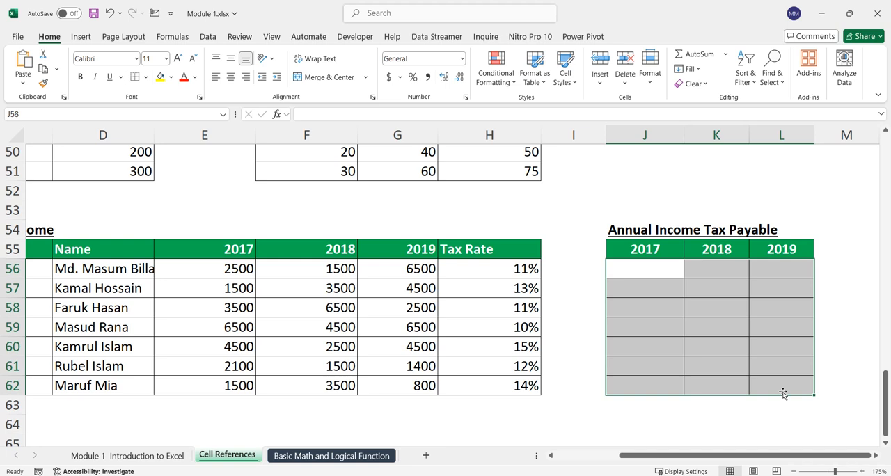
click(670, 270)
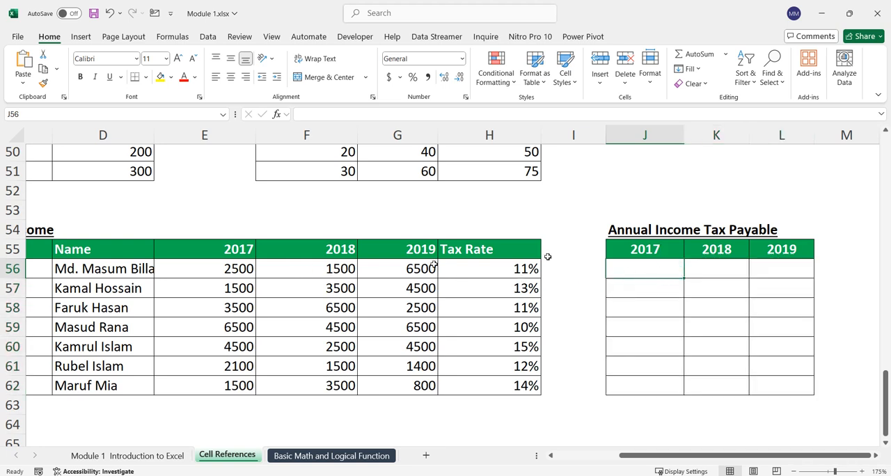
click(713, 265)
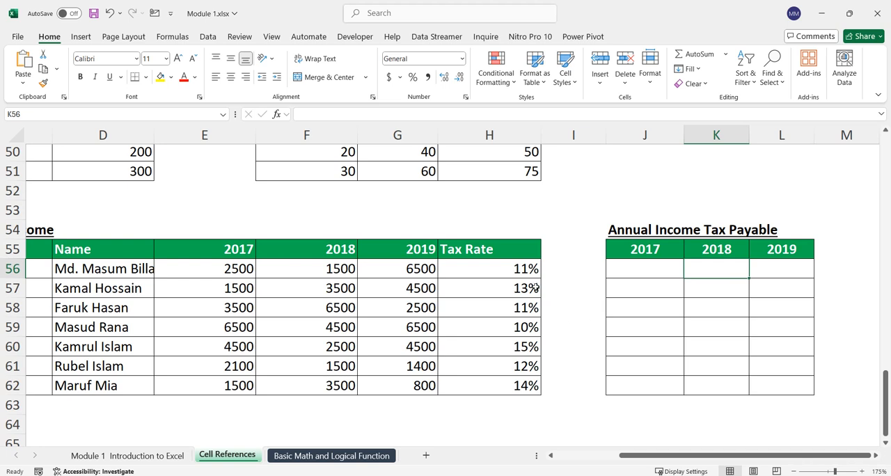
Step: Enter the formula =E56*$H56 in J56, the first 2017 cell of the Annual Income Tax Payable table
click(651, 270)
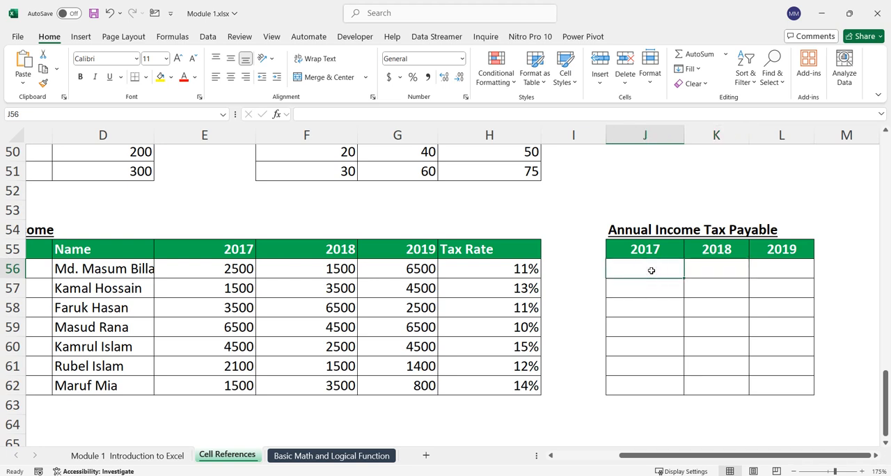
text(=)
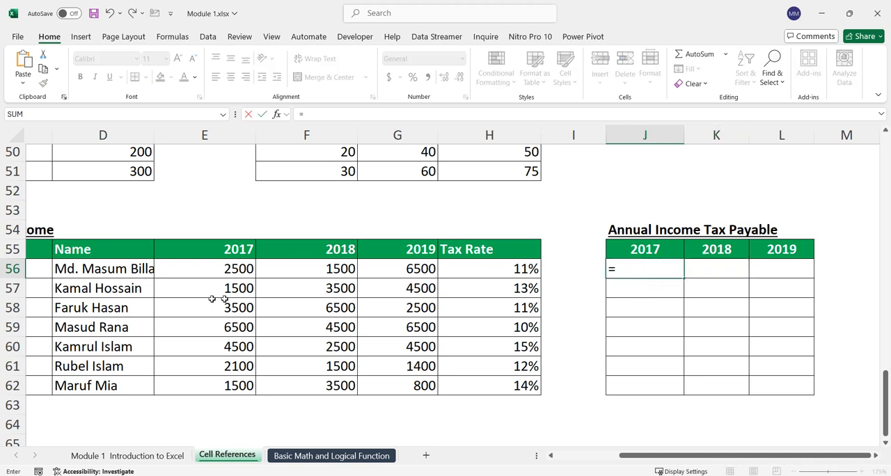
click(233, 272)
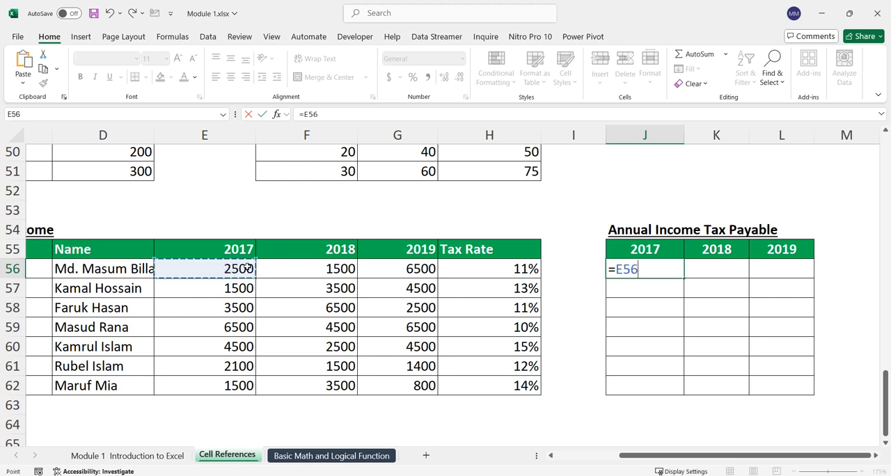
text(*)
click(644, 254)
click(518, 268)
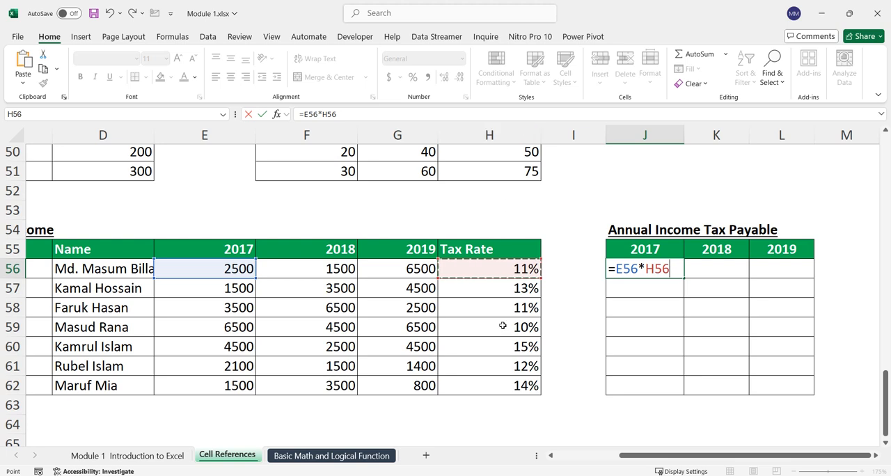
click(644, 269)
text($)
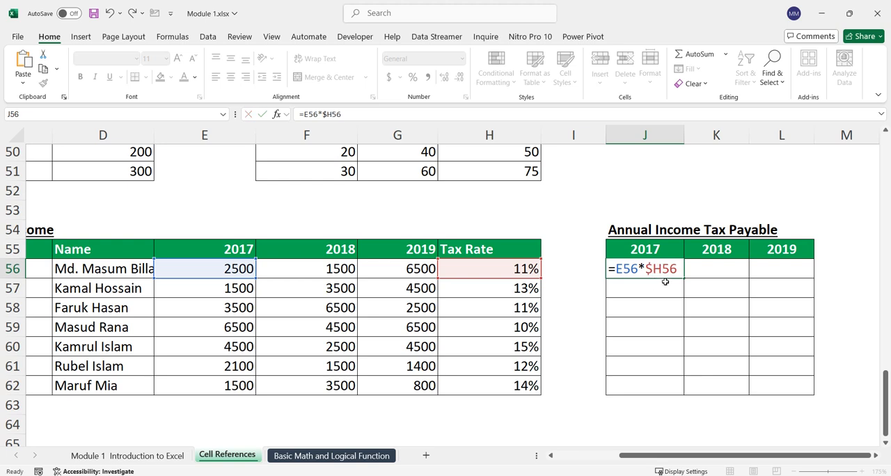
key(Return)
Step: Fill the J56 tax formula across and down through L62 of the Annual Income Tax Payable table
key(Up)
drag(685, 278, 813, 395)
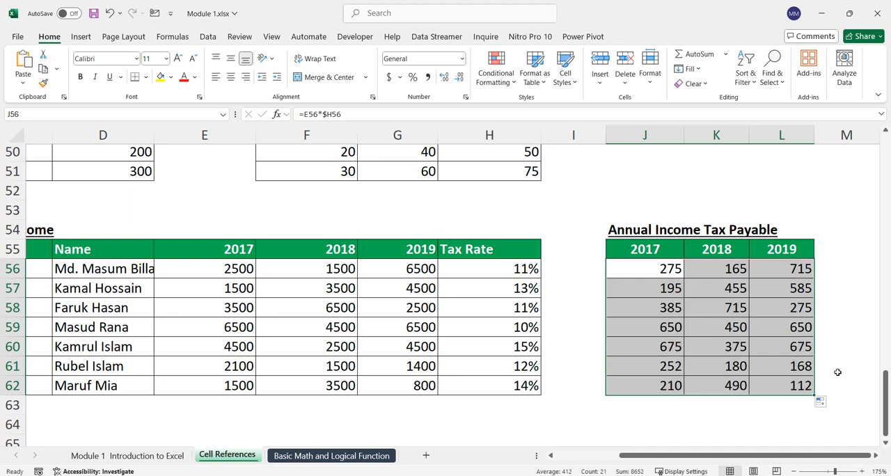
click(838, 373)
Step: Inspect the filled formulas in L62 and J56 to check their income and tax rate references
click(796, 387)
double_click(796, 385)
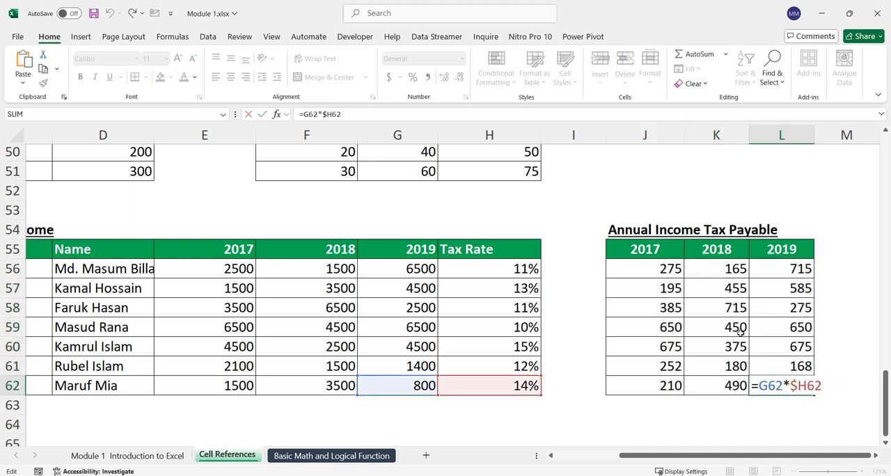
key(Return)
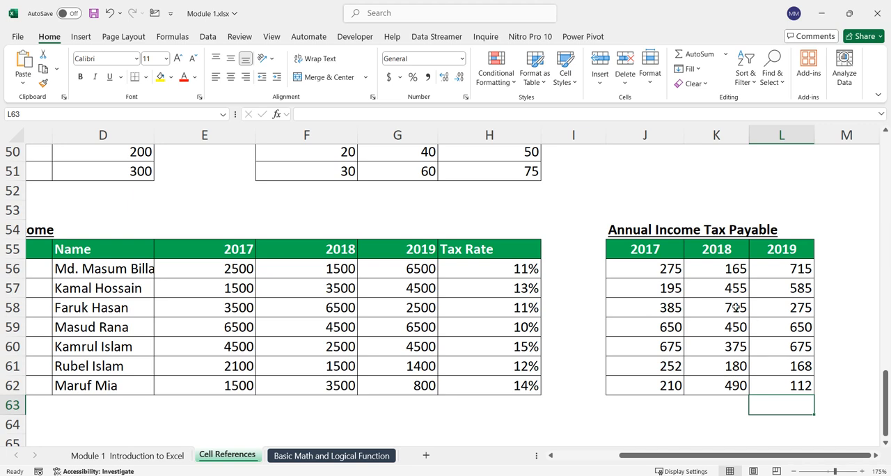
double_click(672, 266)
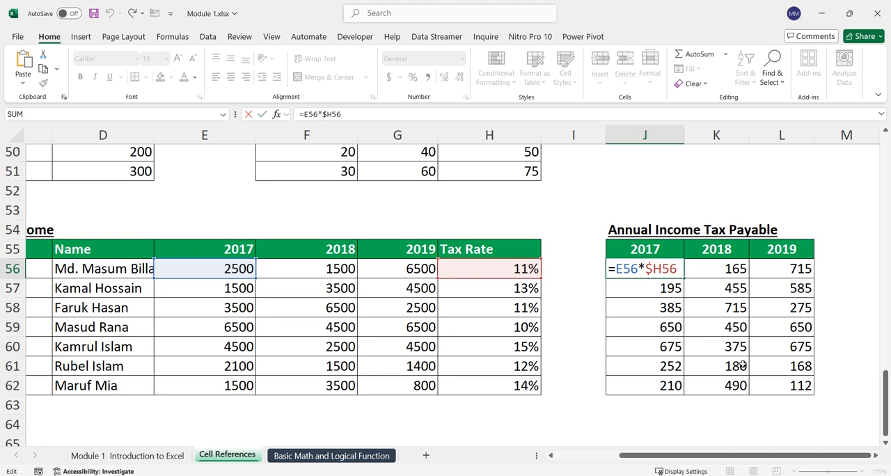
click(676, 268)
key(Return)
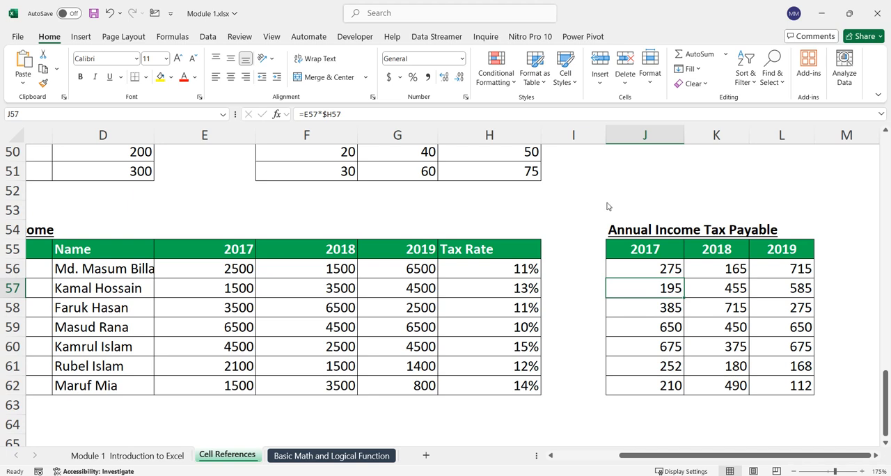
click(579, 333)
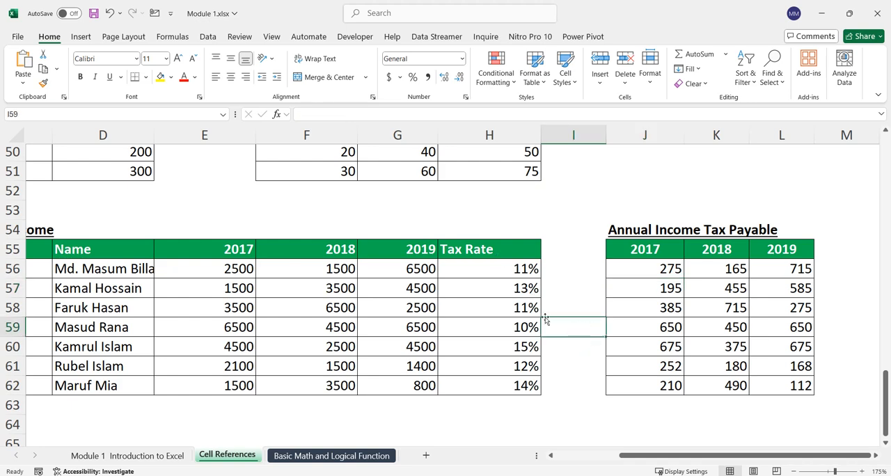
Step: Go back to the Discount Value table and examine the formula in F49 together with the Standard price in D49
scroll(546, 319, up, 10)
scroll(557, 318, down, 1)
scroll(567, 321, down, 9)
scroll(583, 332, up, 2)
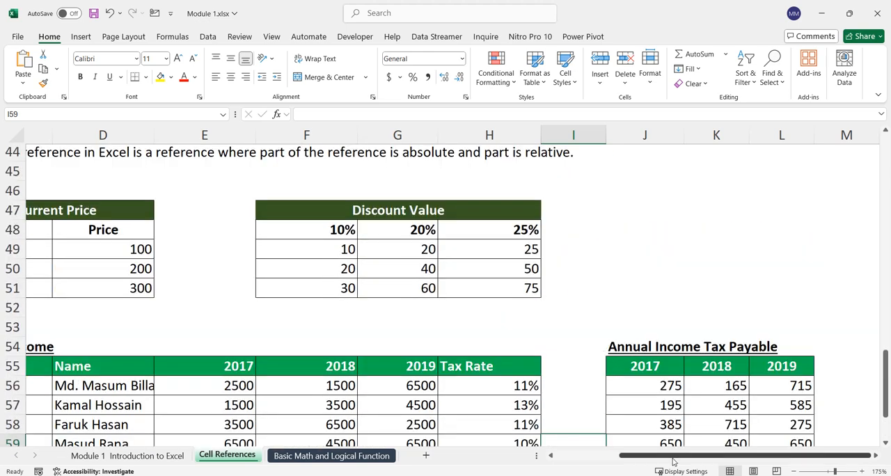
drag(673, 461, 611, 460)
click(535, 251)
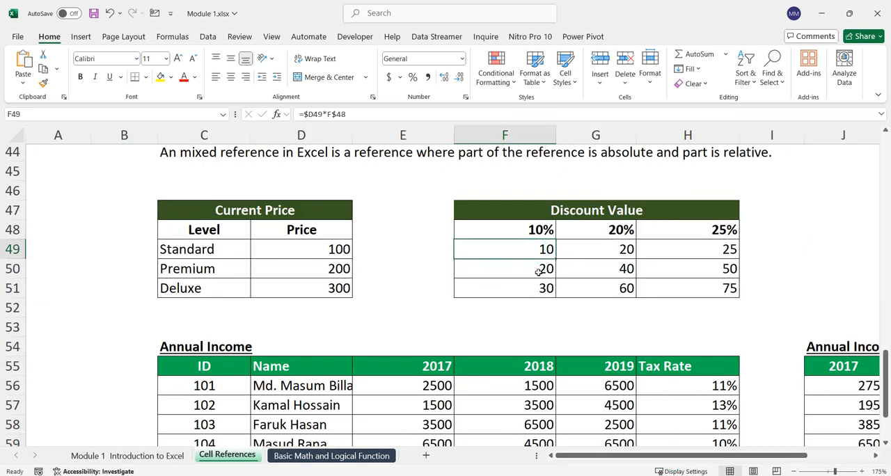
double_click(541, 247)
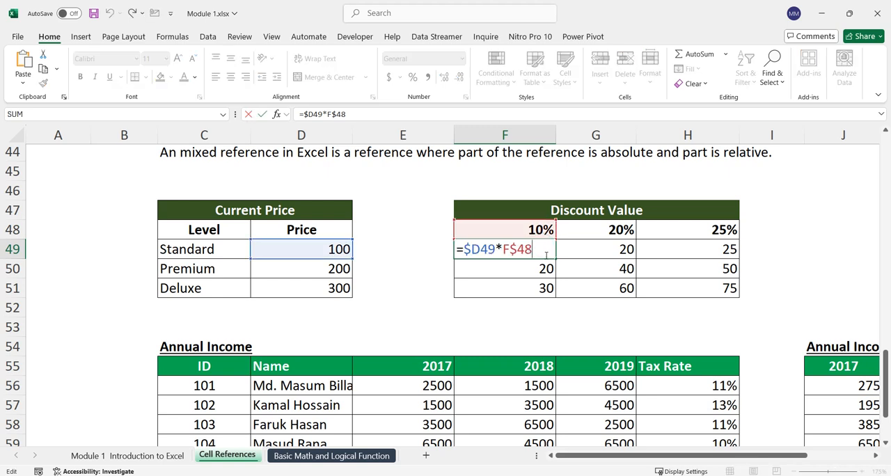
key(Return)
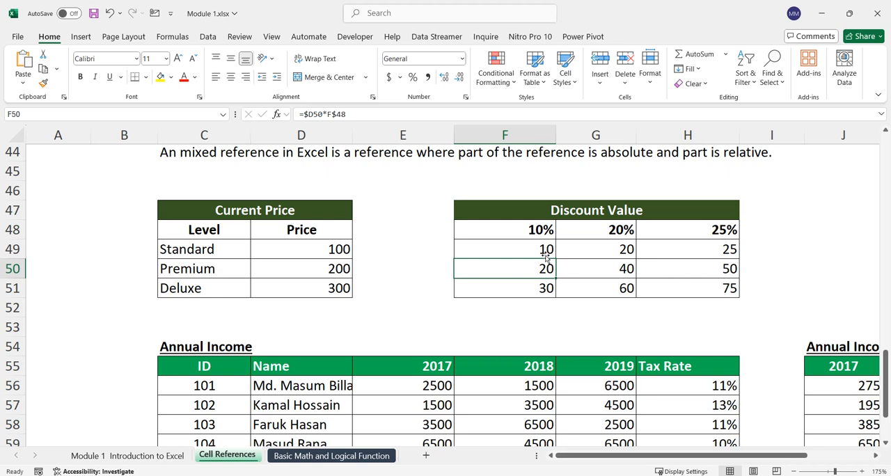
click(546, 254)
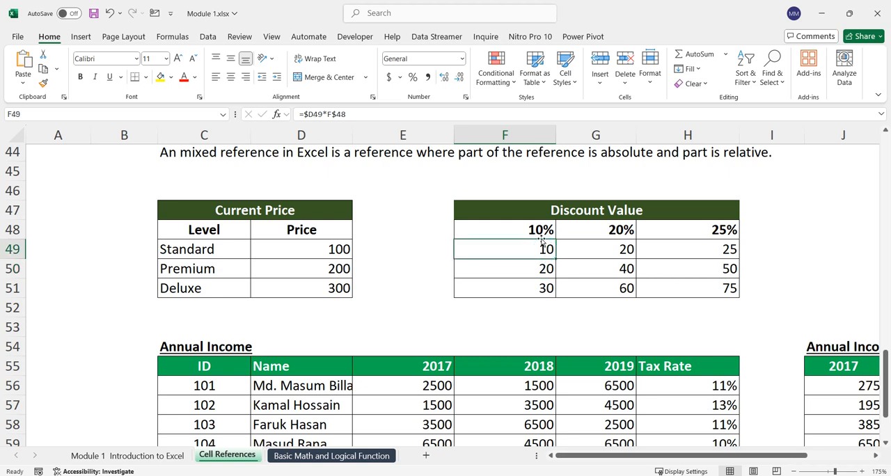
click(350, 249)
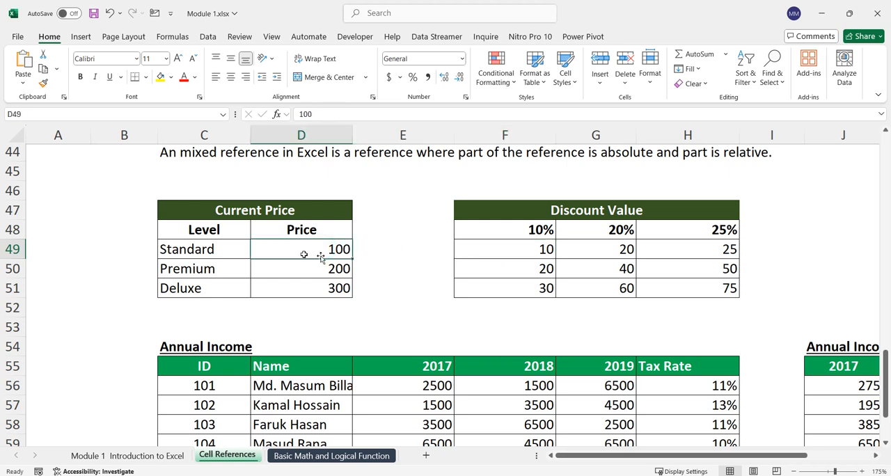
click(532, 249)
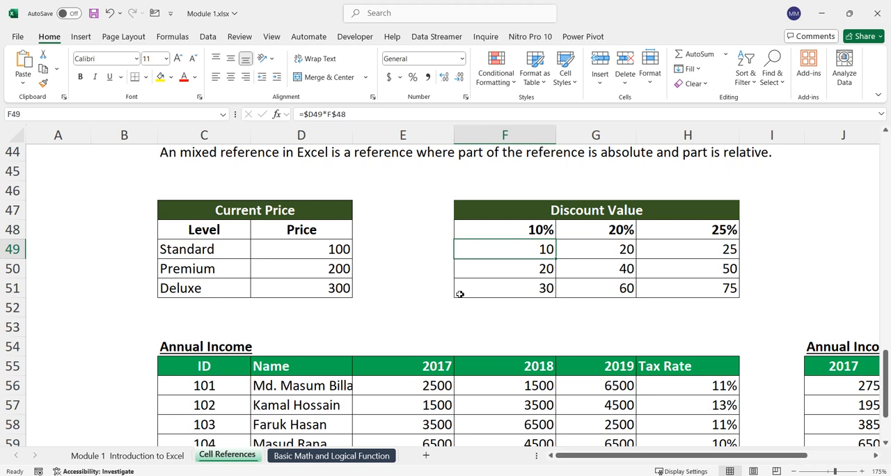
click(295, 245)
Step: Enclose the existing product in F49's formula in parentheses, making it =($D49*F$48)
click(500, 249)
double_click(521, 248)
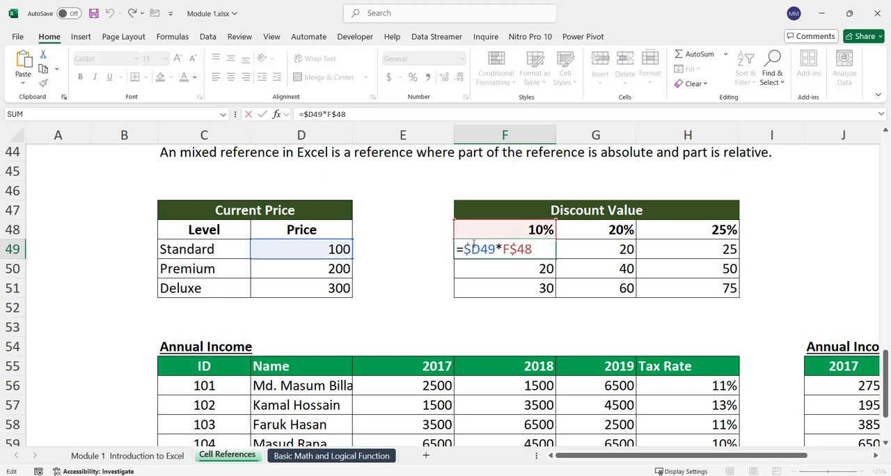
drag(463, 249, 537, 246)
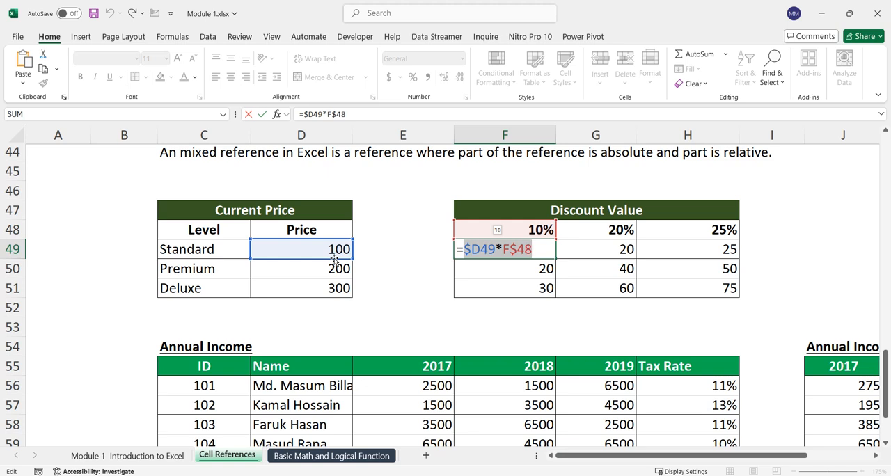
click(464, 249)
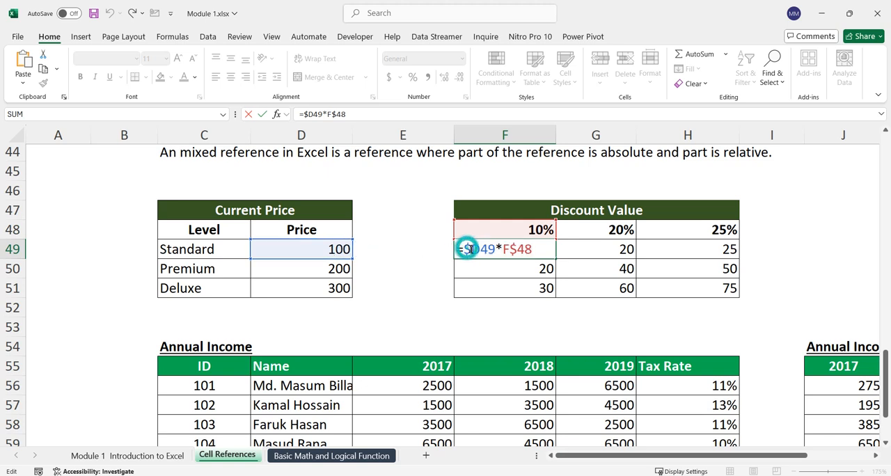
text(()
click(540, 248)
text())
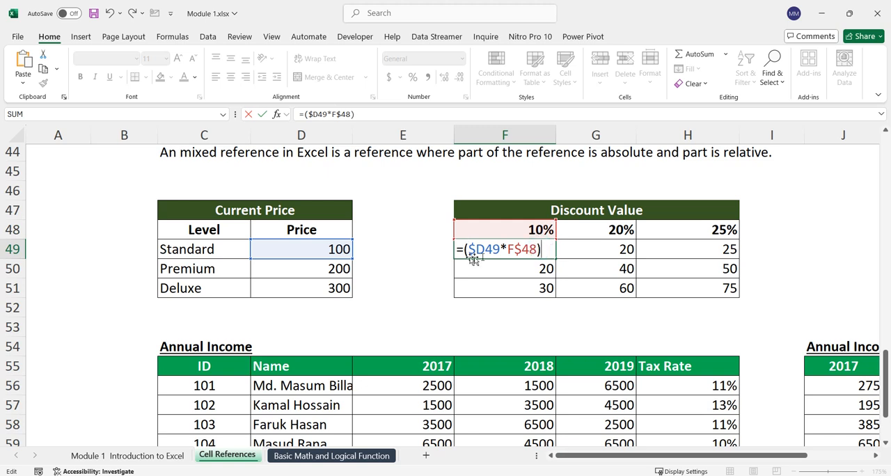
Step: Subtract the discount from the price in F49 by extending the formula to =$D49-($D49*F$48)
click(462, 249)
click(324, 249)
text(-)
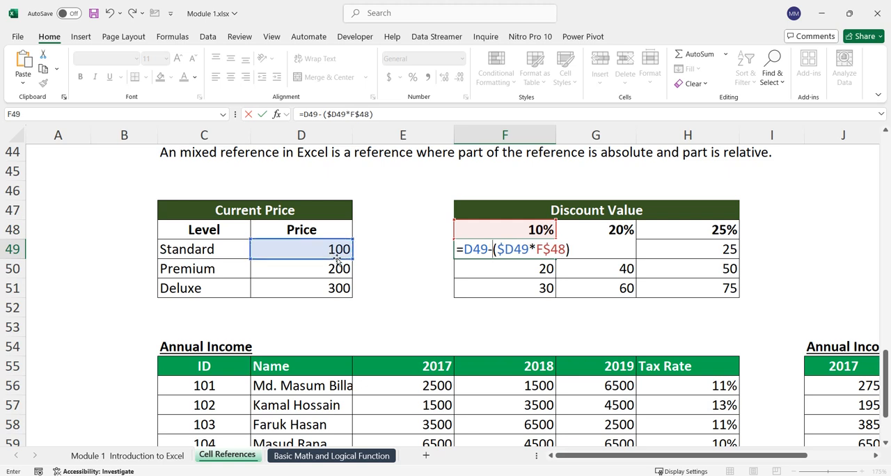
click(463, 249)
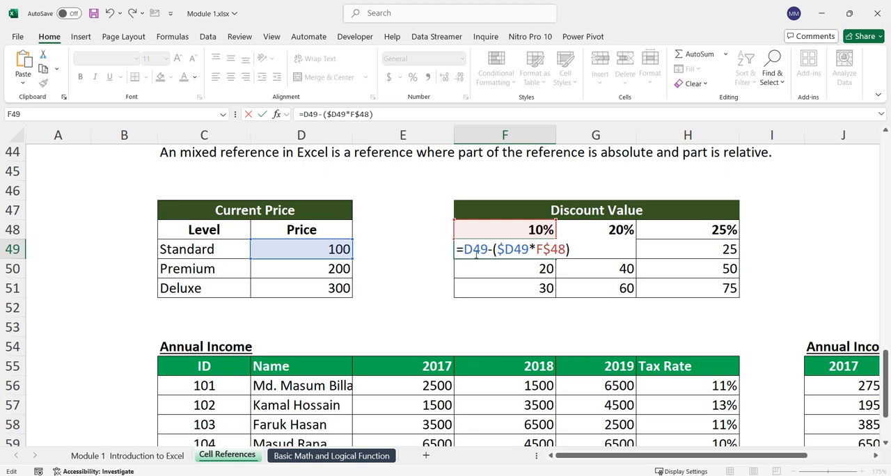
text($)
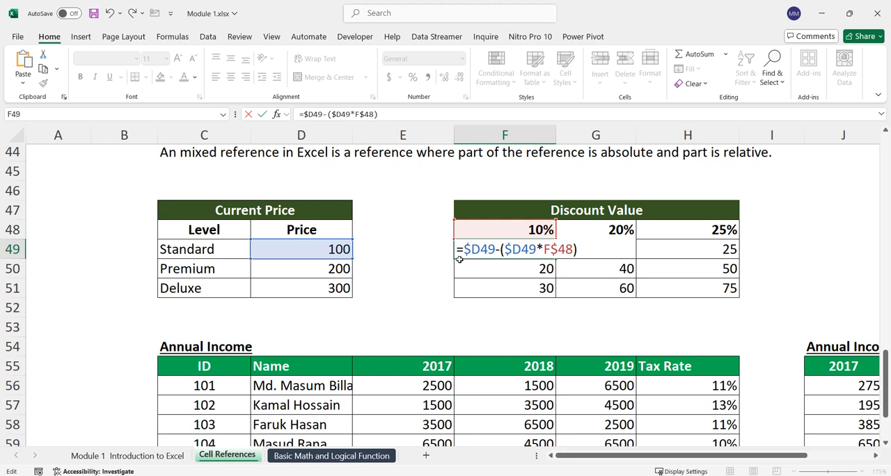
drag(460, 249, 672, 249)
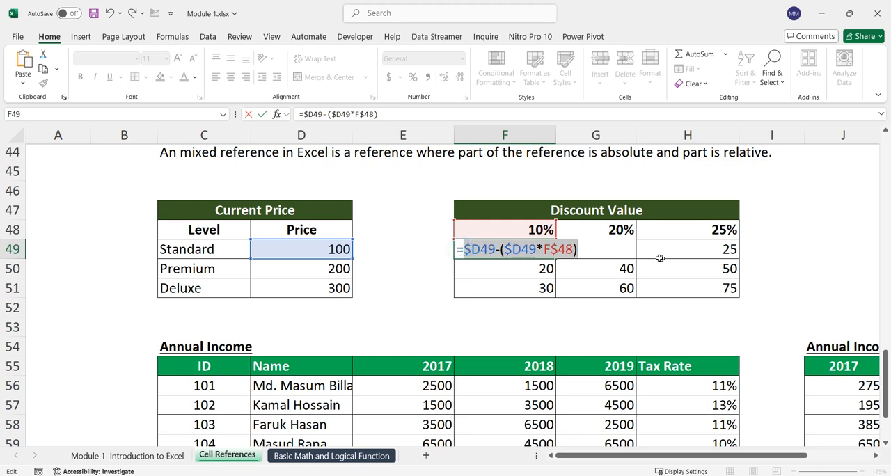
key(Return)
Step: Fill the discounted price formula from F49 through H51 of the Discount Value table
click(543, 249)
drag(554, 258, 740, 292)
click(782, 308)
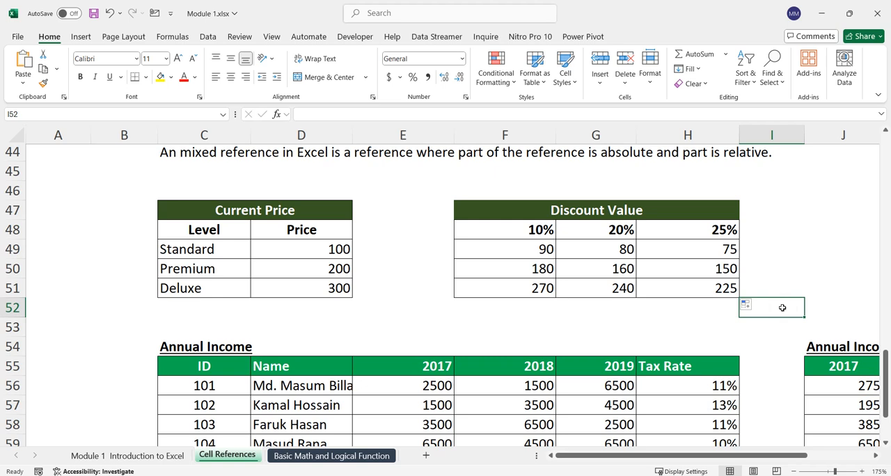
Step: Inspect the cell references in F49's revised formula and leave it unedited
double_click(550, 249)
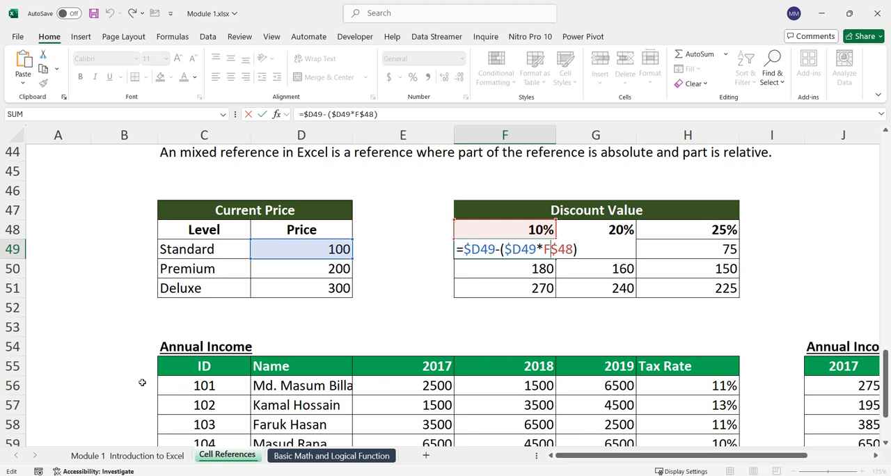
key(Escape)
key(Return)
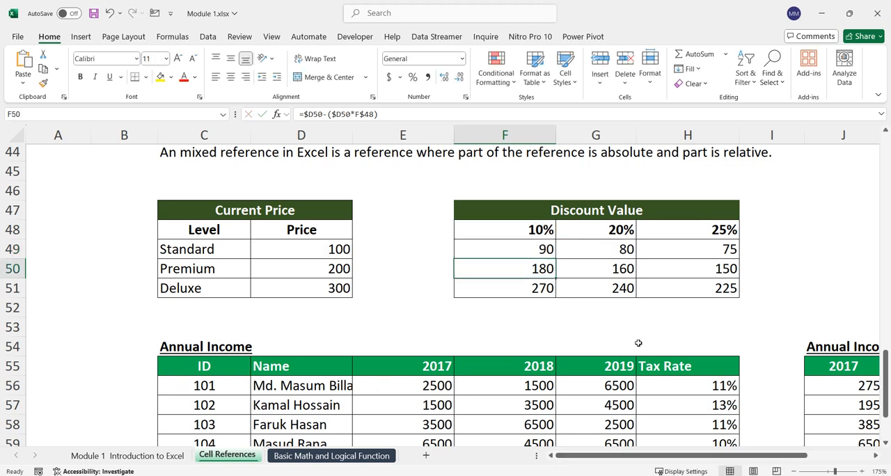
Step: Switch to the Basic Math and Logical Function sheet and review the empty Function cells P4:P18 and the function names in O4:O18
scroll(682, 332, up, 3)
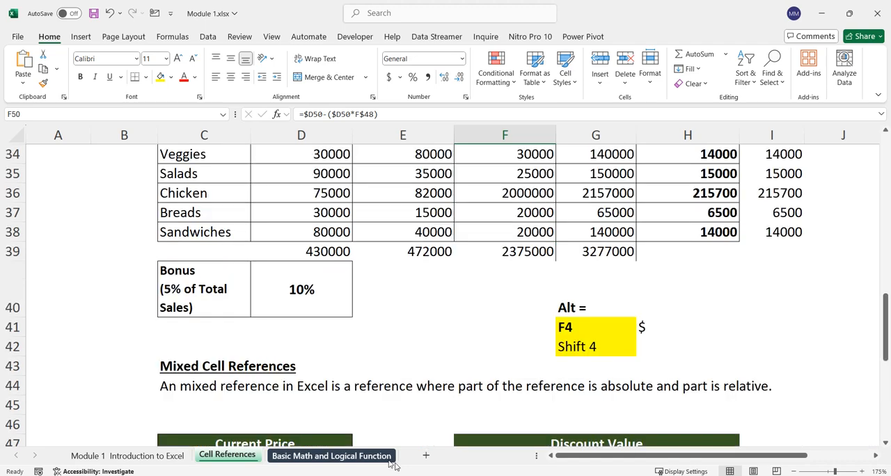
click(332, 456)
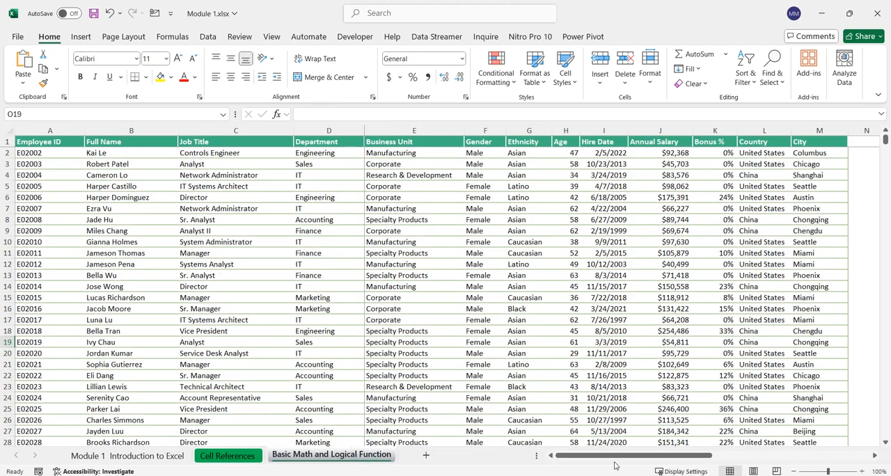
drag(616, 458, 770, 456)
drag(544, 178, 556, 331)
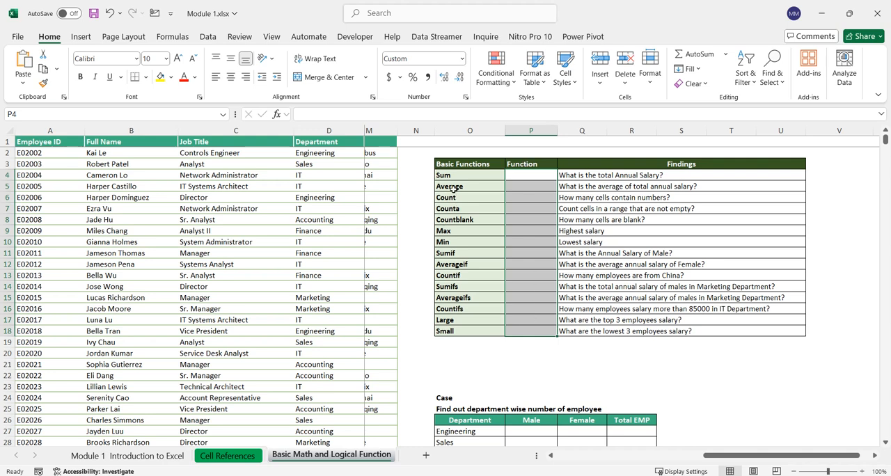
drag(458, 176, 470, 329)
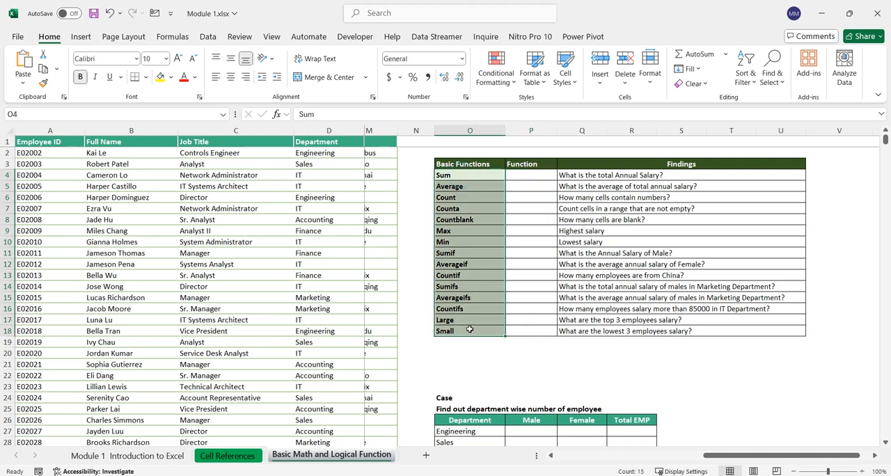
click(529, 215)
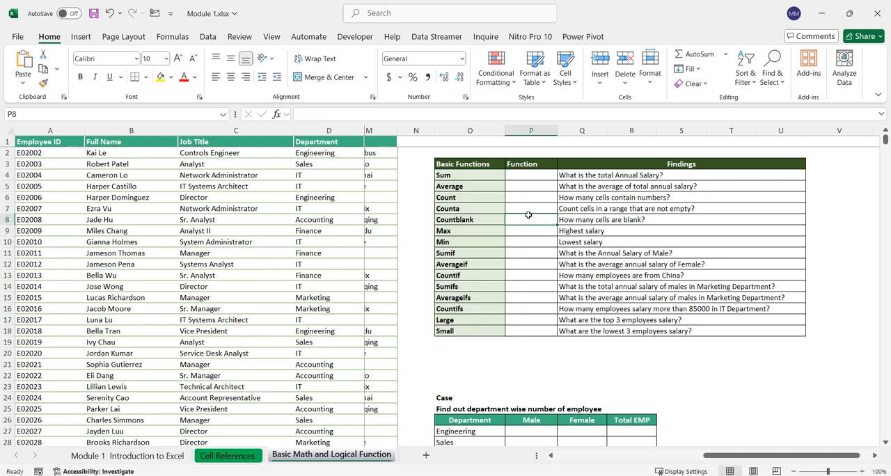